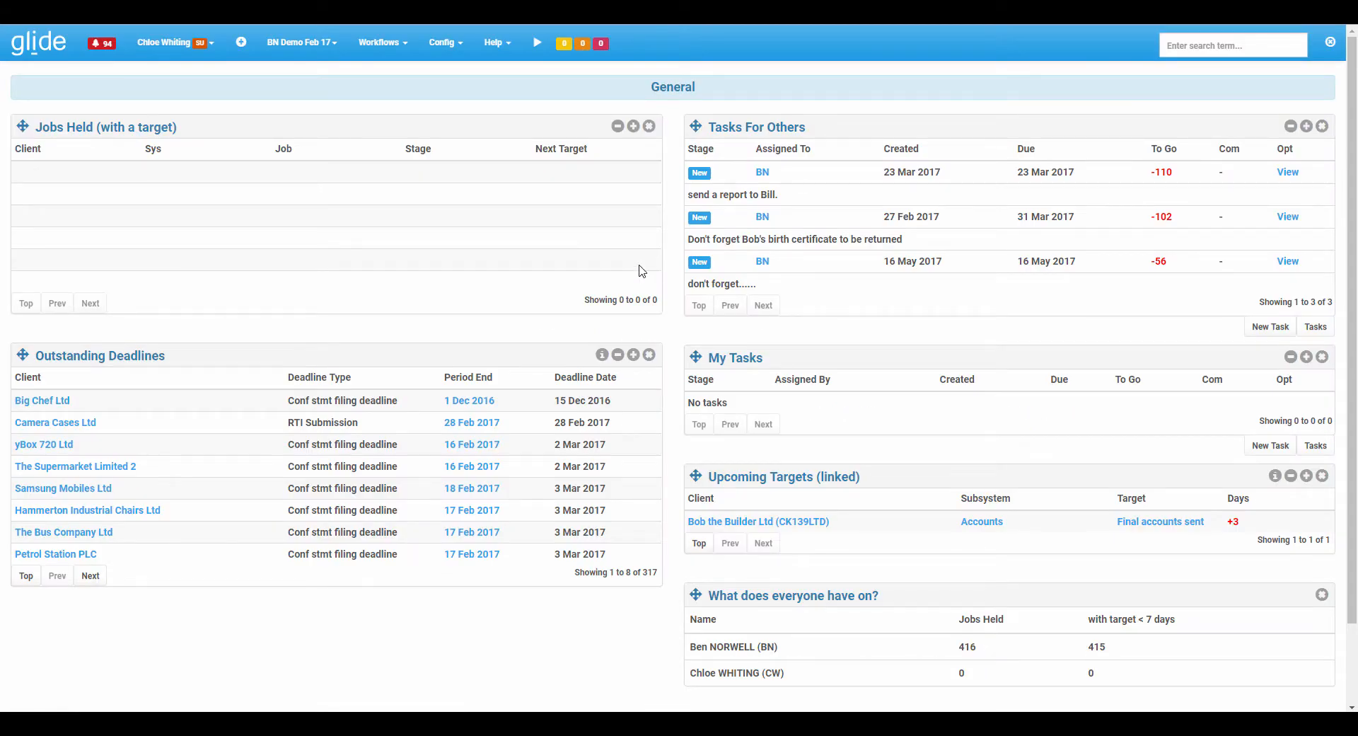
Open the user profile's Options page to view the dashboard settings.
left_click(181, 56)
left_click(159, 180)
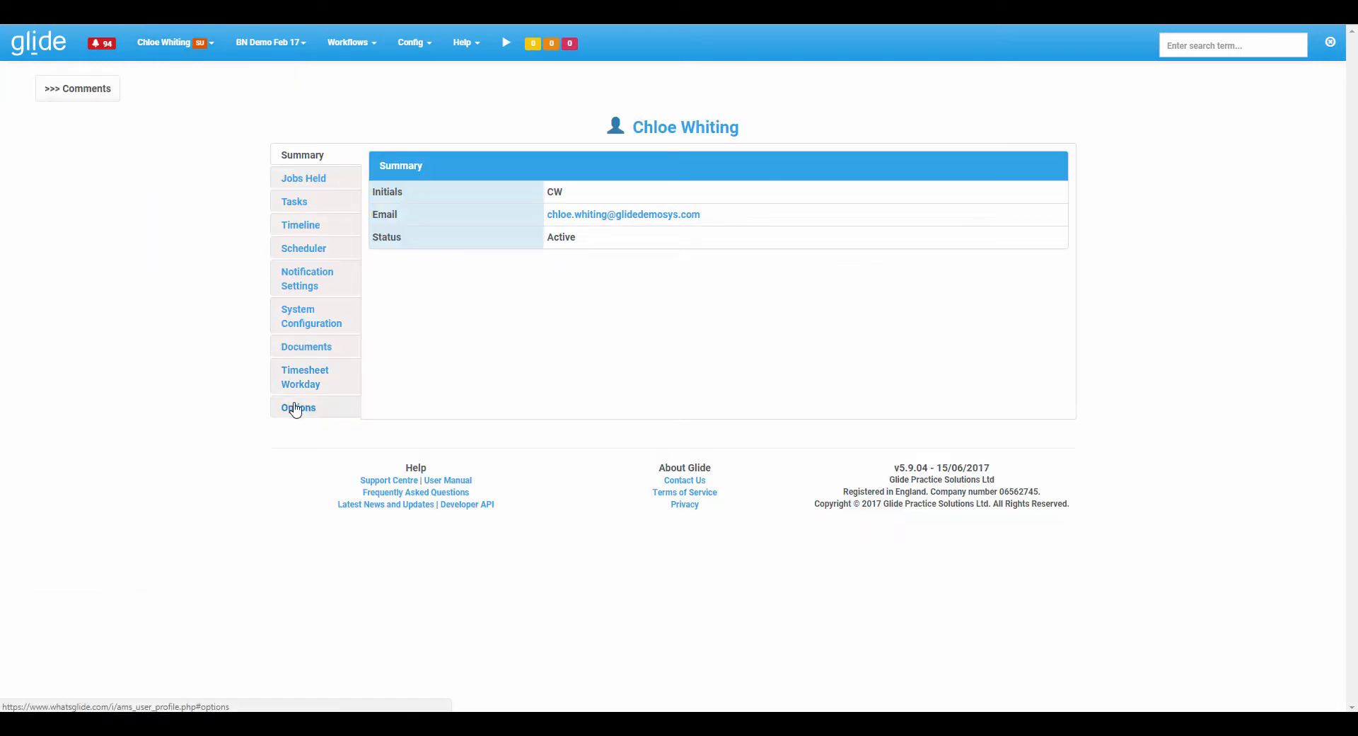
left_click(297, 408)
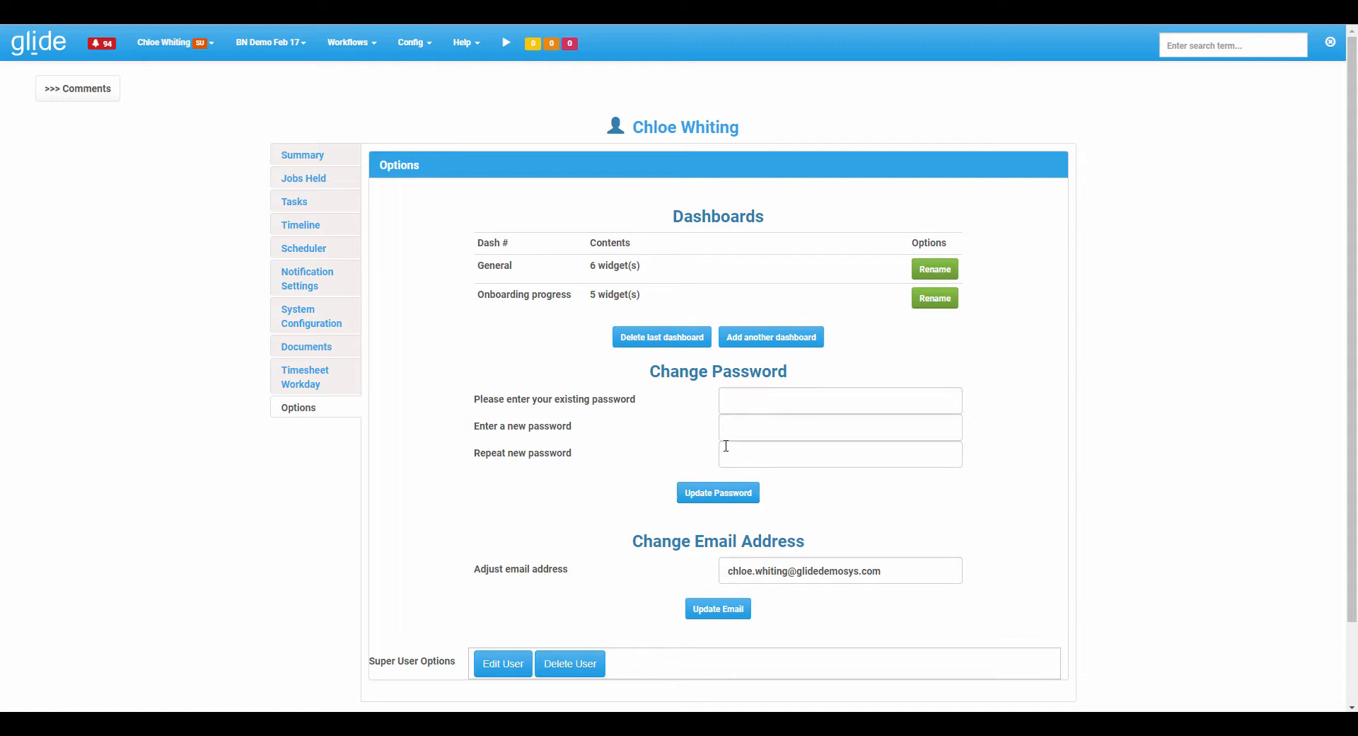
On the General dashboard, remove the Jobs Held (with a target) widget and move My Tasks to the top of the left column.
left_click(44, 50)
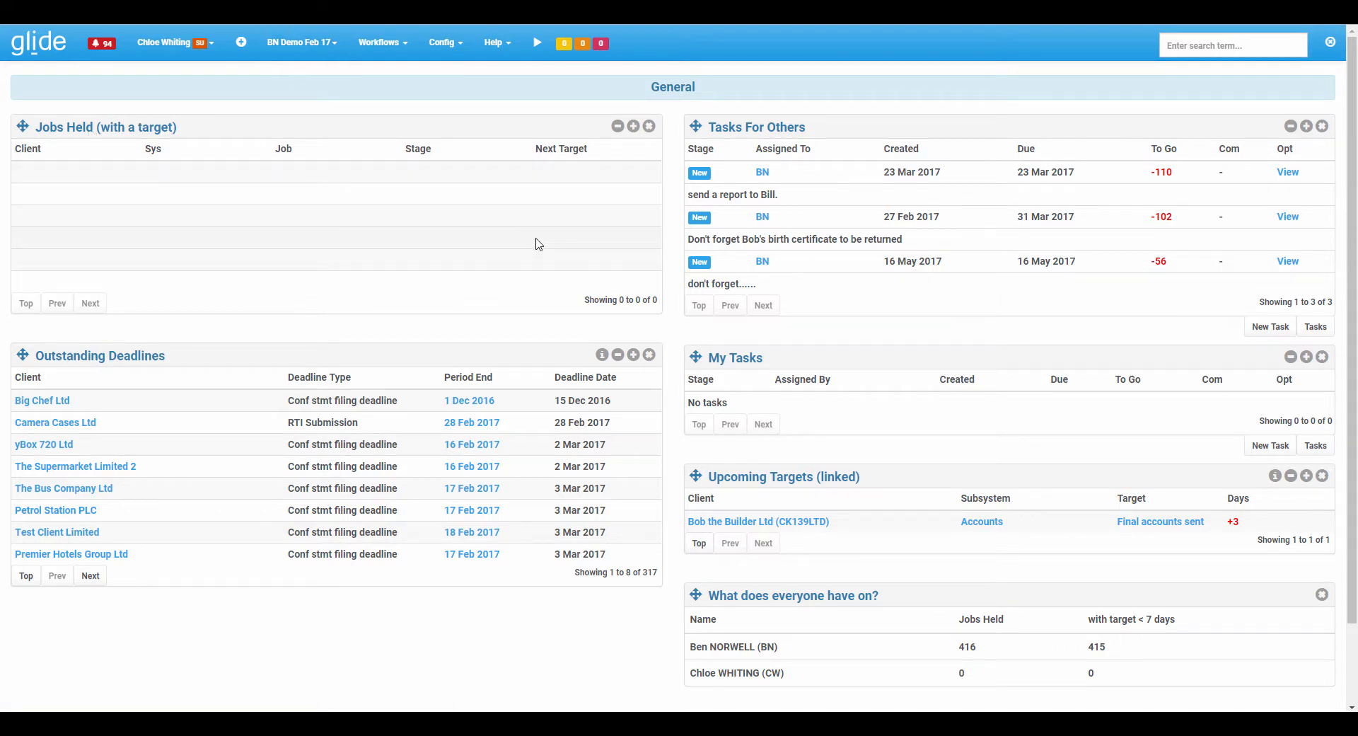
left_click(649, 125)
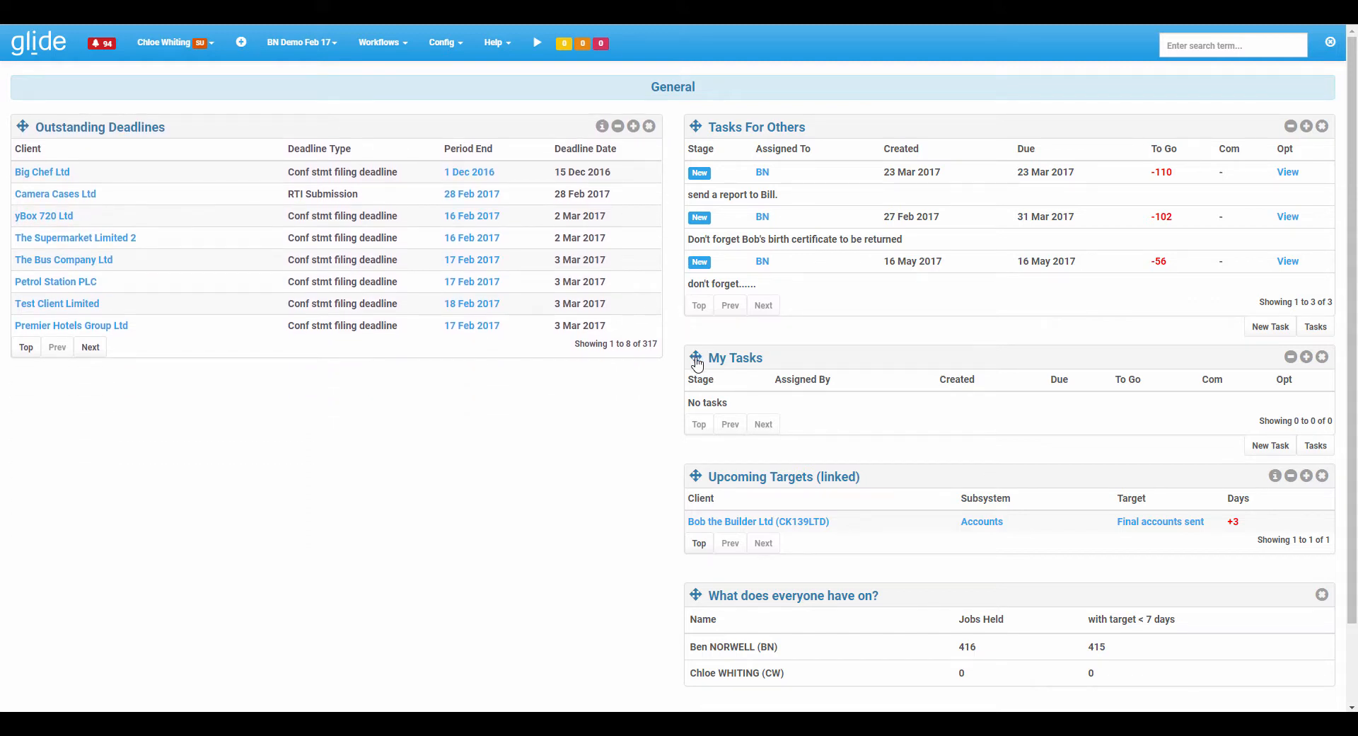
left_click_drag(698, 363, 67, 128)
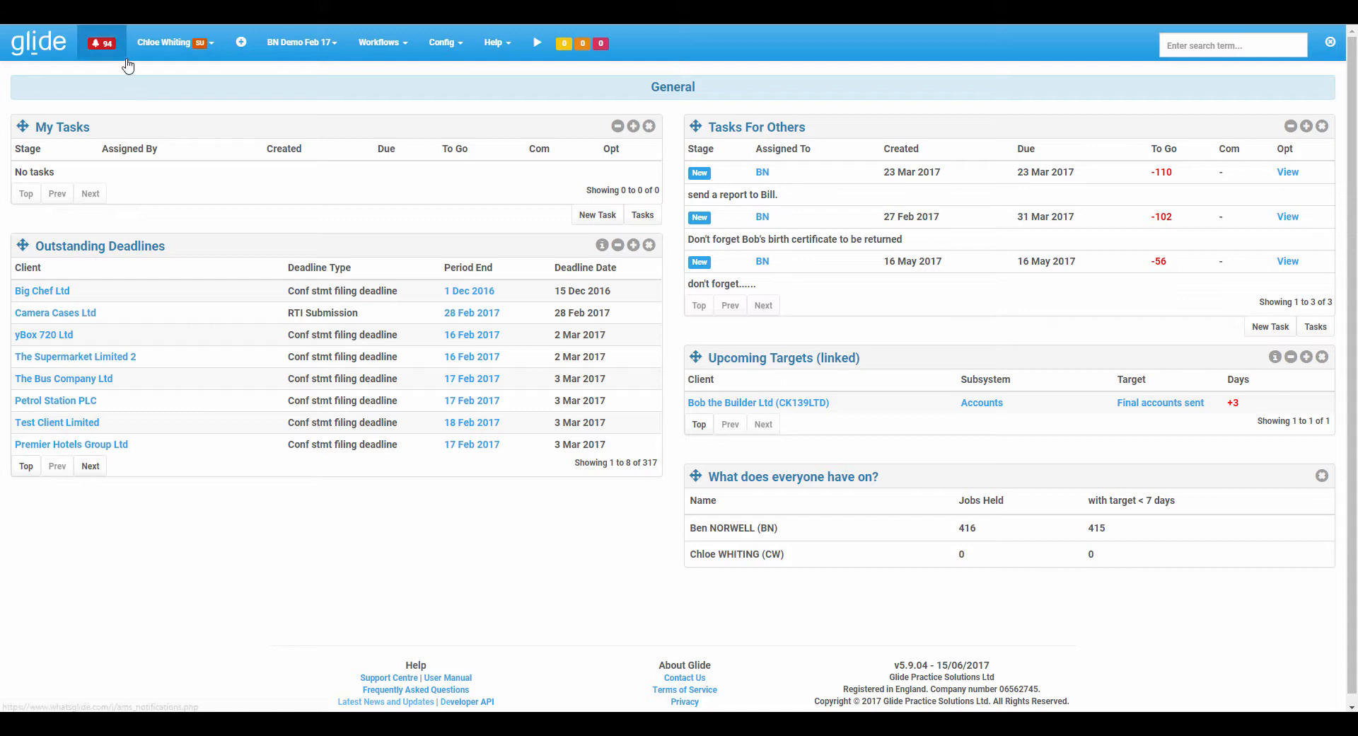
Add a Management accounts Progress Monitor (by stage) - [Table] widget to the left column of the General dashboard.
left_click(244, 45)
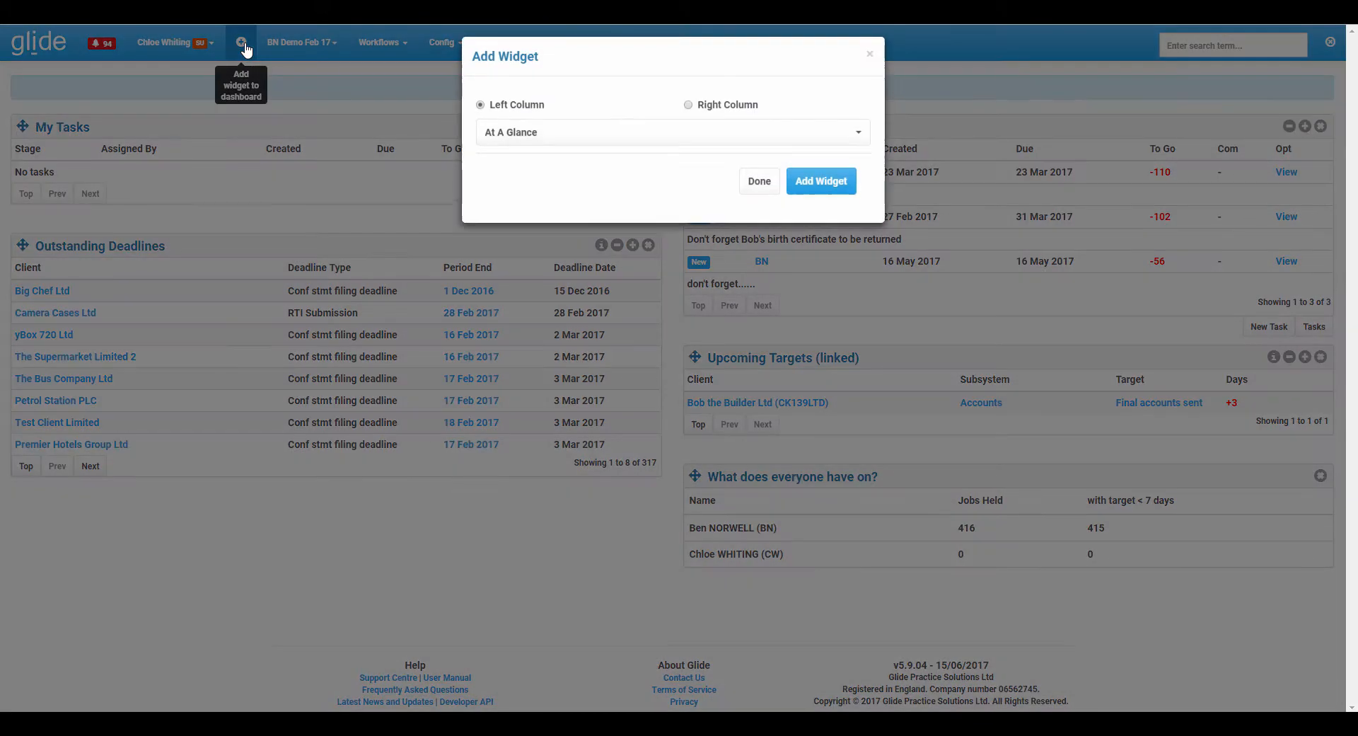
left_click(575, 141)
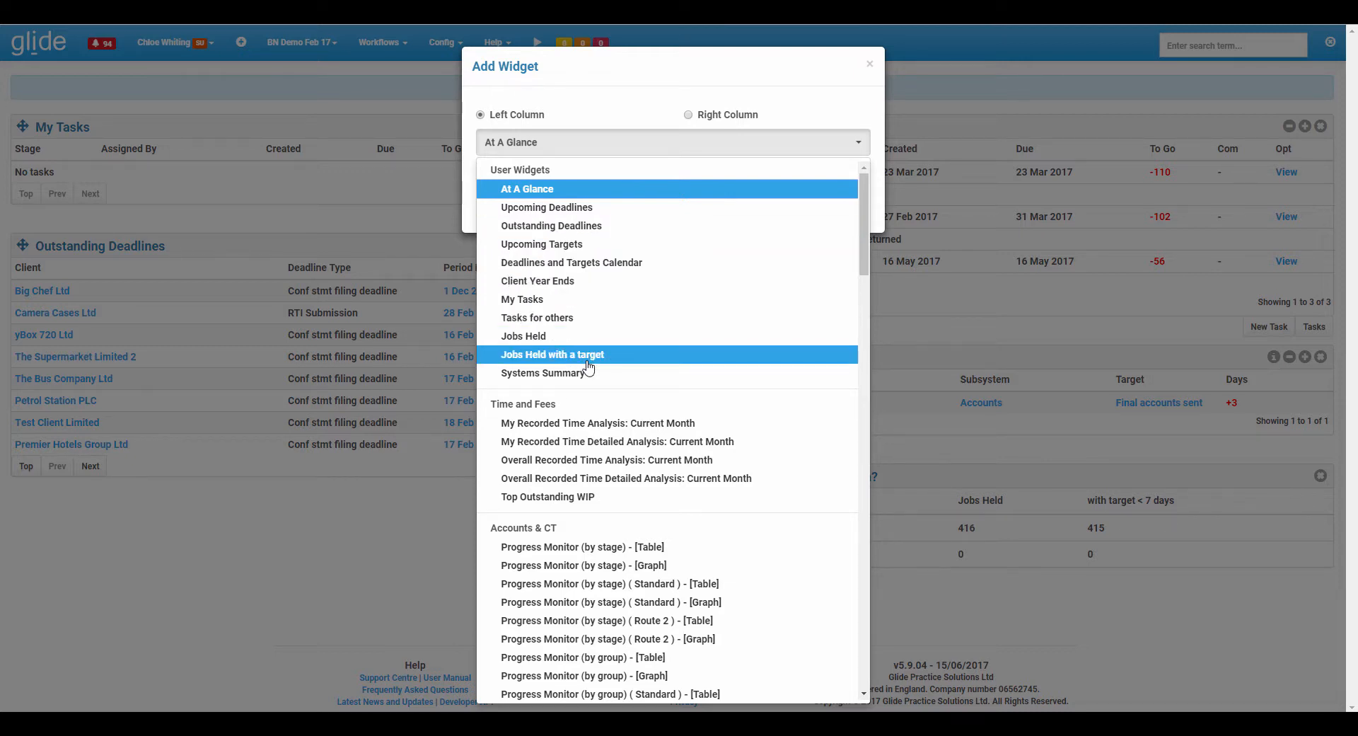
scroll(627, 316, "down", 3)
scroll(627, 316, "down", 2)
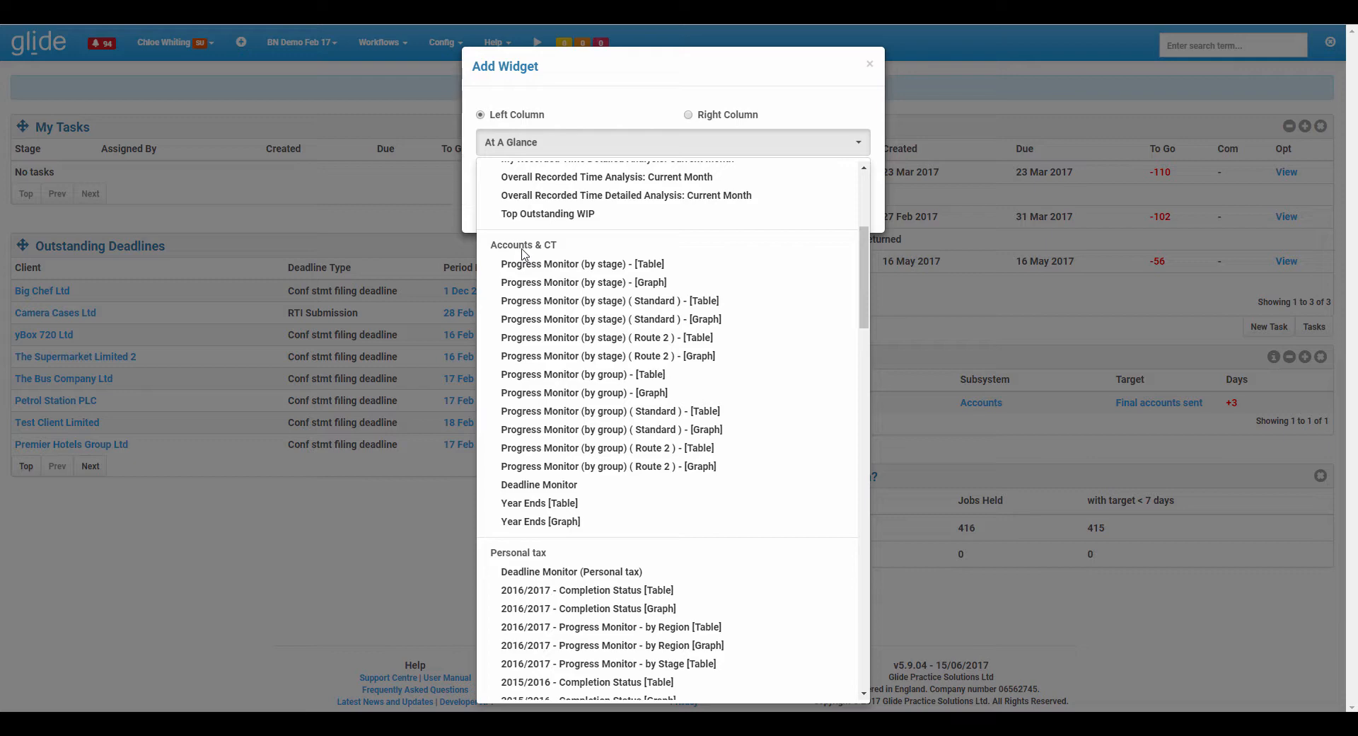
scroll(524, 253, "down", 10)
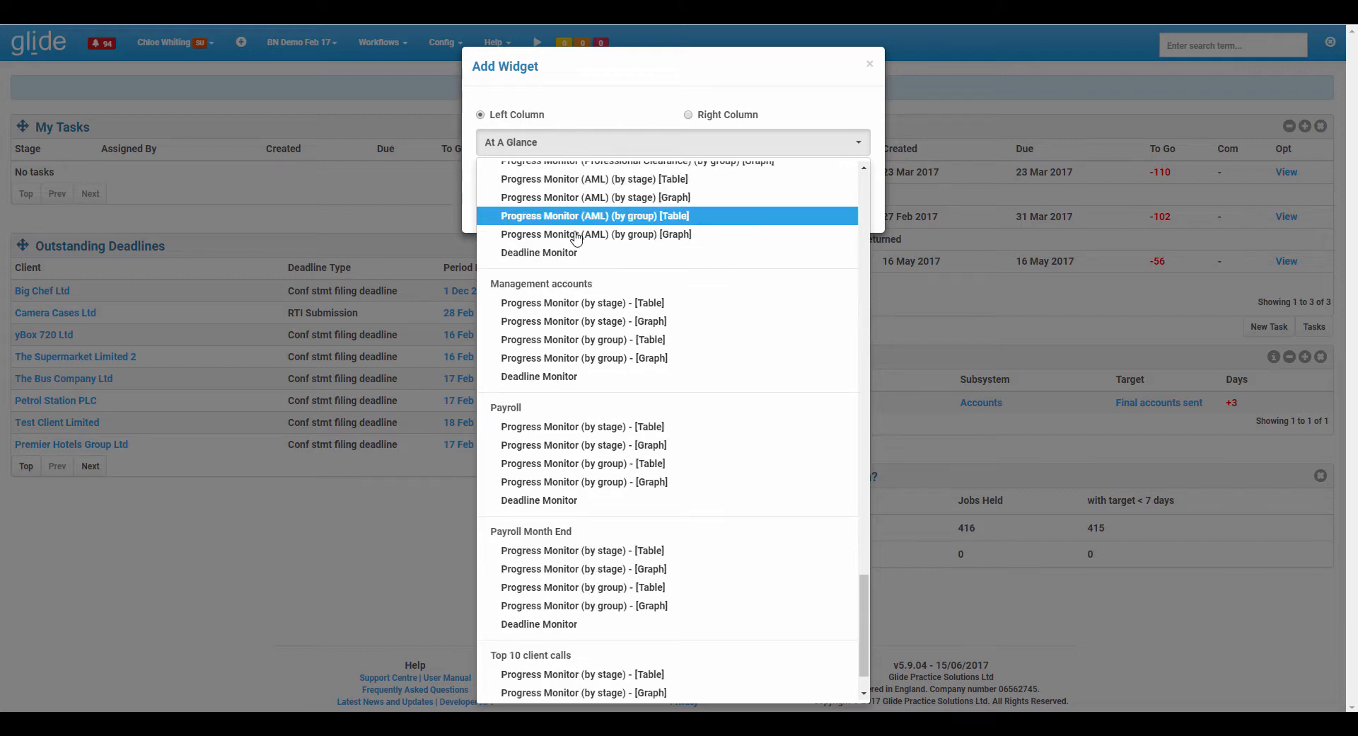
left_click(577, 306)
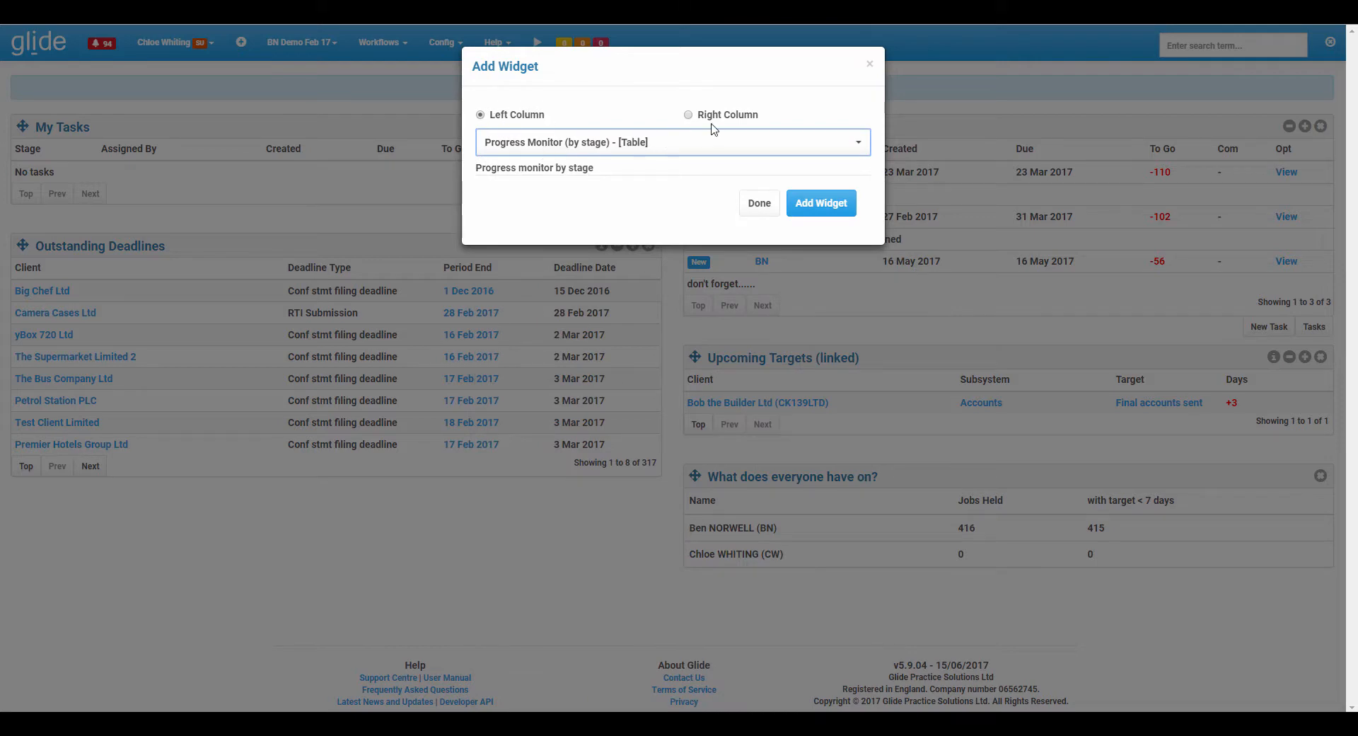
left_click(831, 207)
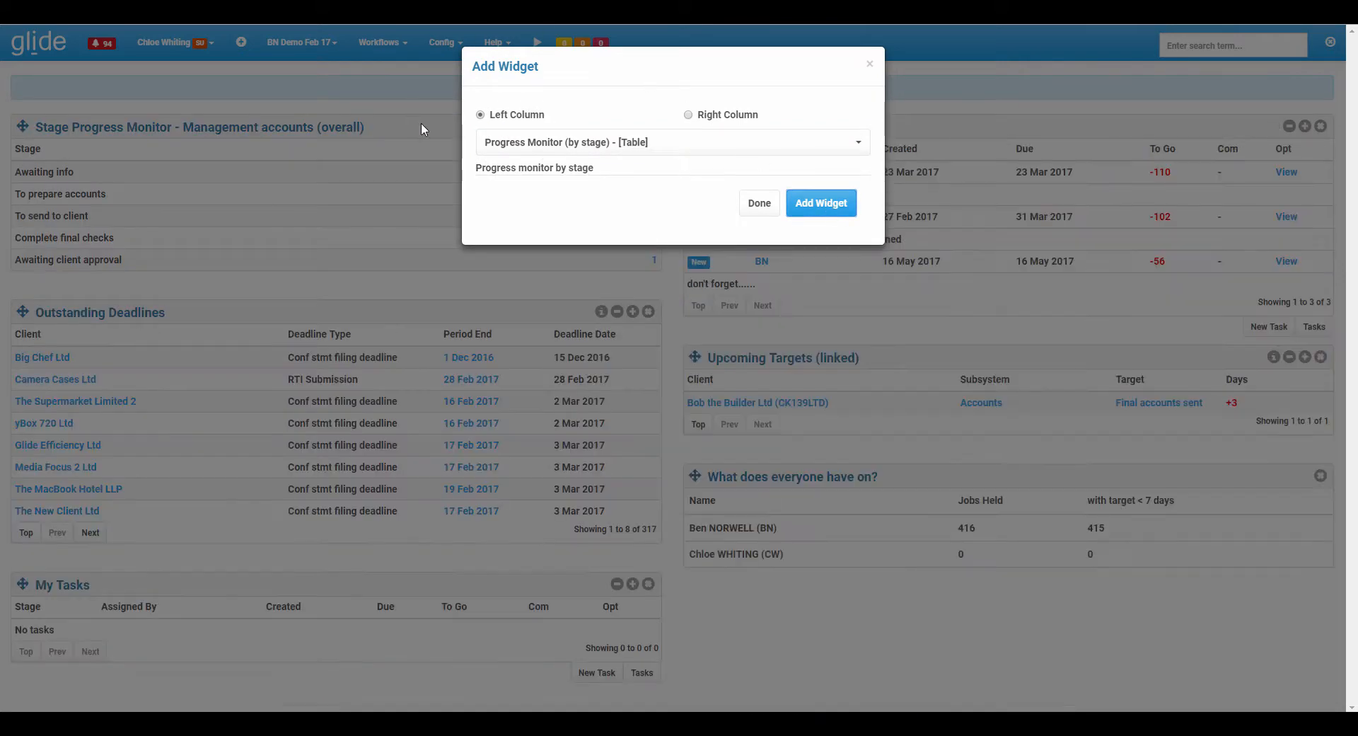
left_click(754, 203)
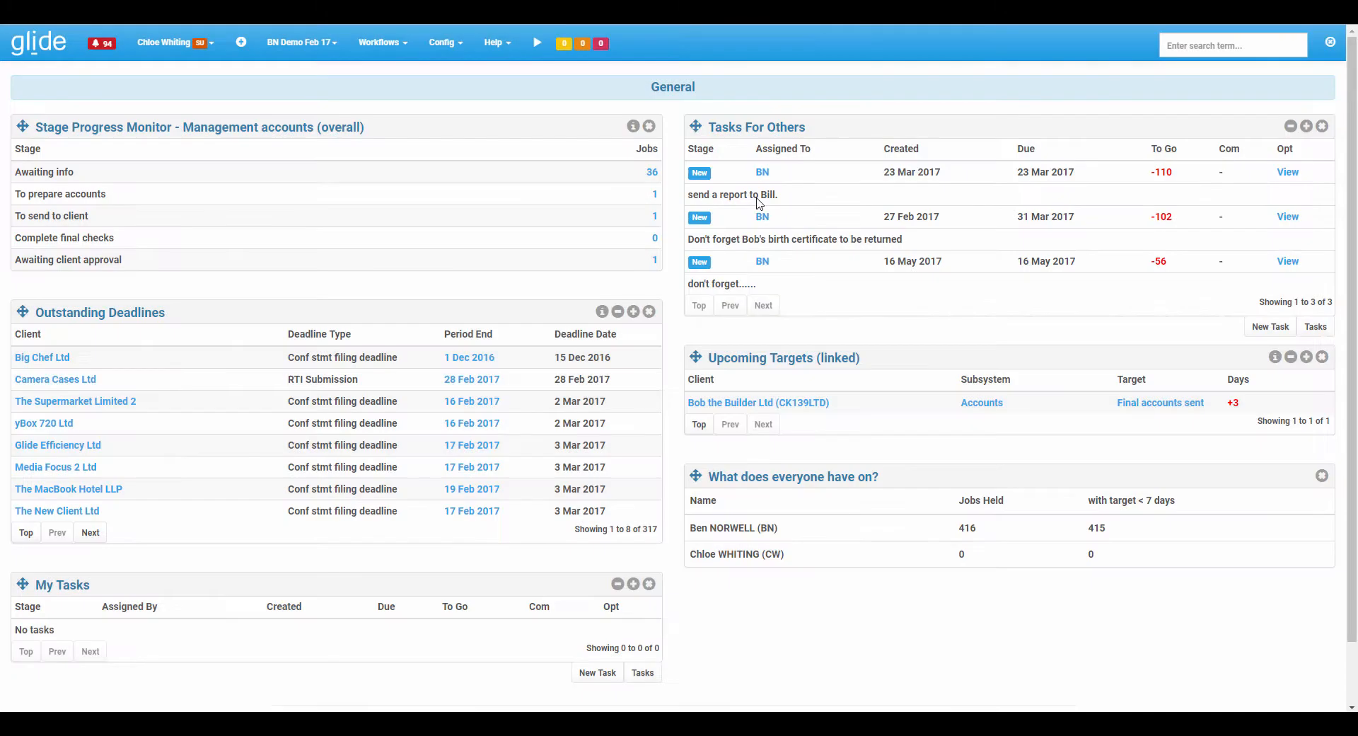
Switch to the Onboarding progress dashboard.
mouse_move(24, 128)
left_mouse_down()
mouse_move(170, 135)
mouse_move(700, 255)
mouse_move(697, 360)
mouse_move(78, 127)
mouse_move(40, 139)
left_mouse_up()
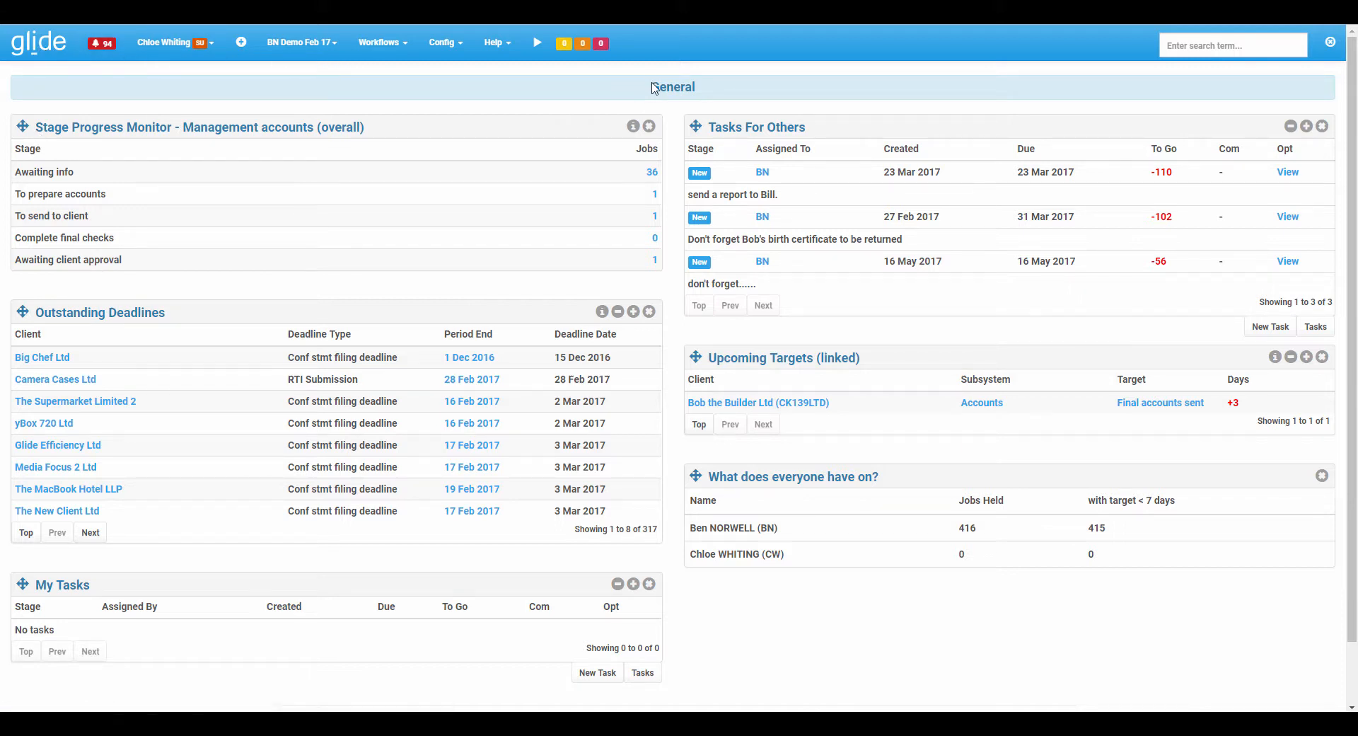
left_click(165, 47)
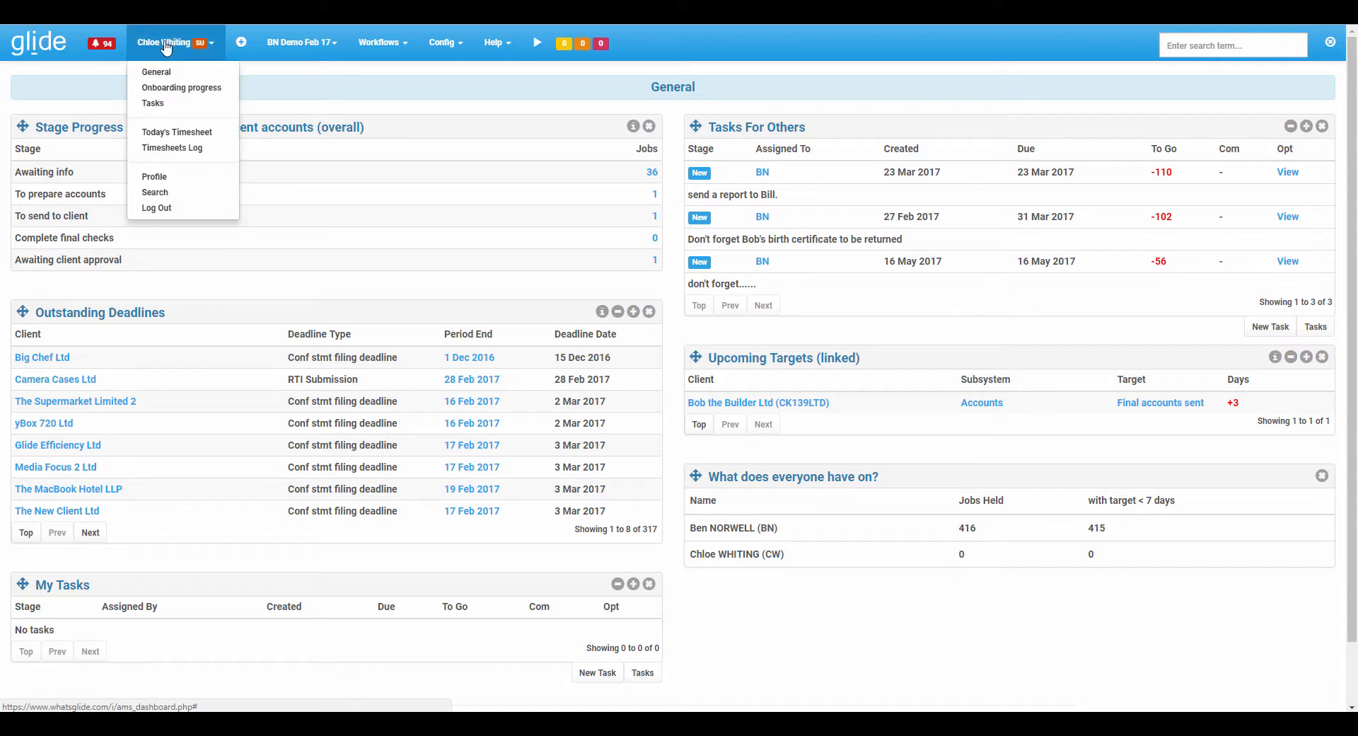
left_click(174, 89)
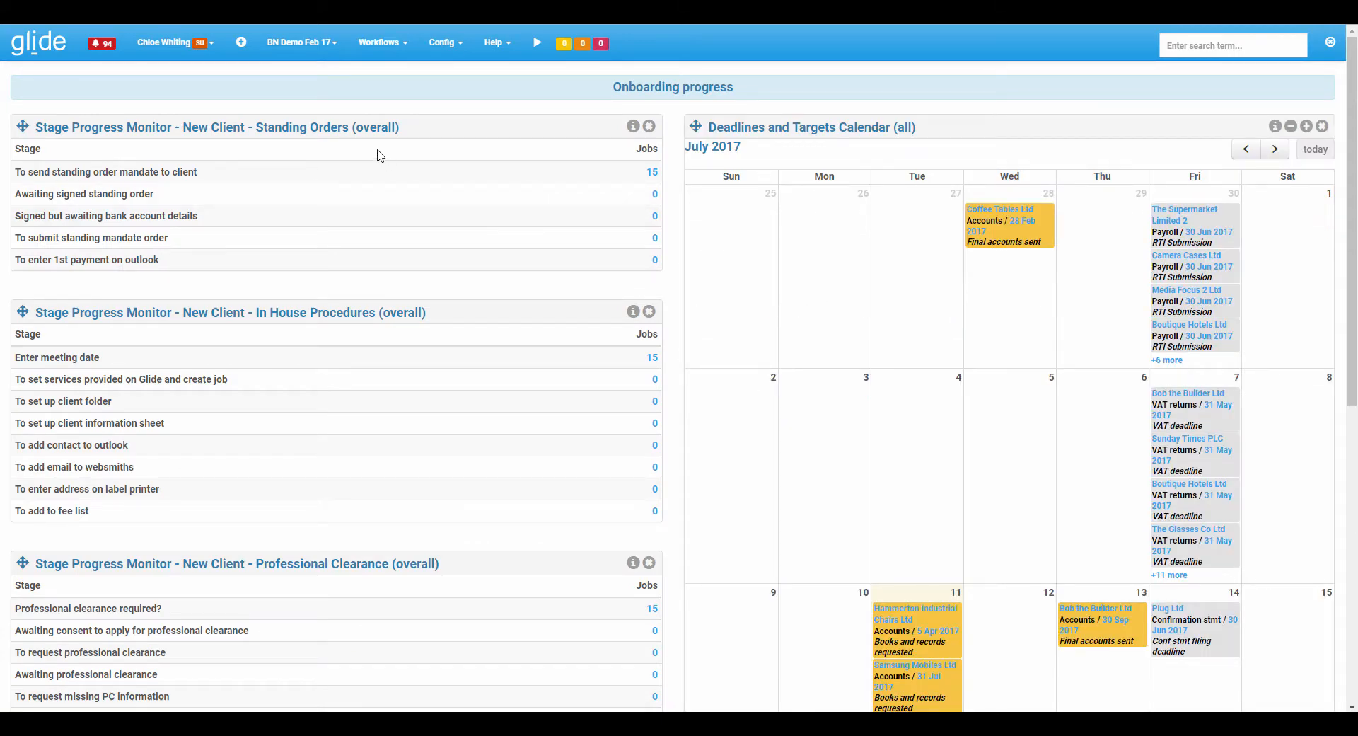
Add another dashboard from the Options page of the user profile.
left_click(170, 42)
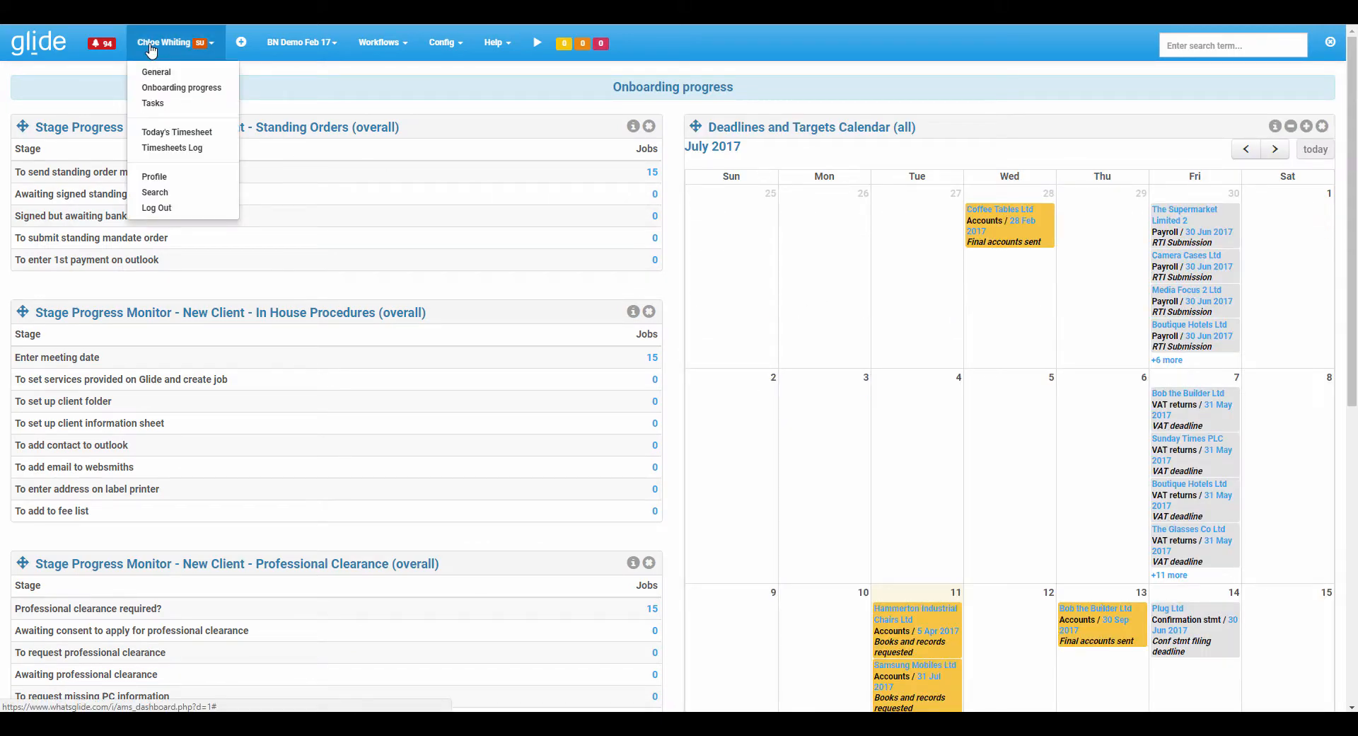
left_click(166, 178)
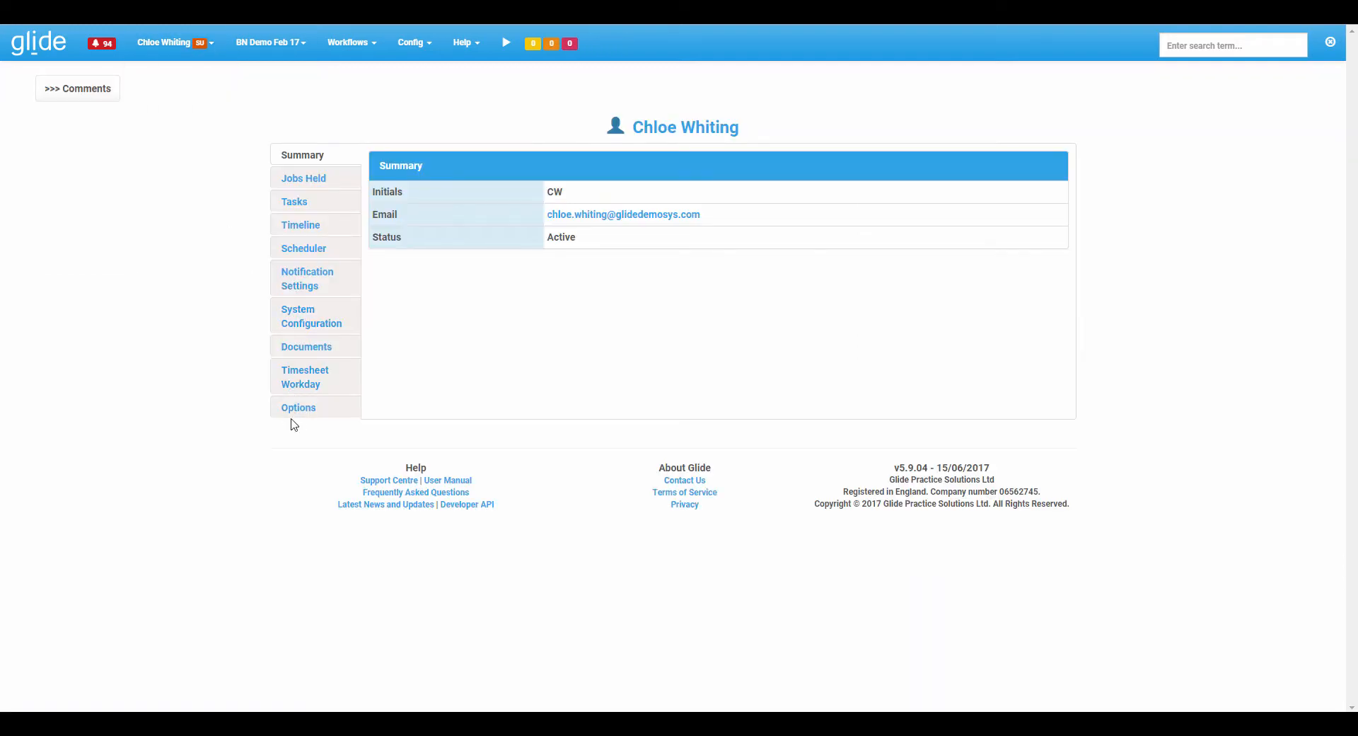
left_click(292, 409)
left_click_drag(670, 216, 773, 207)
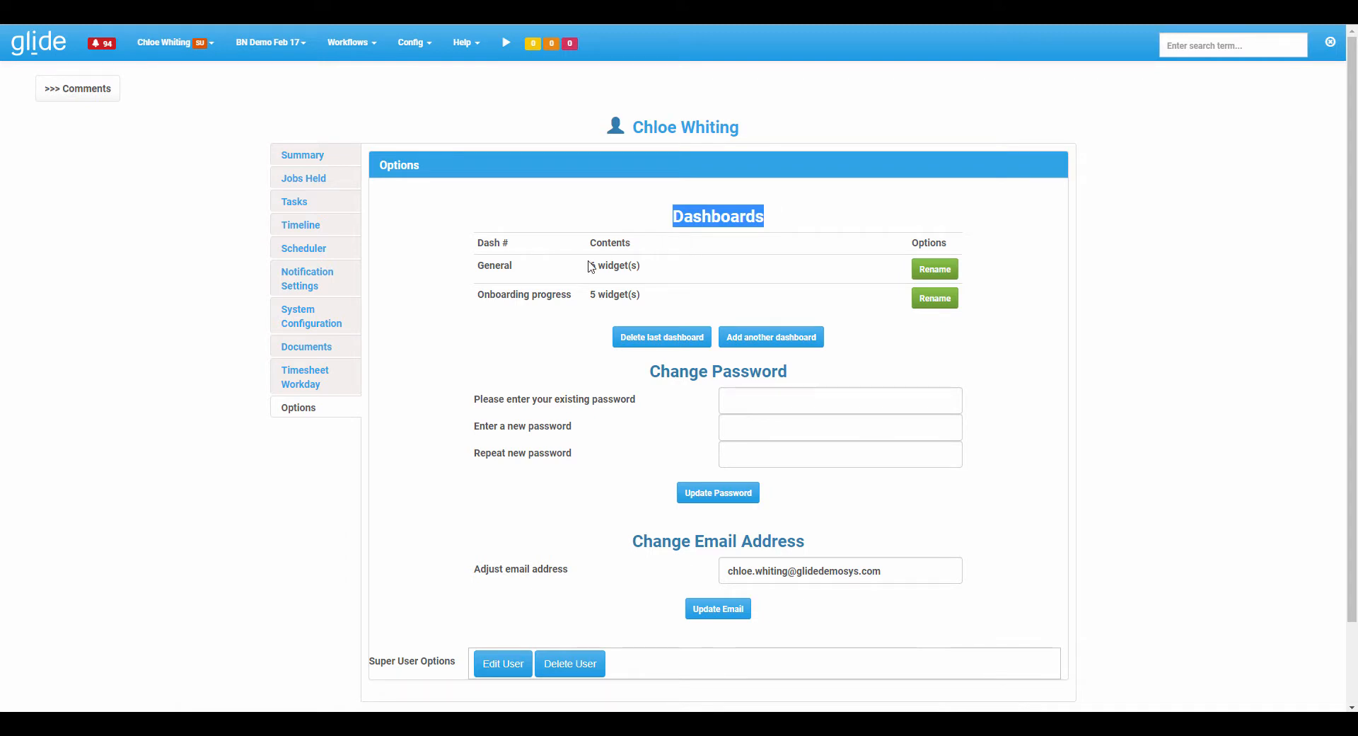
left_click(763, 338)
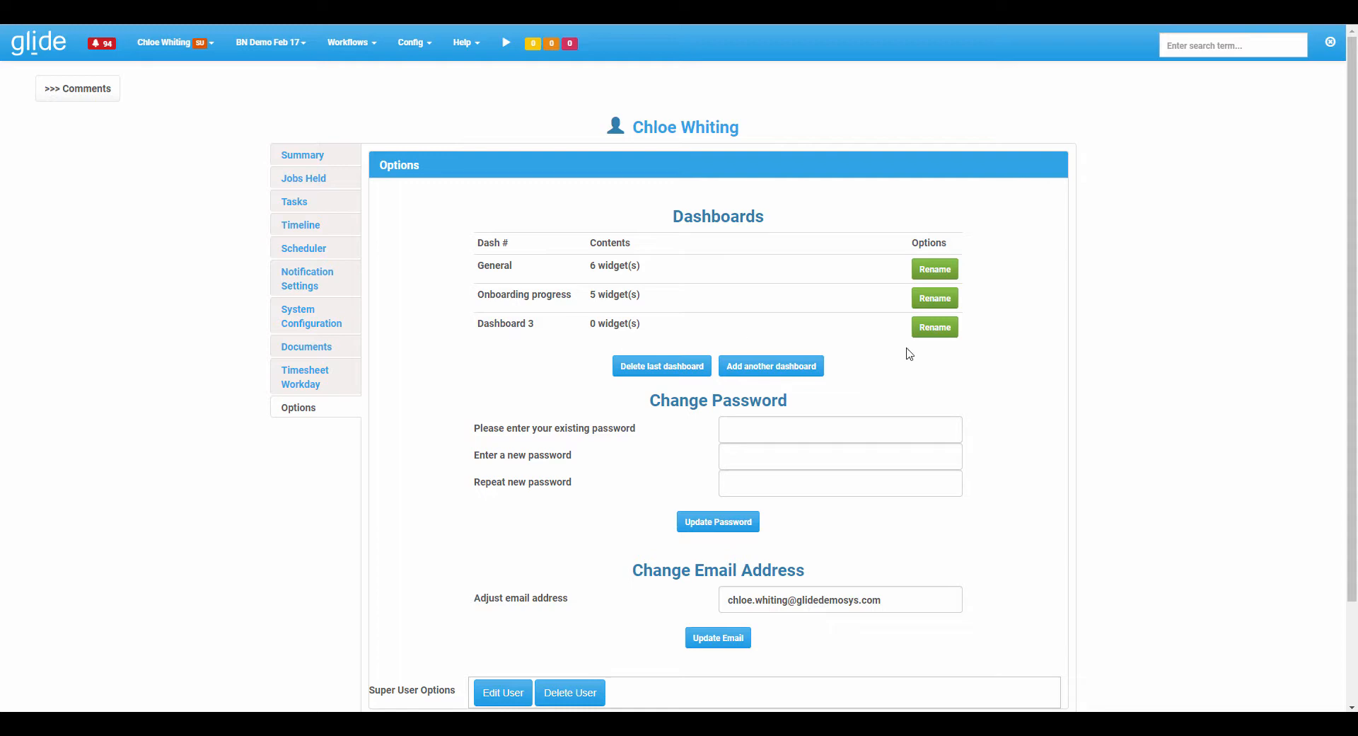
Rename the new Dashboard 3 to Job progress.
left_click(947, 332)
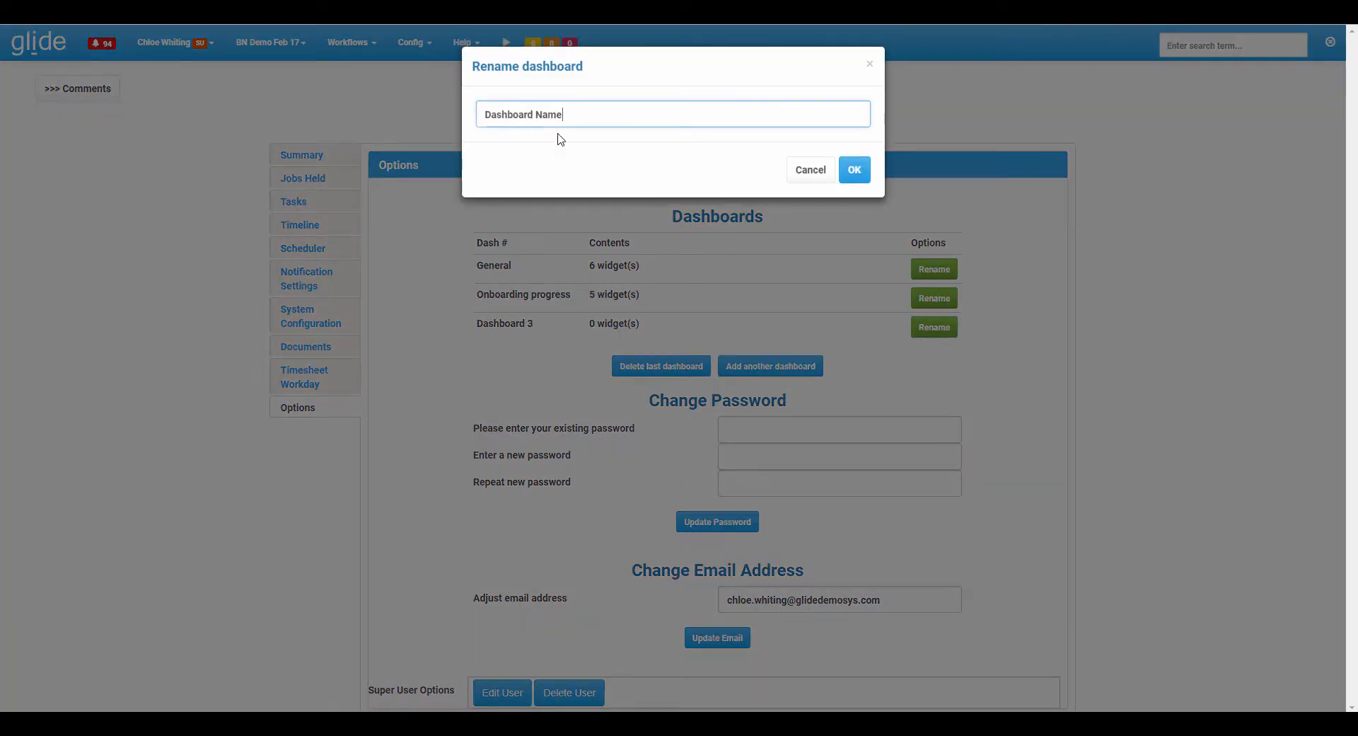
left_click_drag(569, 117, 406, 101)
type("Job progress")
left_click(854, 170)
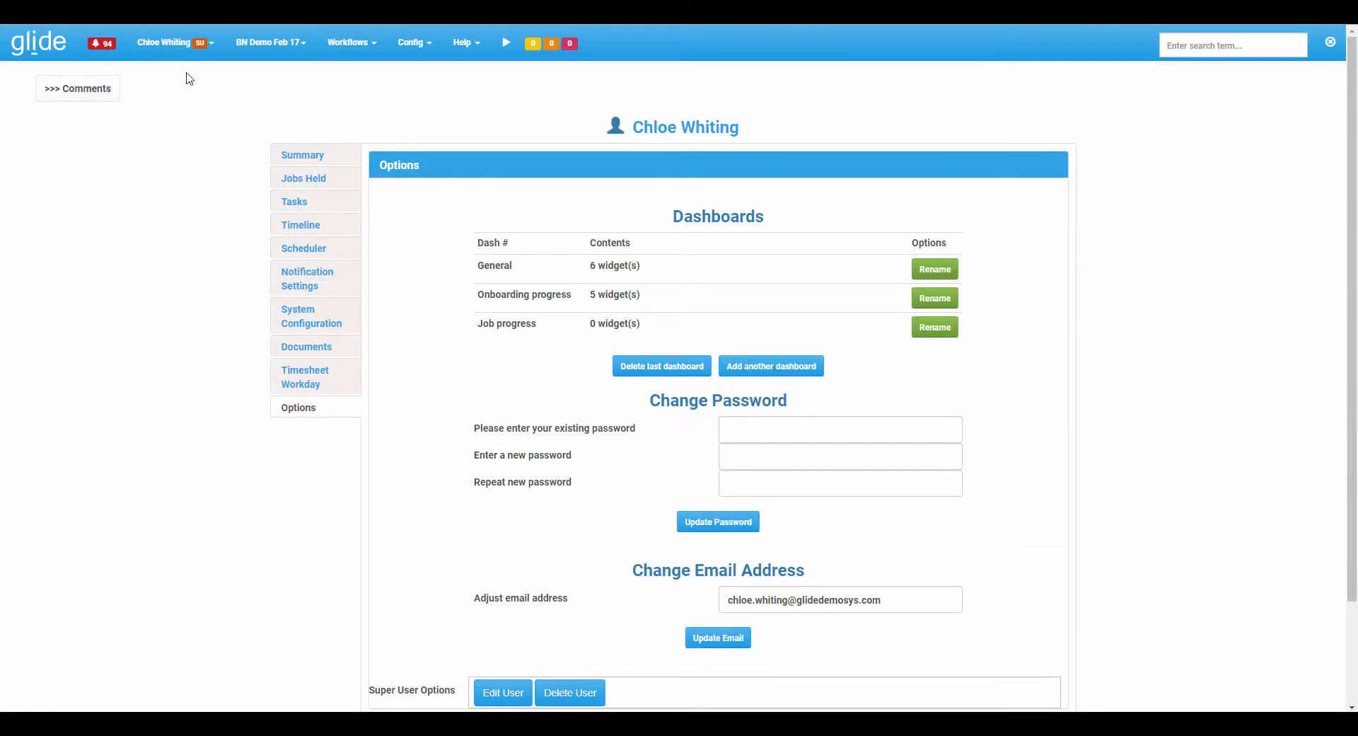
Open the Job progress dashboard and add an Accounts & CT Progress Monitor (by stage) - [Table] widget to the left column.
left_click(165, 43)
left_click(170, 105)
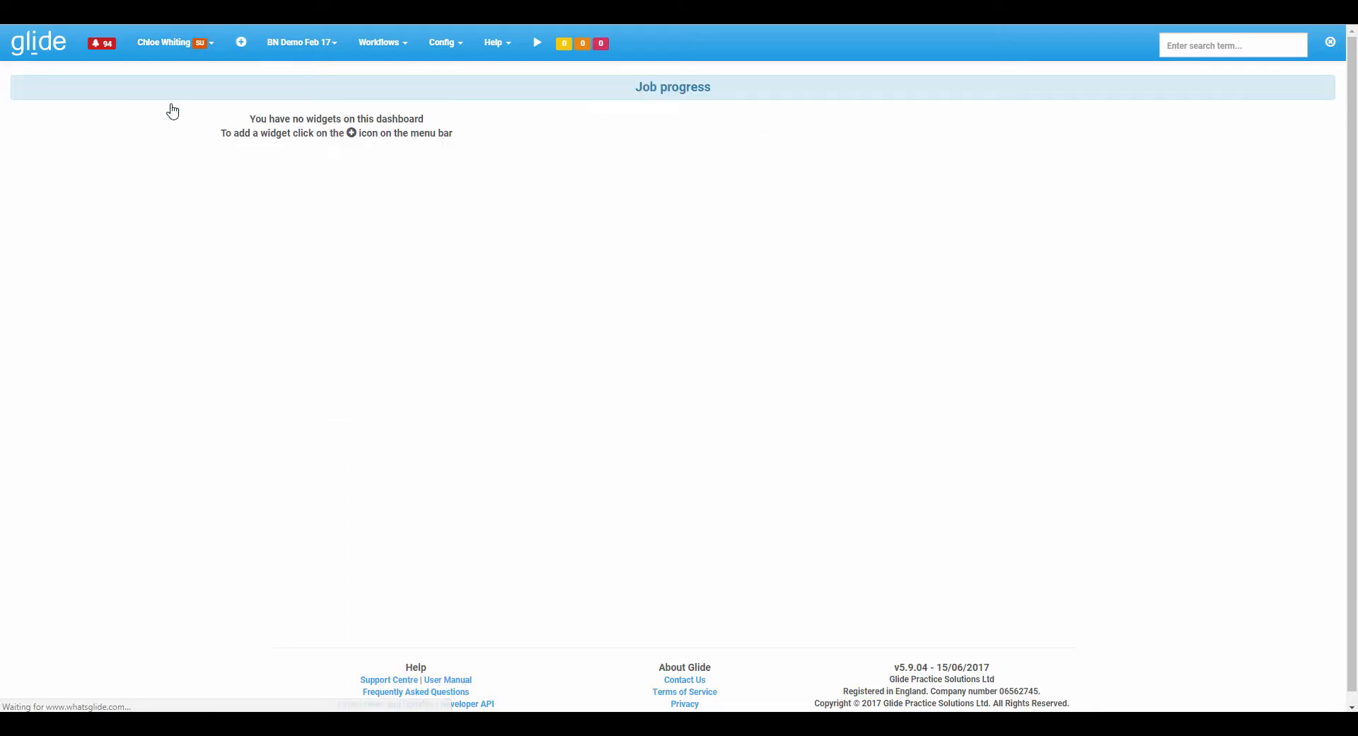
left_click(241, 58)
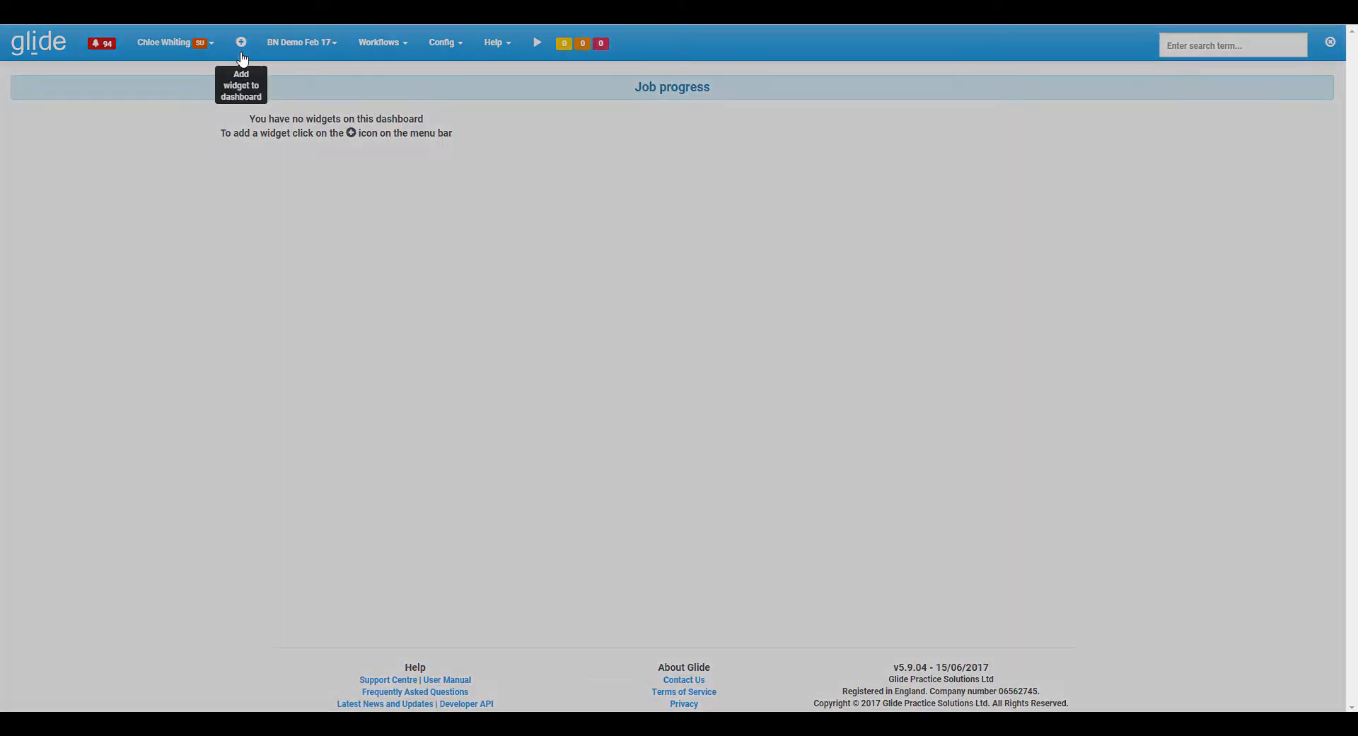
left_click(622, 140)
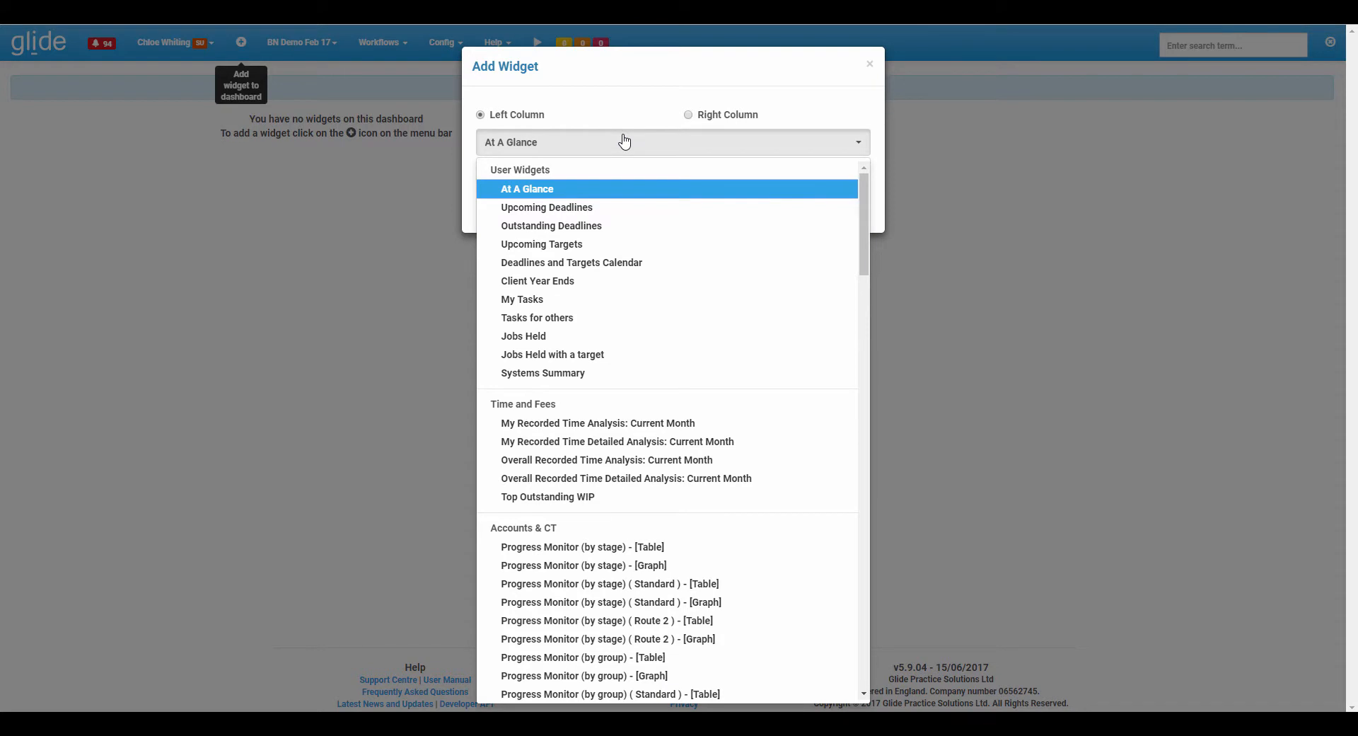
scroll(711, 287, "down", 3)
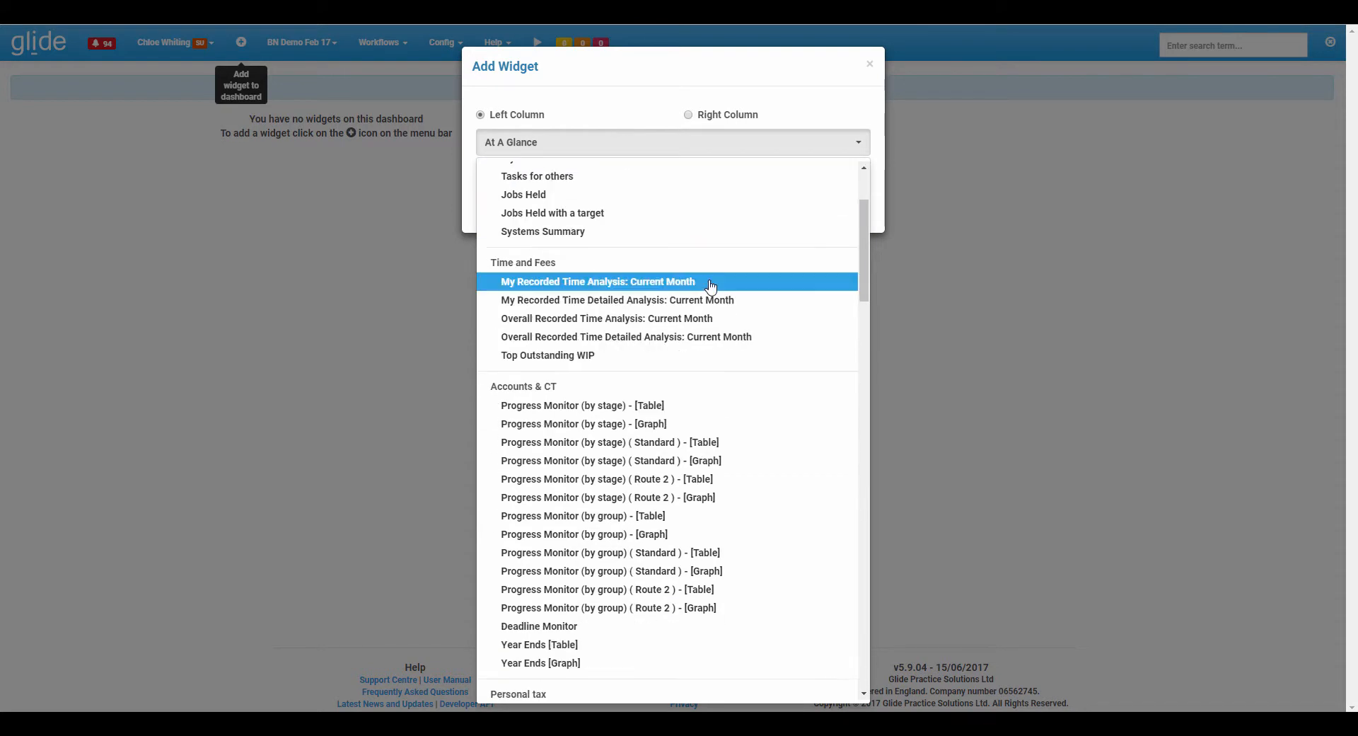
scroll(710, 287, "down", 1)
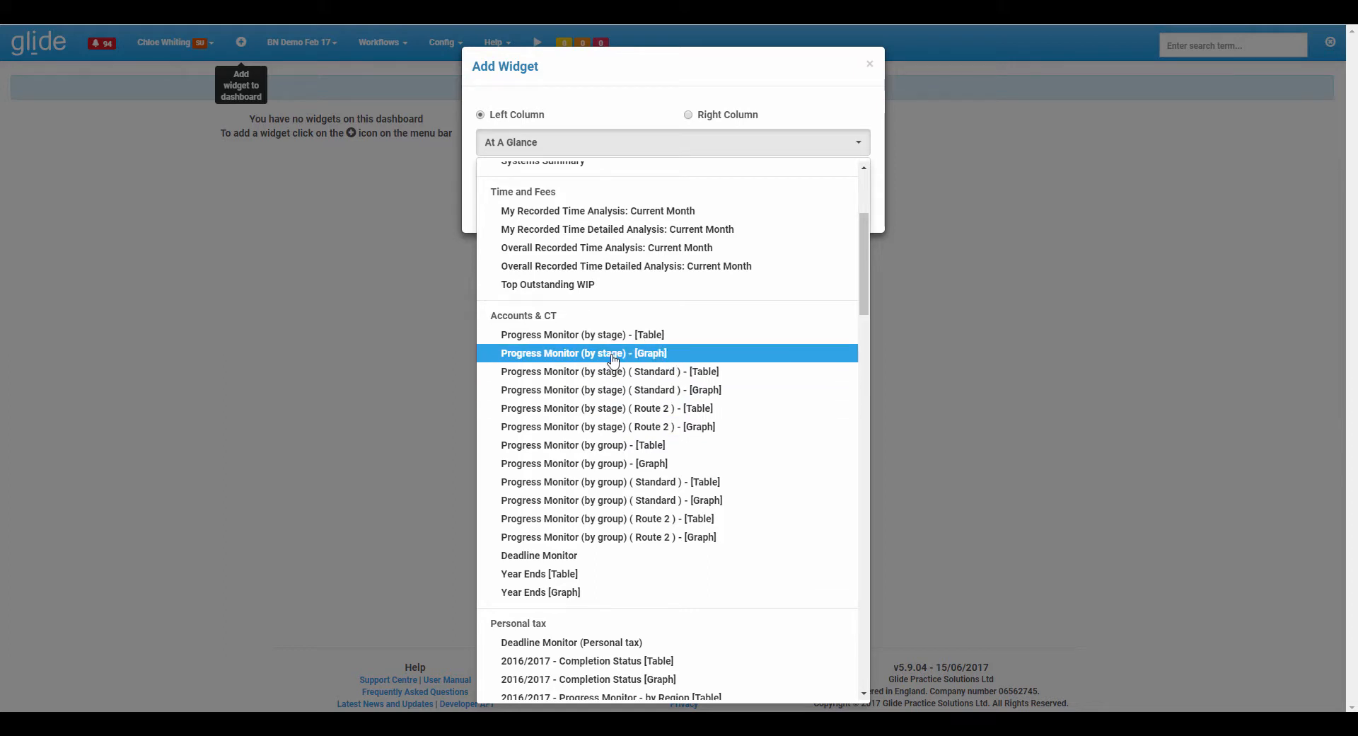
left_click(574, 340)
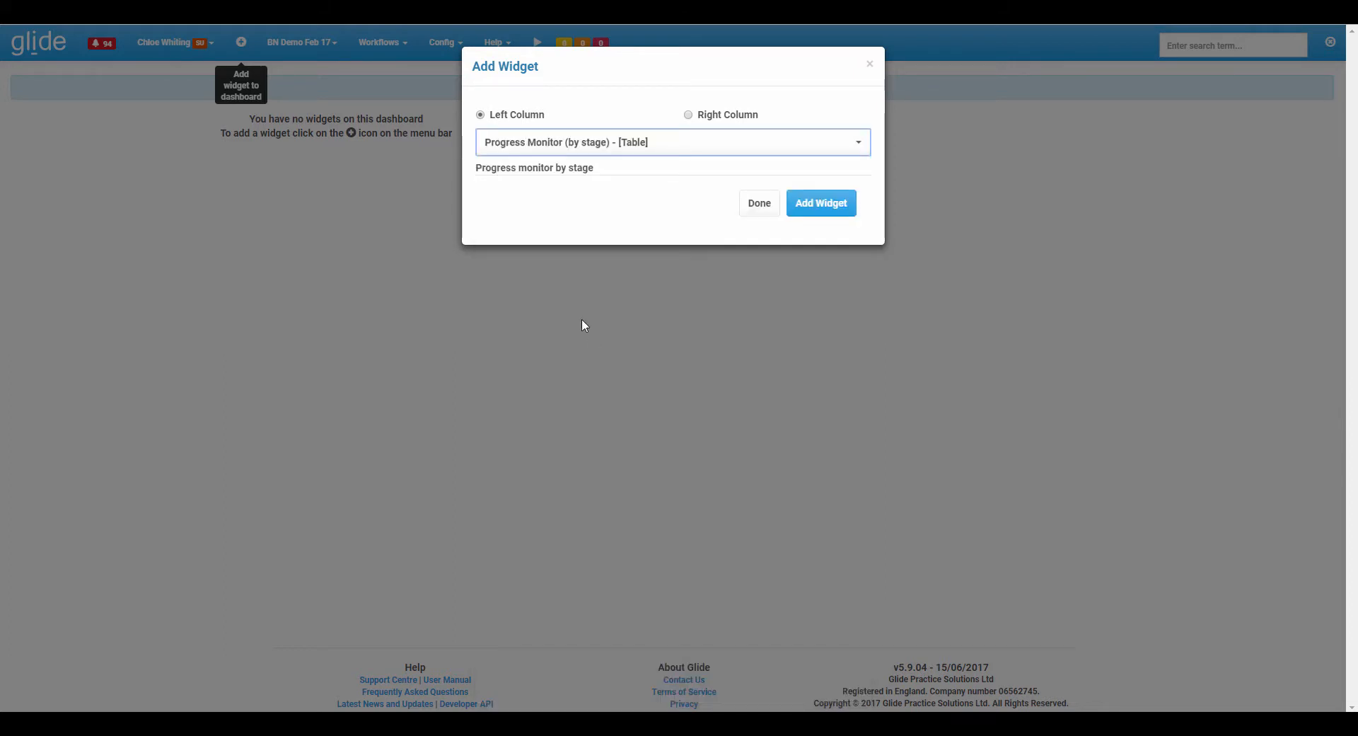
left_click(788, 203)
left_click(776, 205)
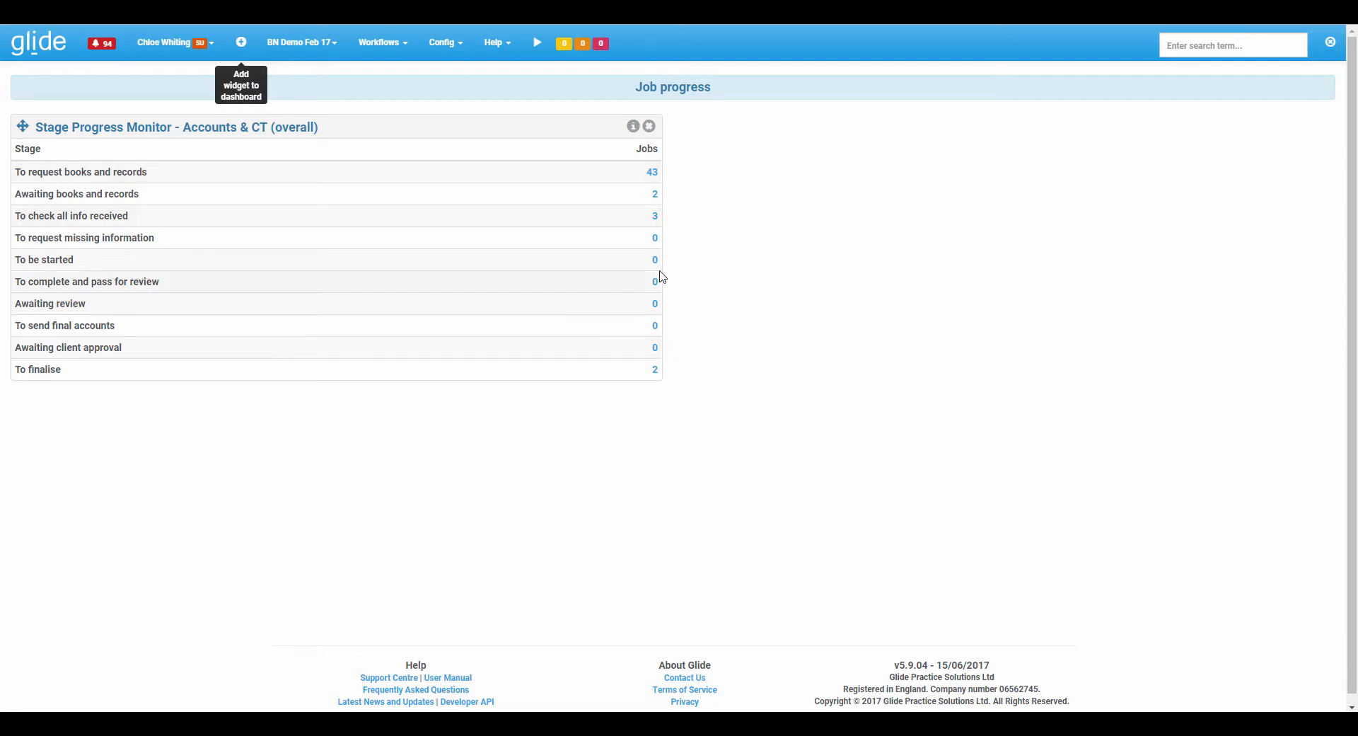
left_click_drag(275, 127, 316, 122)
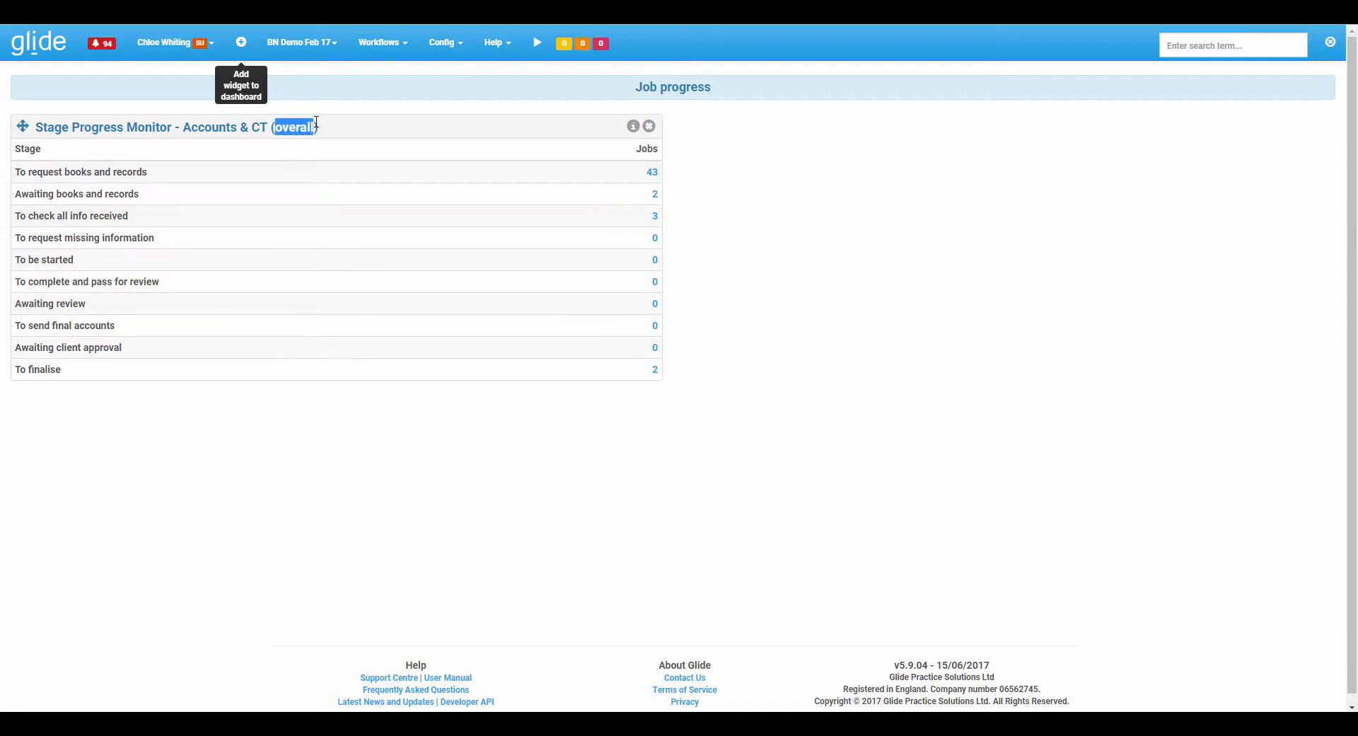
left_click(431, 132)
left_click(633, 131)
left_click(611, 127)
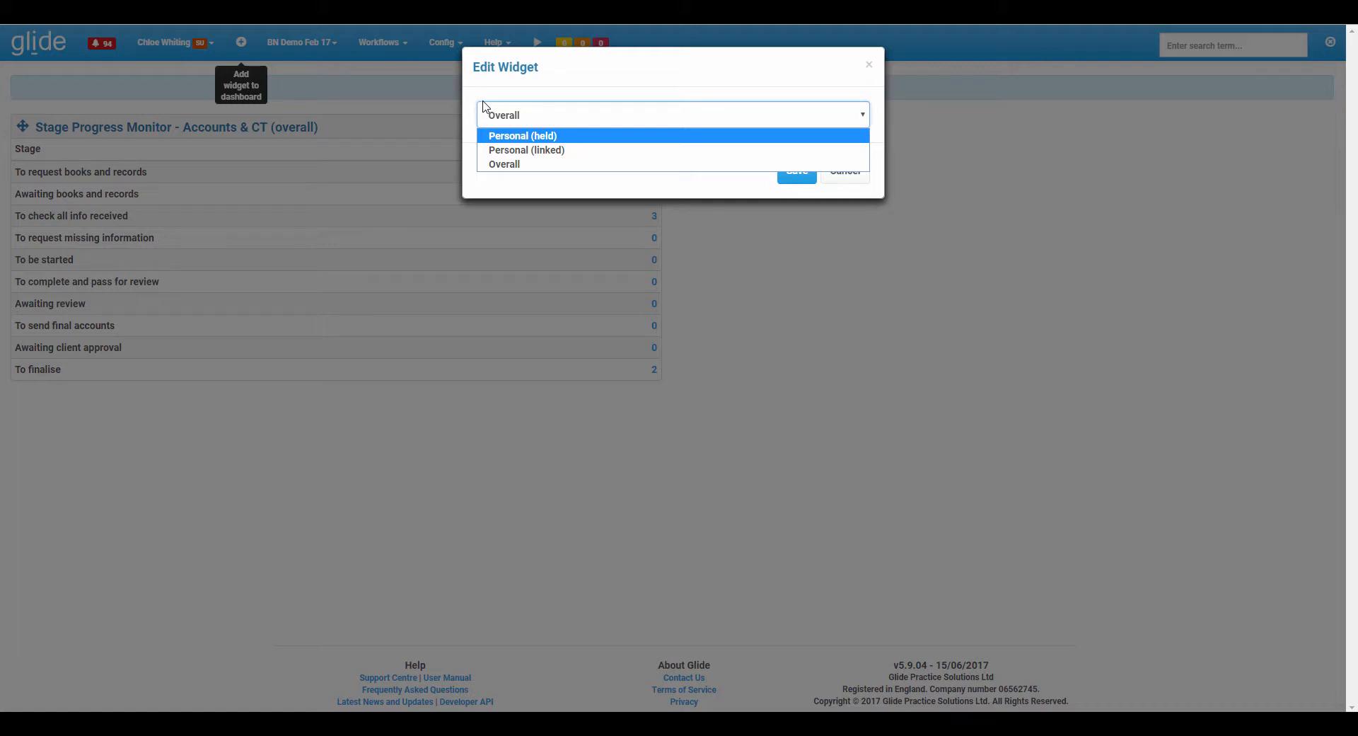
left_click(559, 164)
left_click(836, 175)
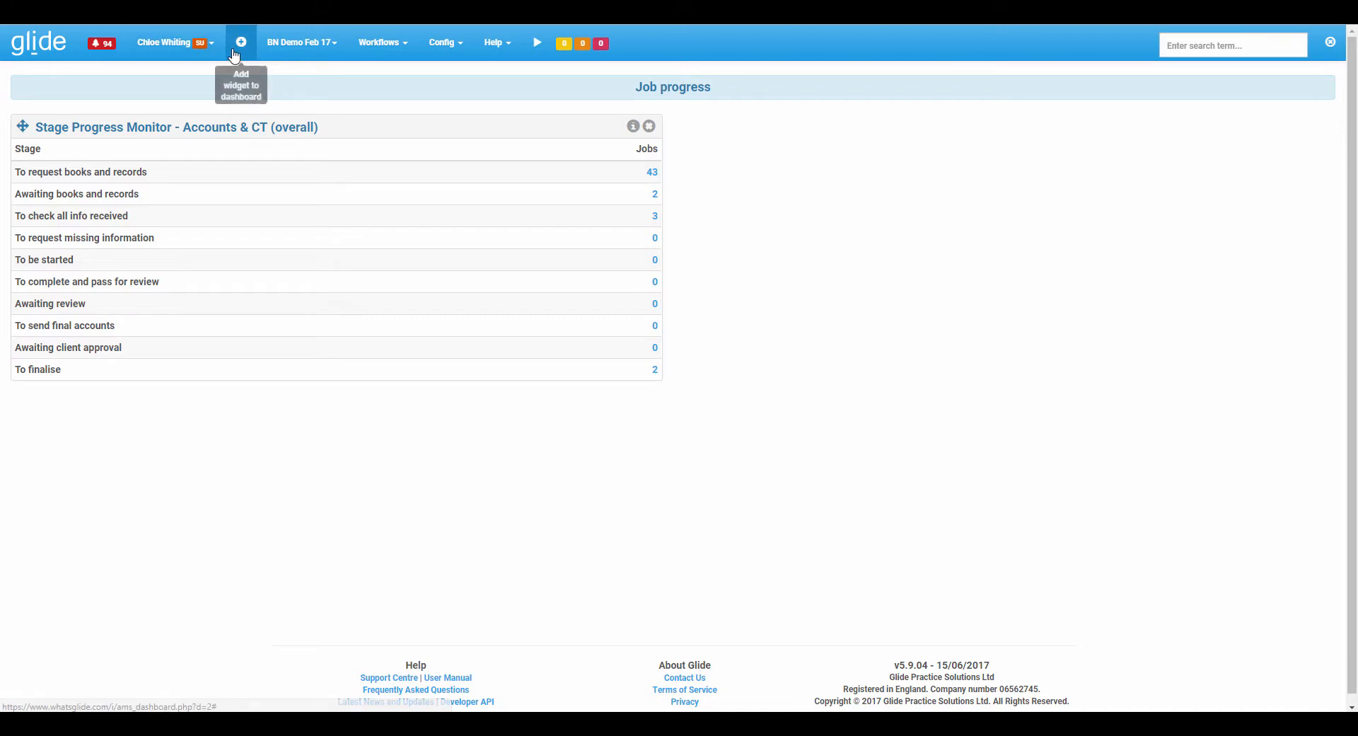
Add an Upcoming Targets widget to the right column of the Job progress dashboard.
left_click(236, 55)
left_click(729, 150)
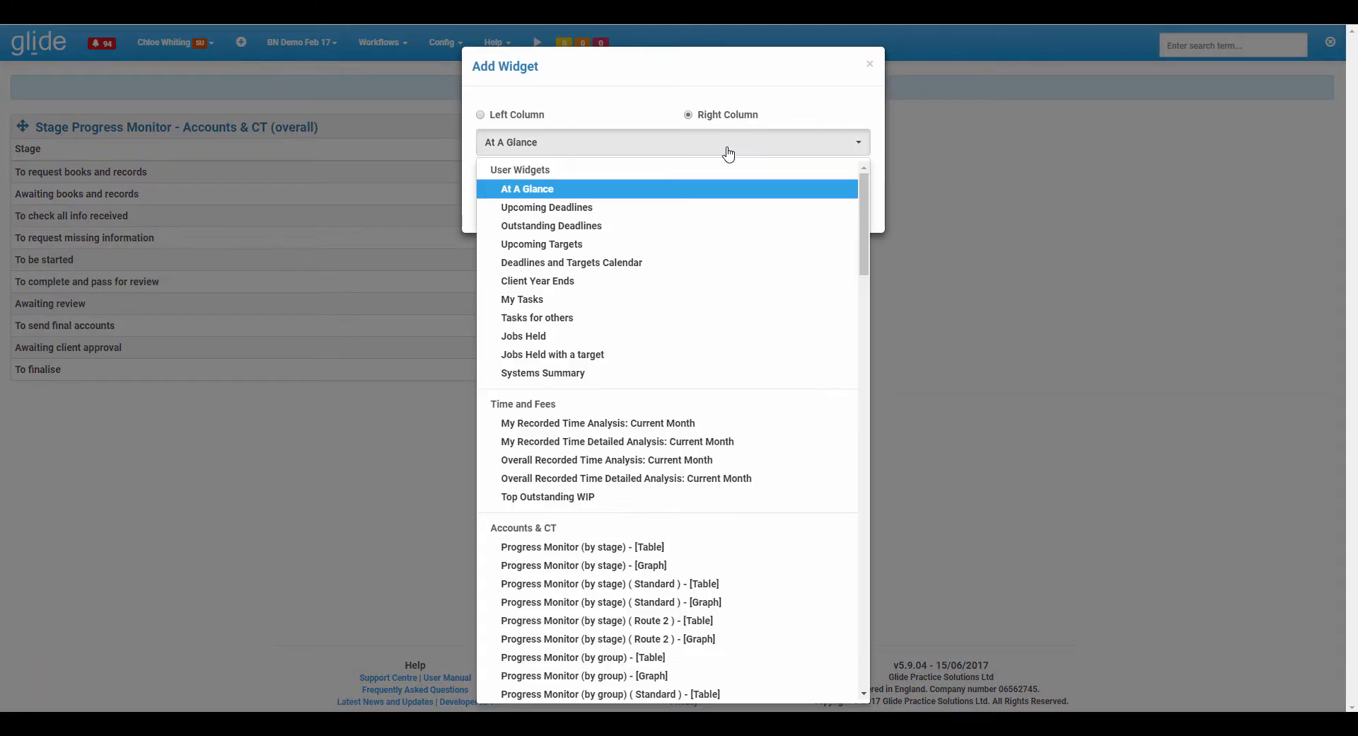
left_click(606, 244)
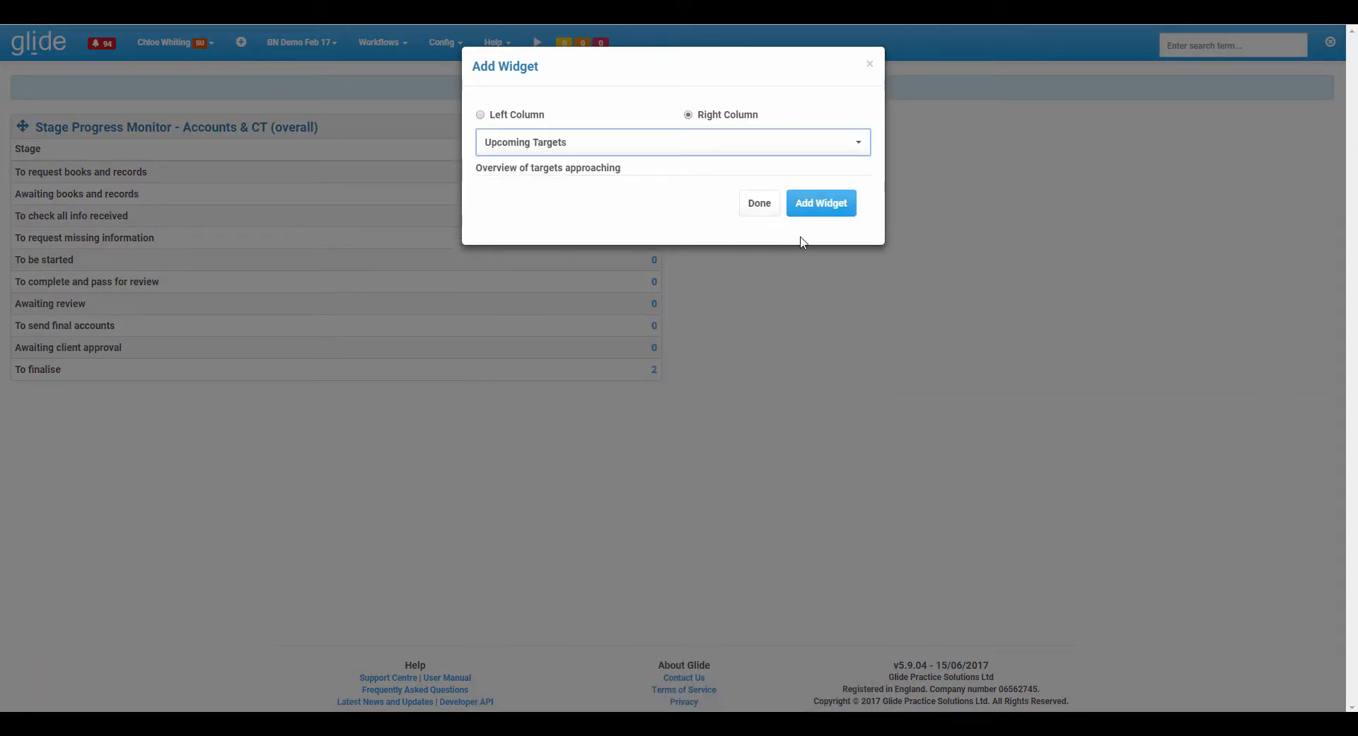
left_click(814, 203)
left_click(755, 207)
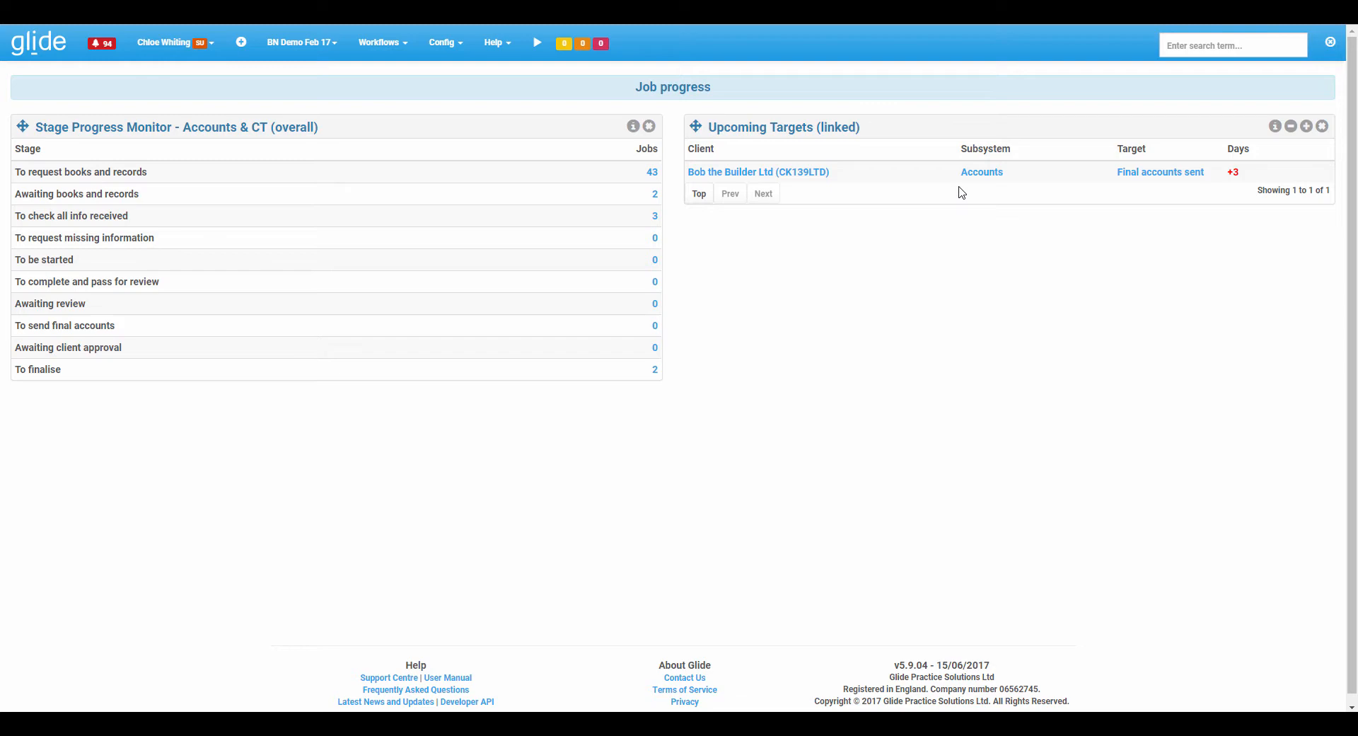
Add an Accounts & CT Deadline Monitor widget to the right column of the Job progress dashboard.
left_click(241, 42)
left_click(593, 145)
scroll(658, 331, "down", 4)
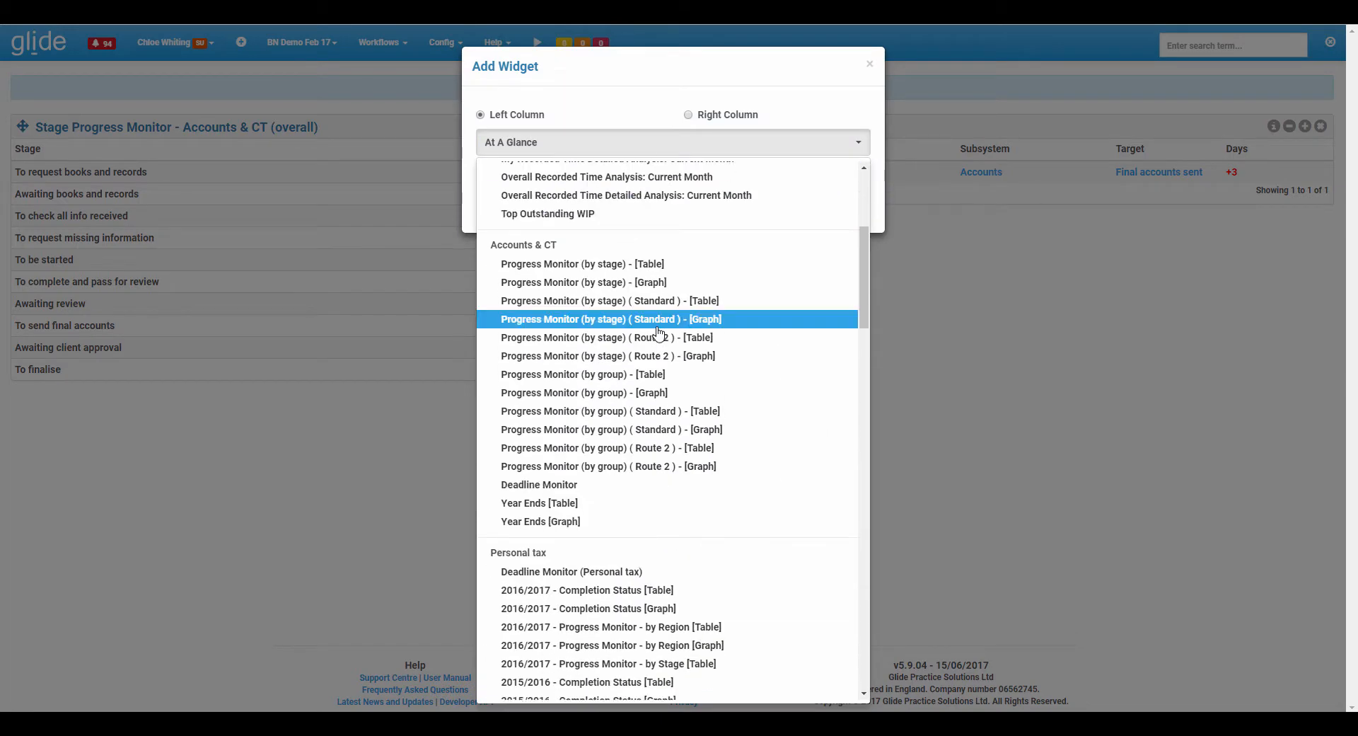
left_click(559, 487)
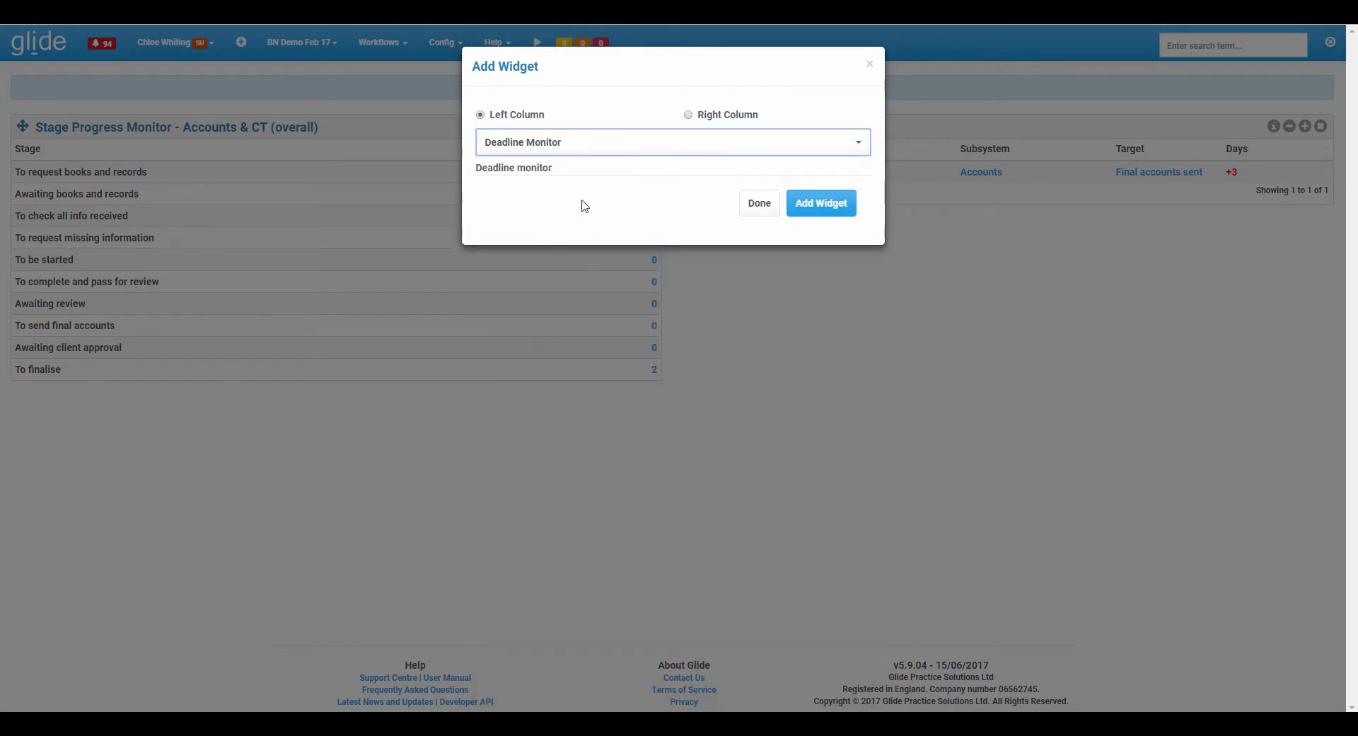
left_click(689, 115)
left_click(806, 205)
left_click(758, 207)
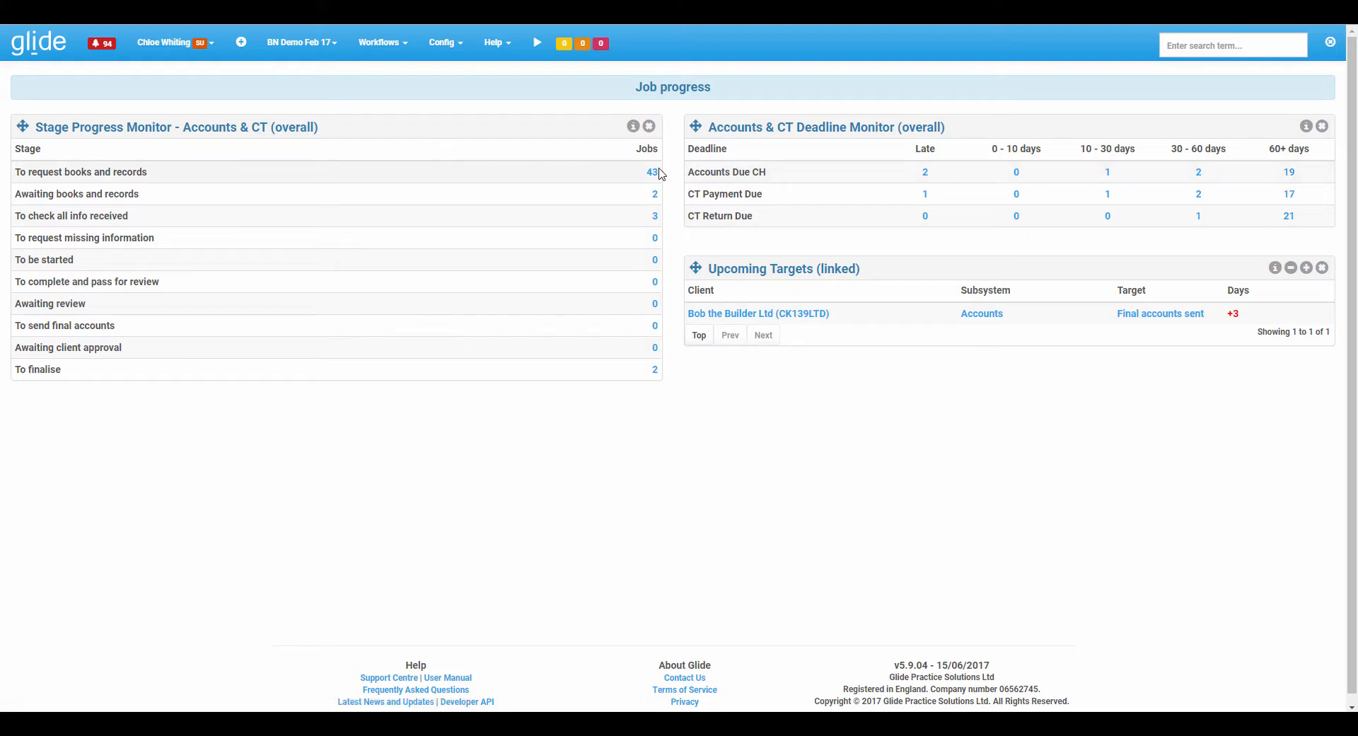
Open the Accounts Due CH jobs in the Deadline Monitor's 60+ days column and browse the job list.
left_click(1289, 176)
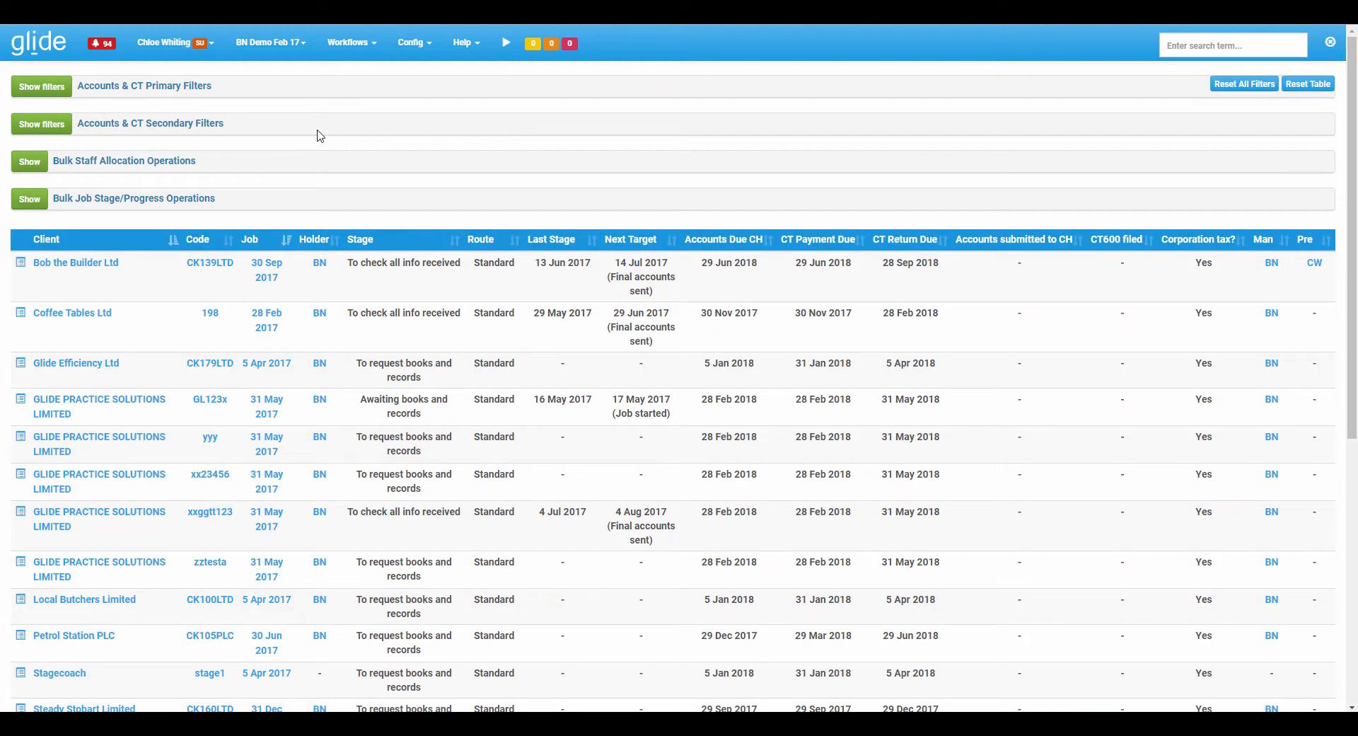
scroll(312, 271, "down", 6)
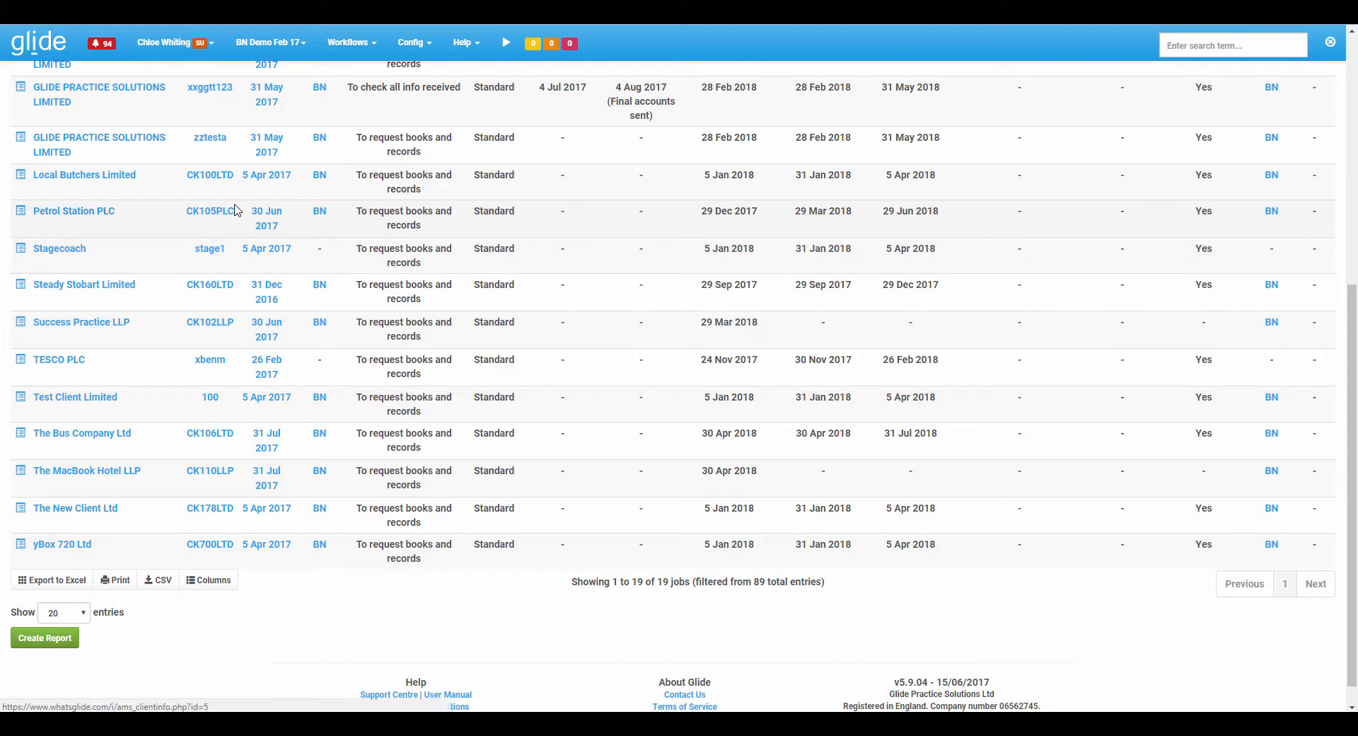
scroll(276, 215, "up", 6)
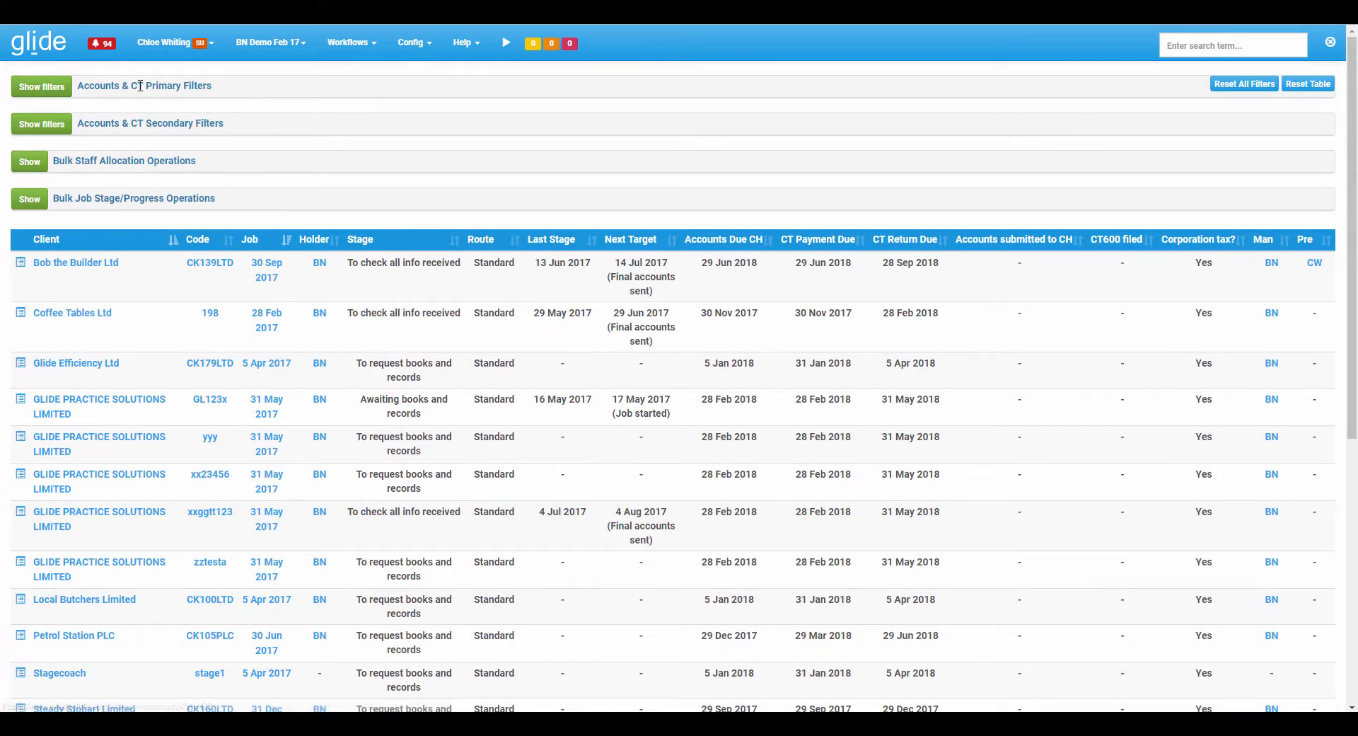
Browse the General dashboard, a deadline job for The MacBook Hotel LLP, and The Supermarket Limited 2's VAT returns page.
left_click(40, 44)
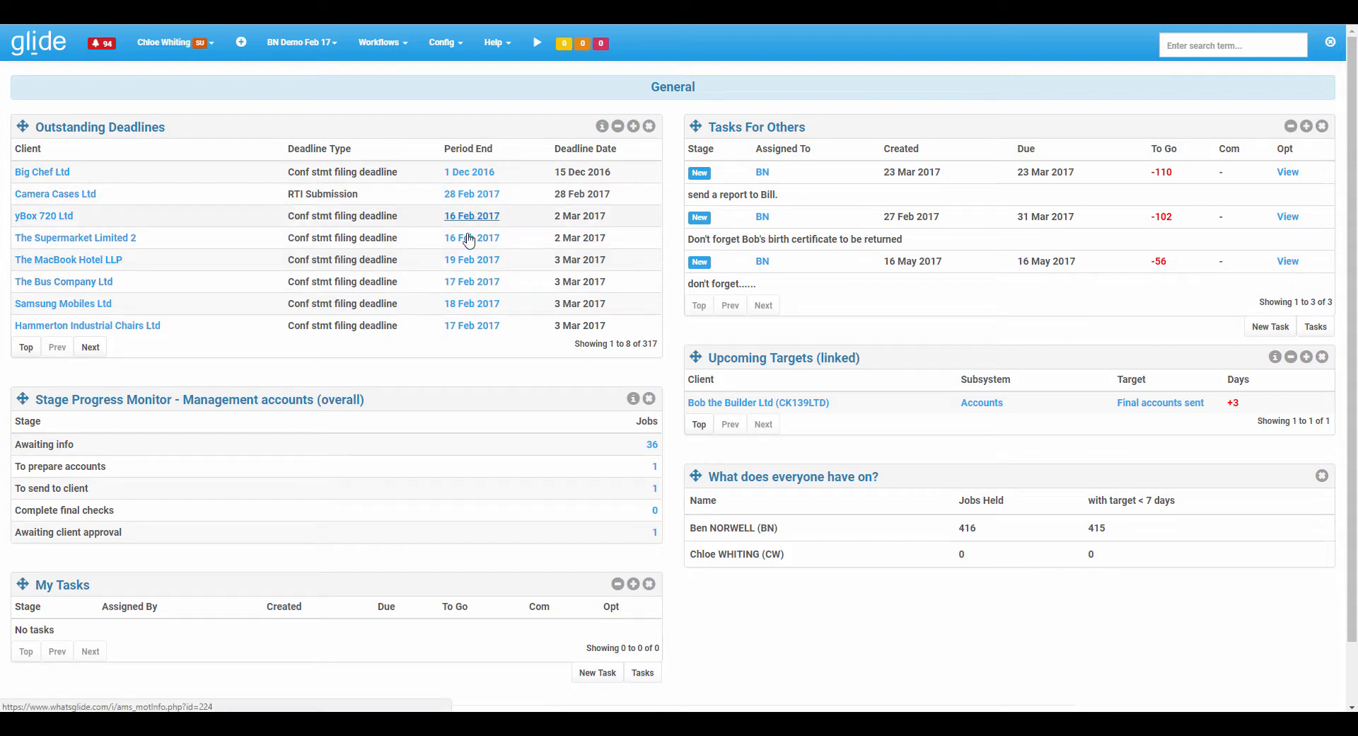
left_click(470, 262)
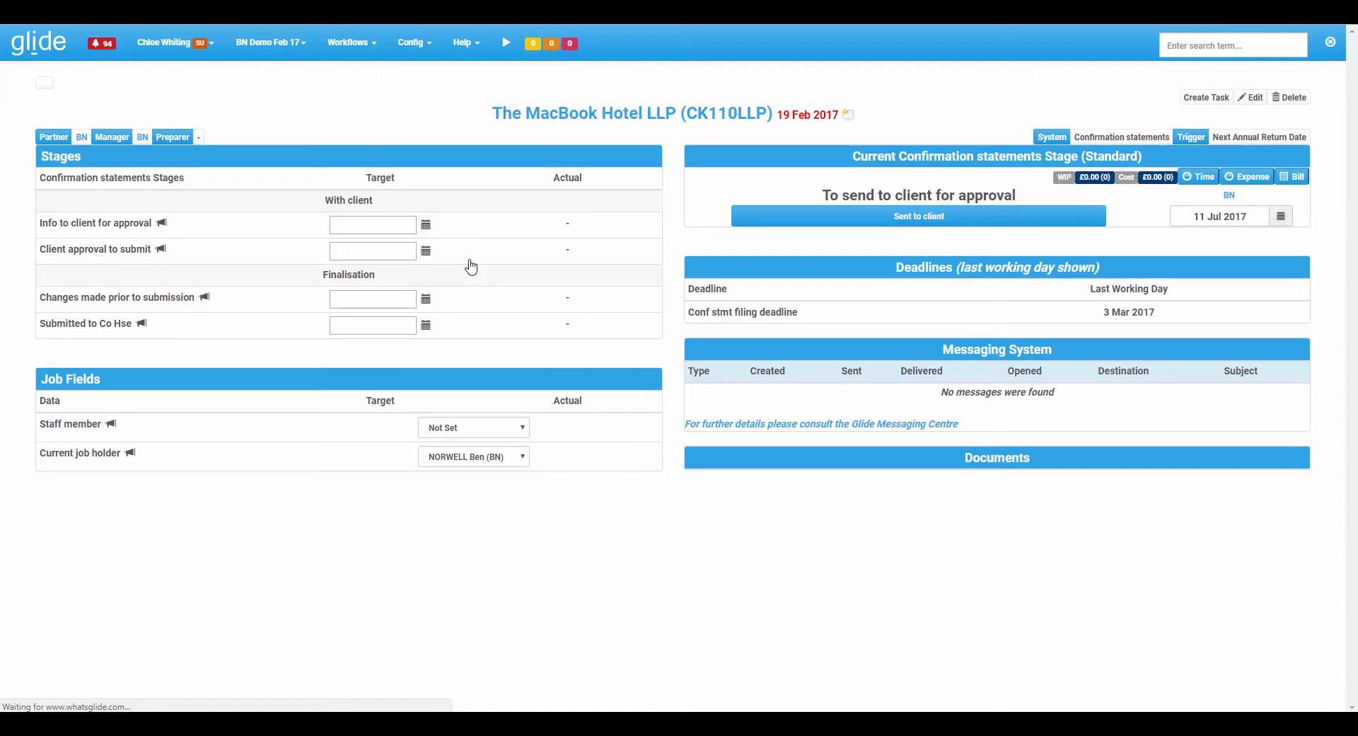
left_click(36, 52)
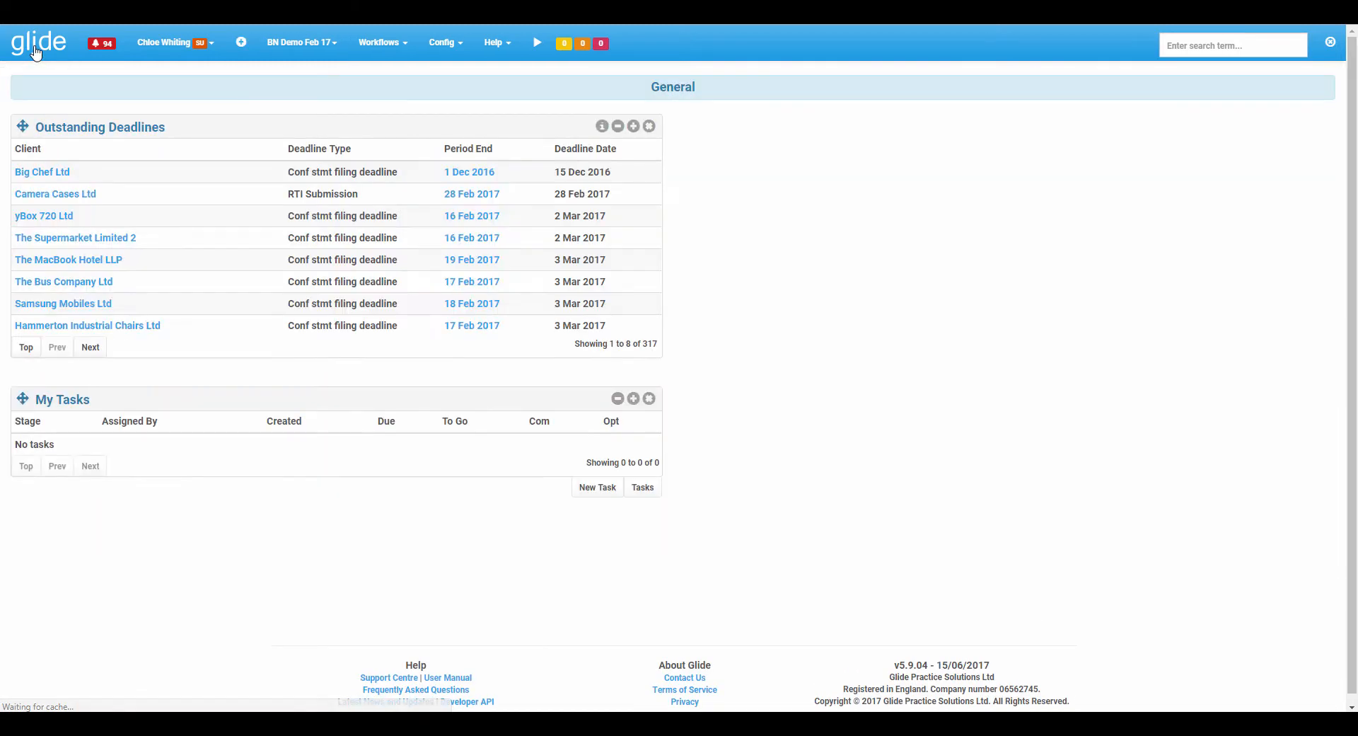
left_click(77, 239)
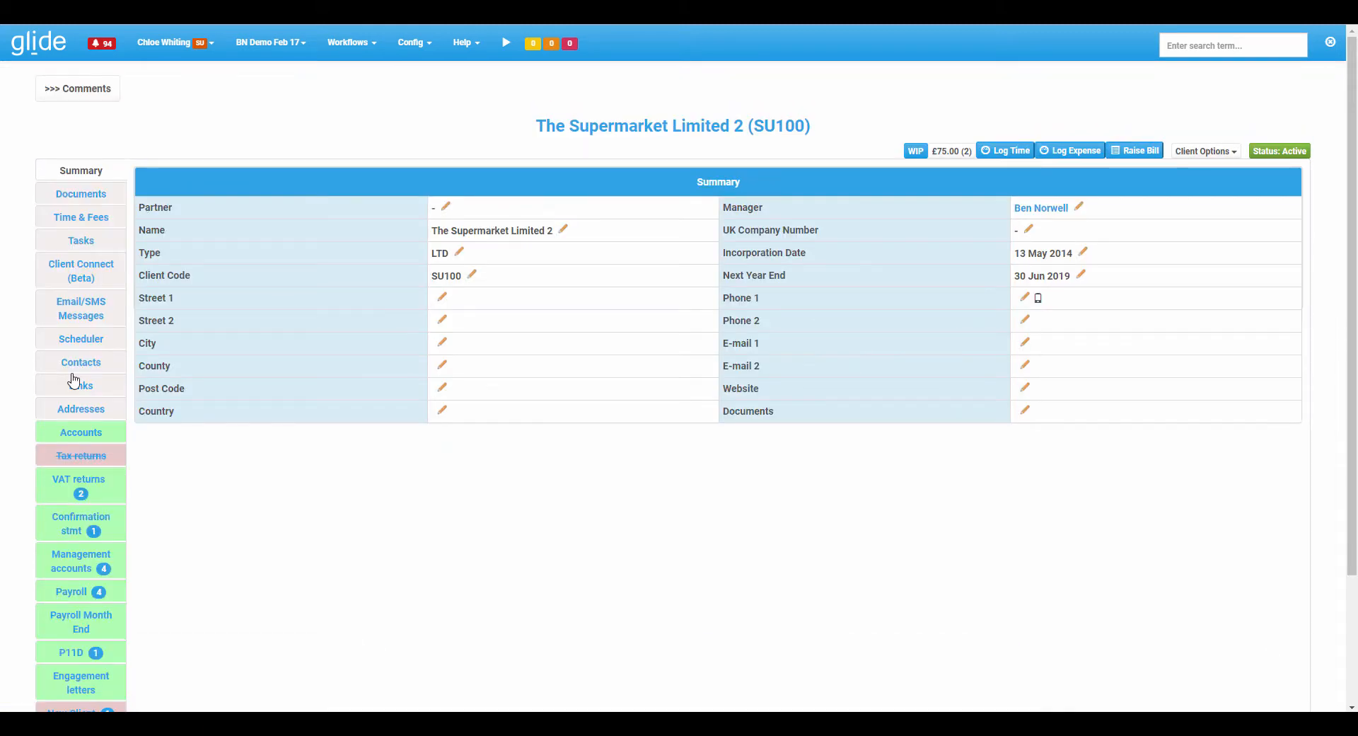
left_click(75, 488)
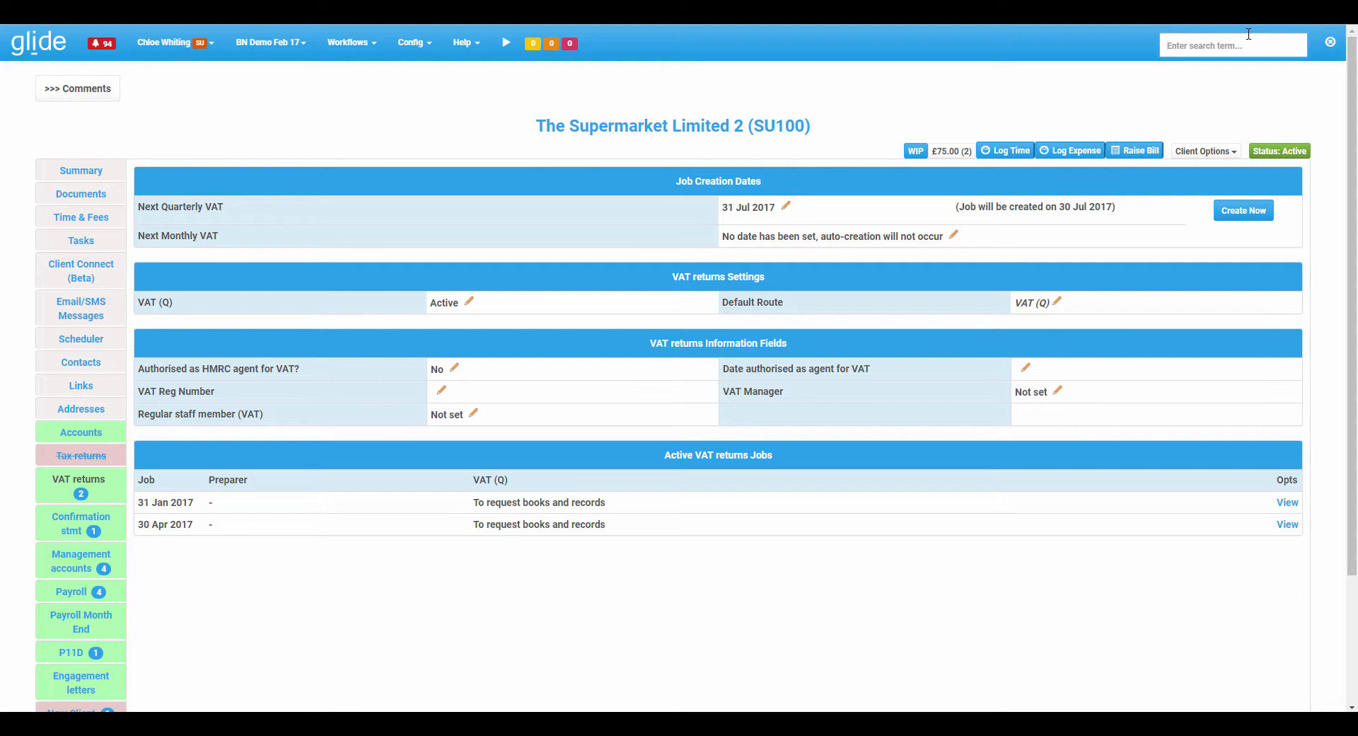
Search for icesealer, open the Icesealer Ltd Accounts & CT job and mark books and records requested.
type("icesealer")
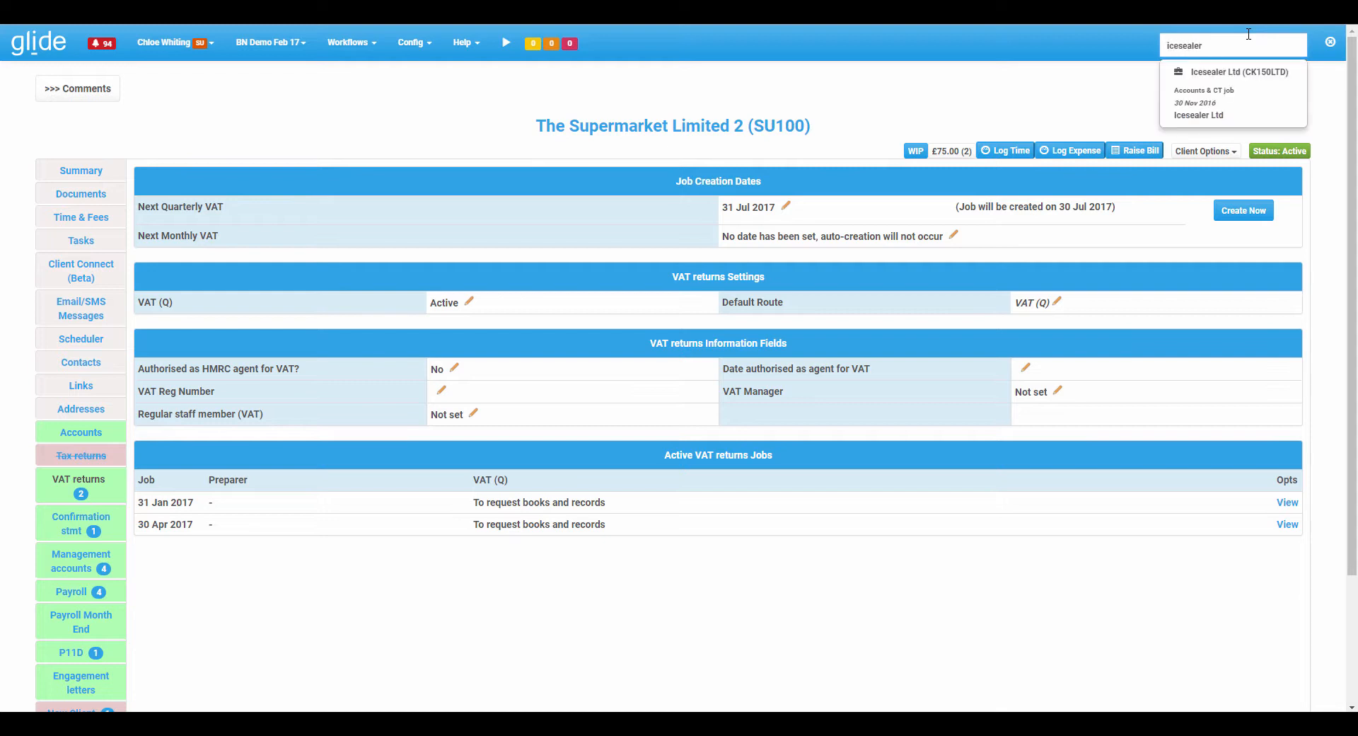
key("Down")
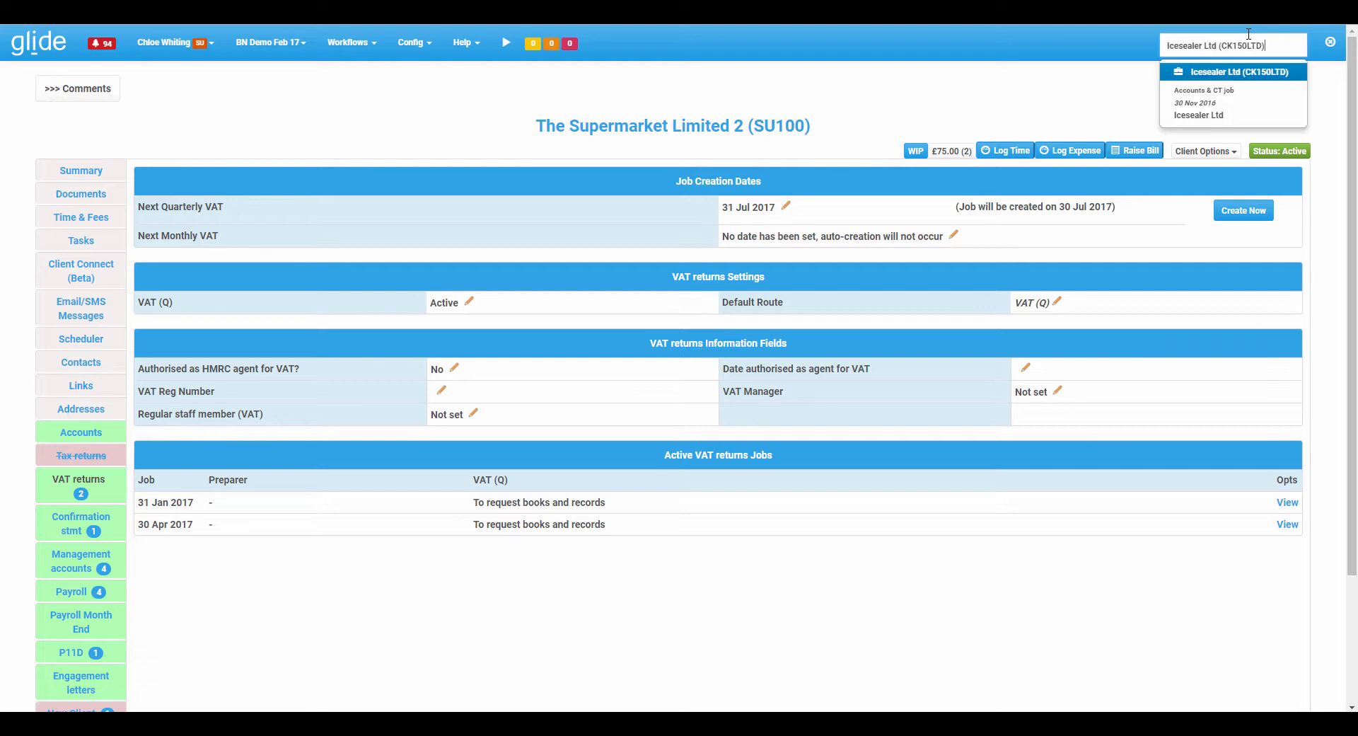
key("Down")
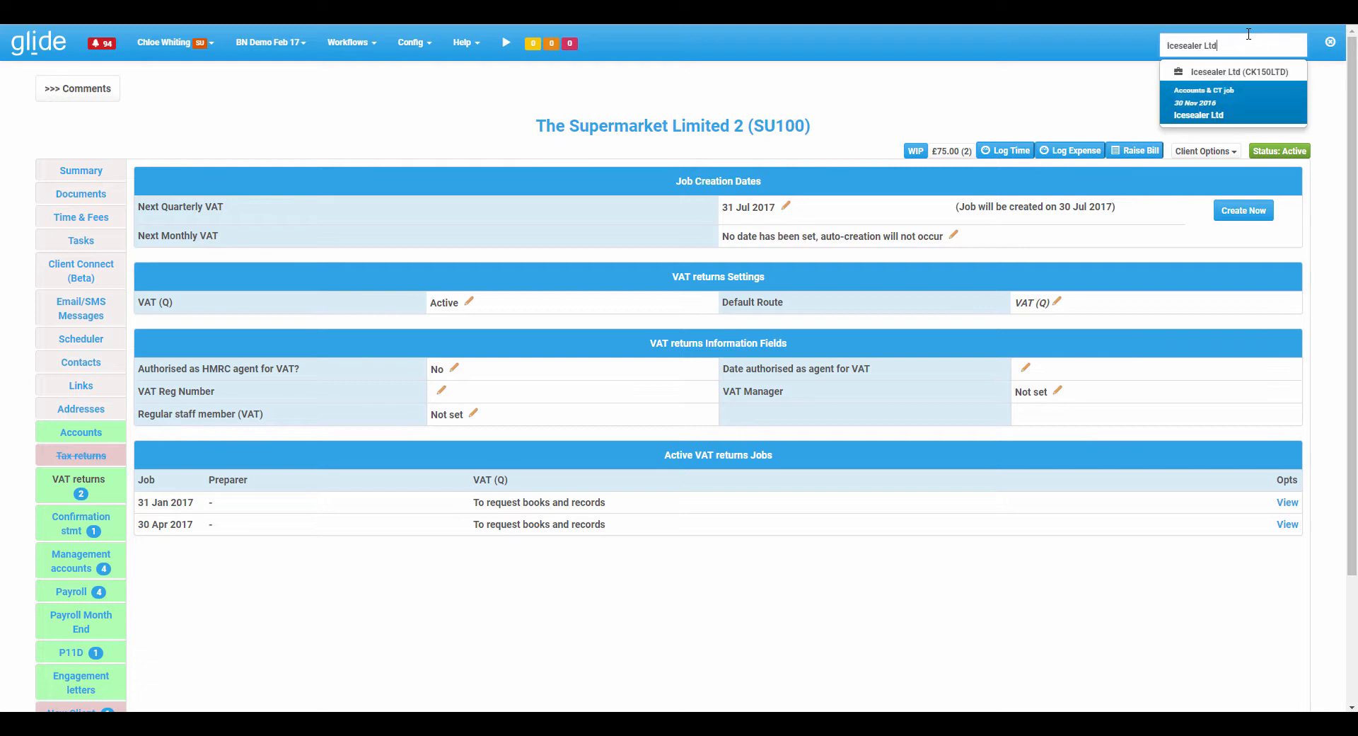
key("Return")
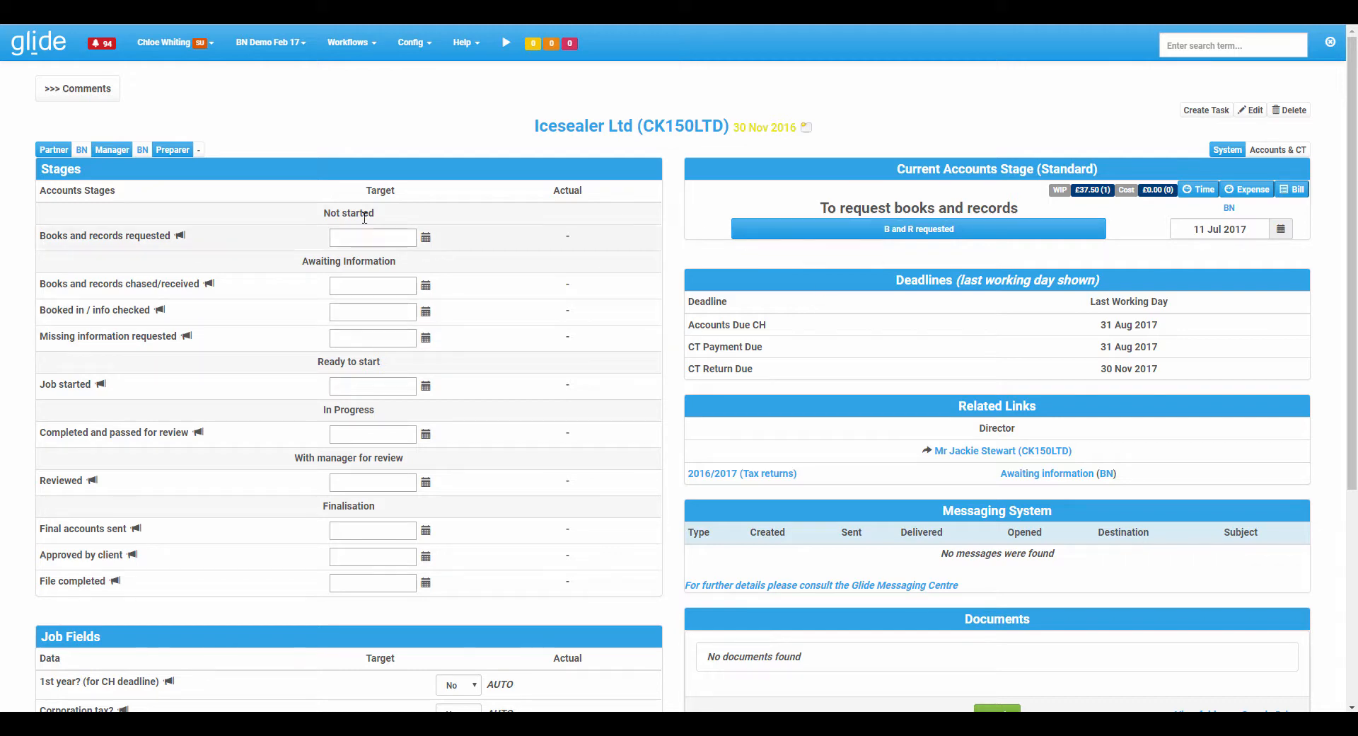
scroll(230, 508, "down", 5)
scroll(226, 493, "up", 5)
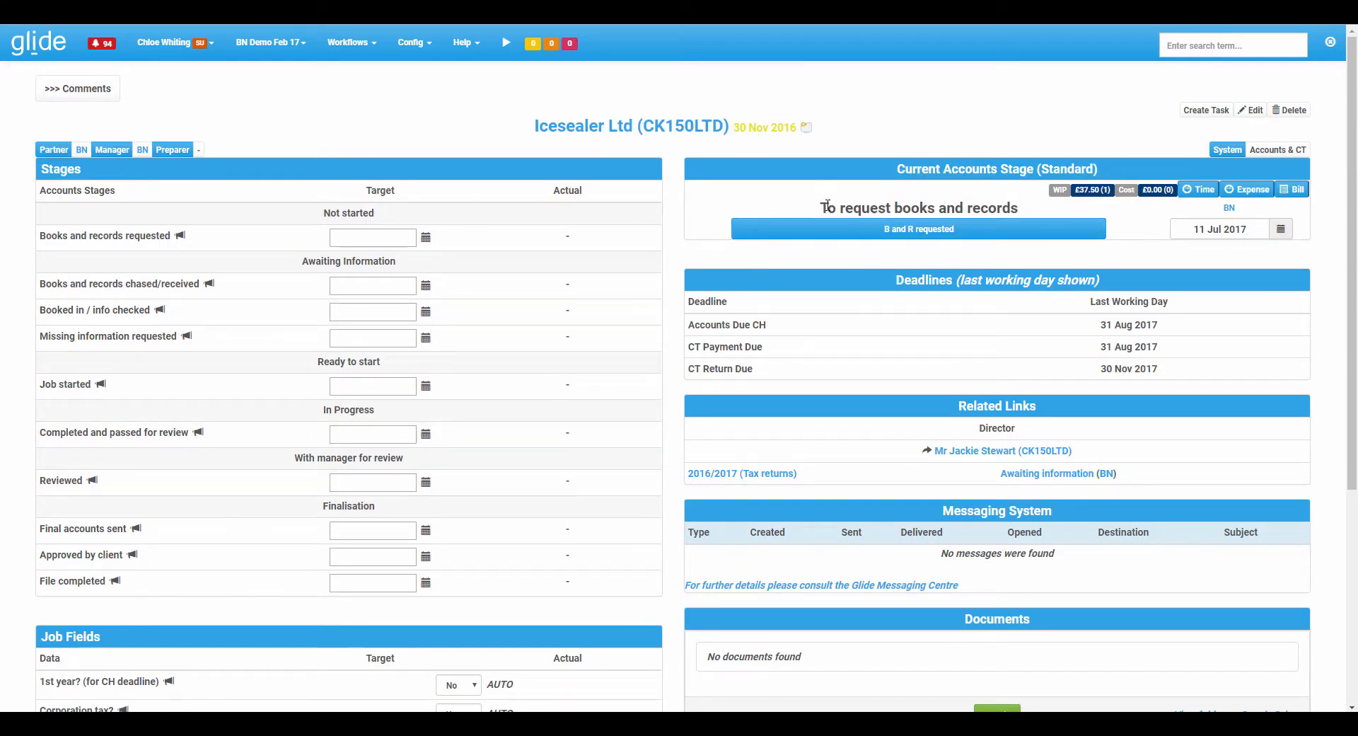
left_click_drag(827, 206, 1021, 199)
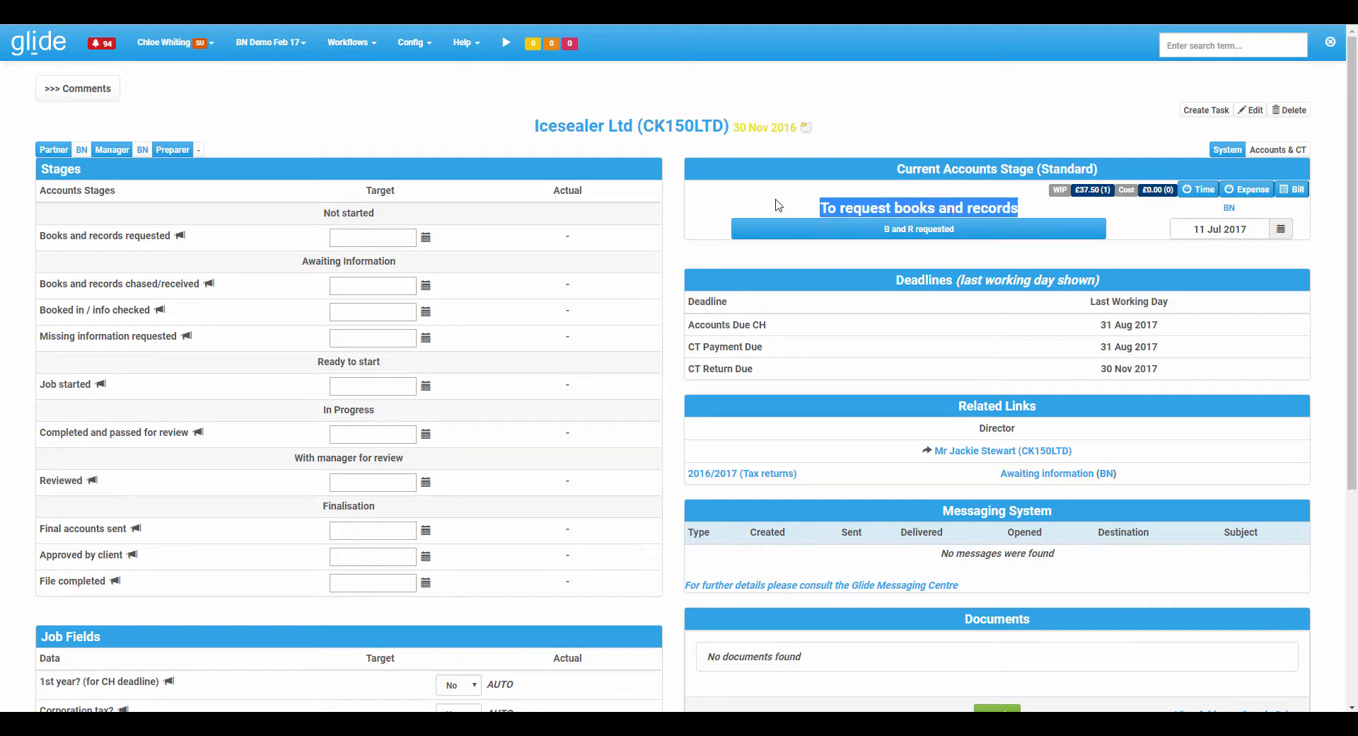
left_click(779, 205)
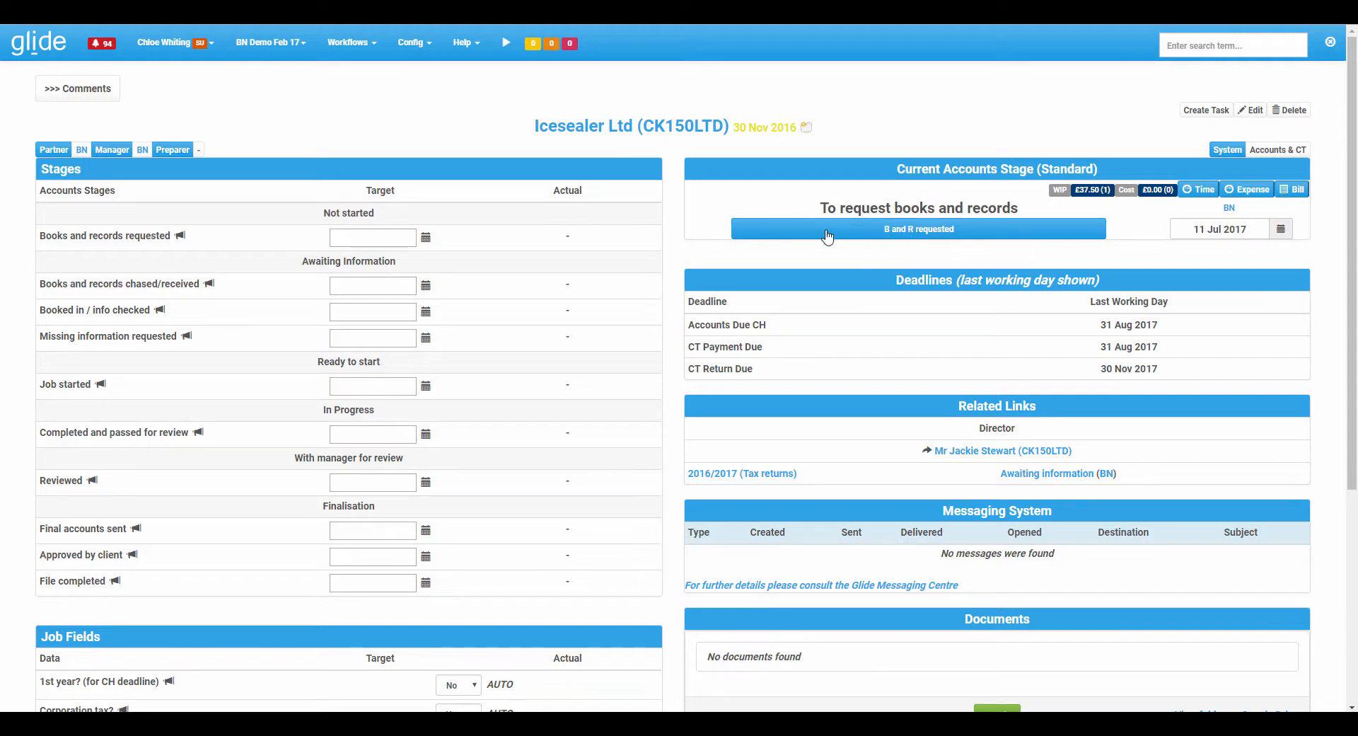
left_click(912, 229)
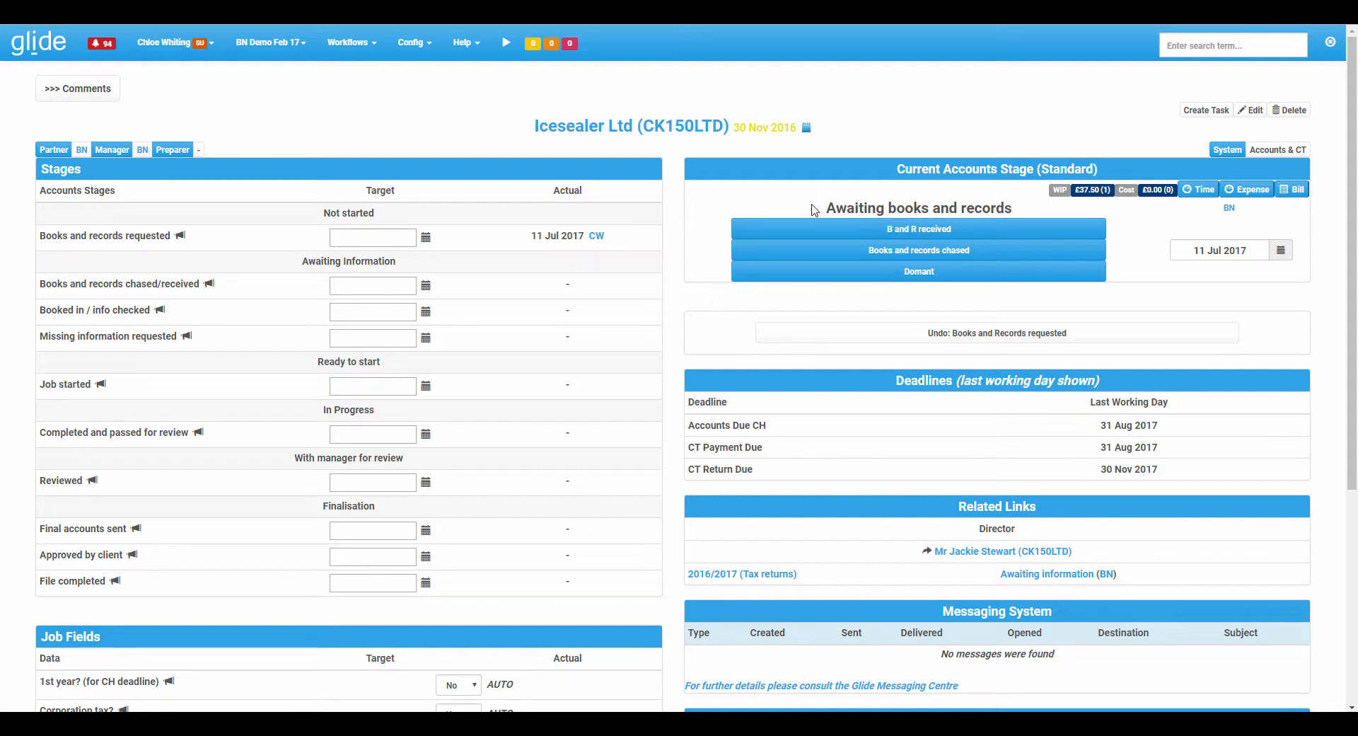
Advance the Icesealer job by marking books and records received and all information received.
left_click_drag(827, 209, 1039, 201)
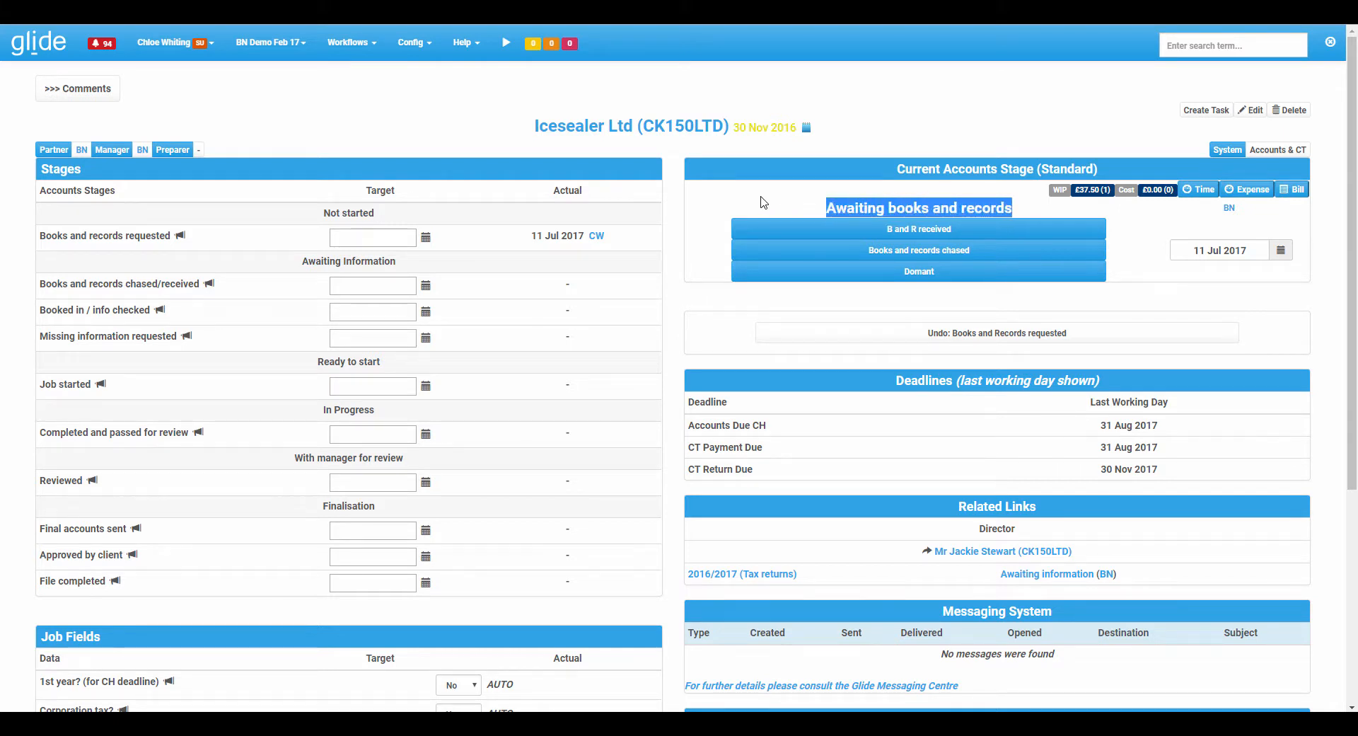
left_click(759, 203)
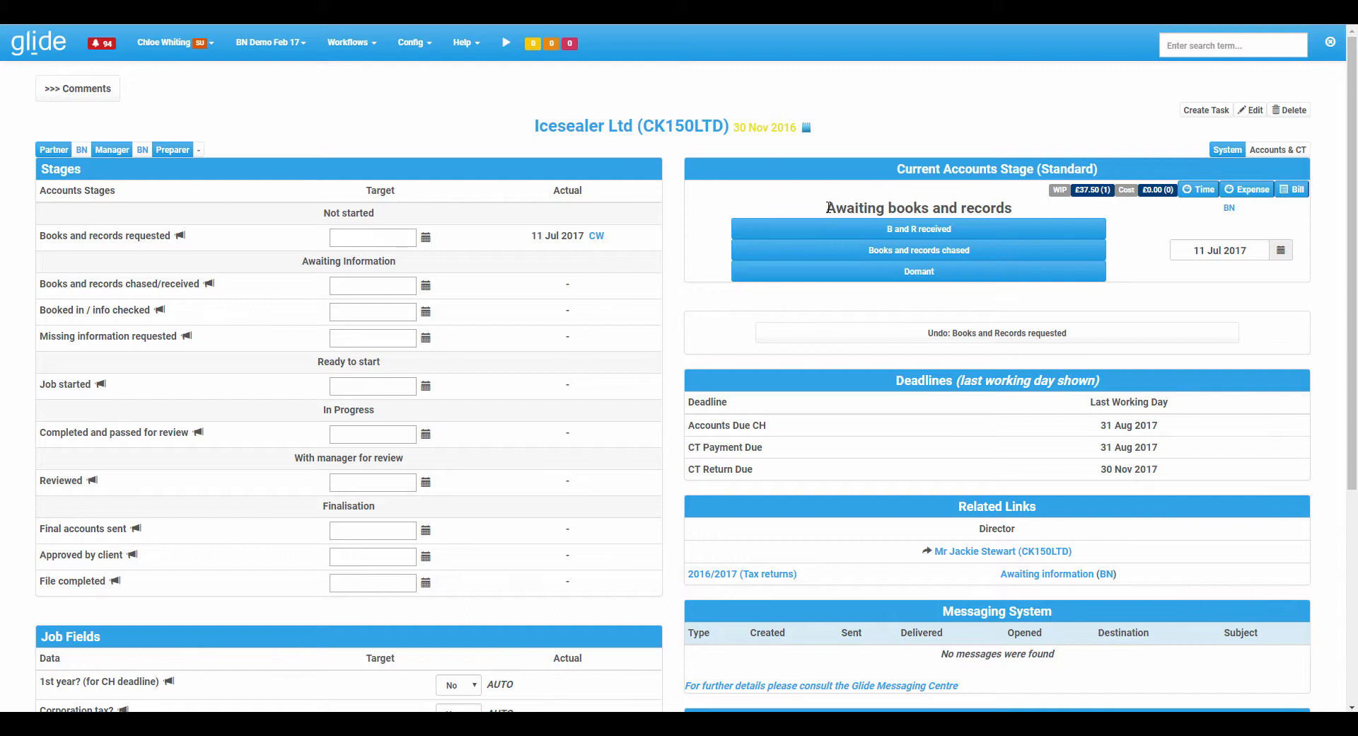
left_click_drag(826, 206, 1026, 199)
left_click(815, 208)
left_click(945, 232)
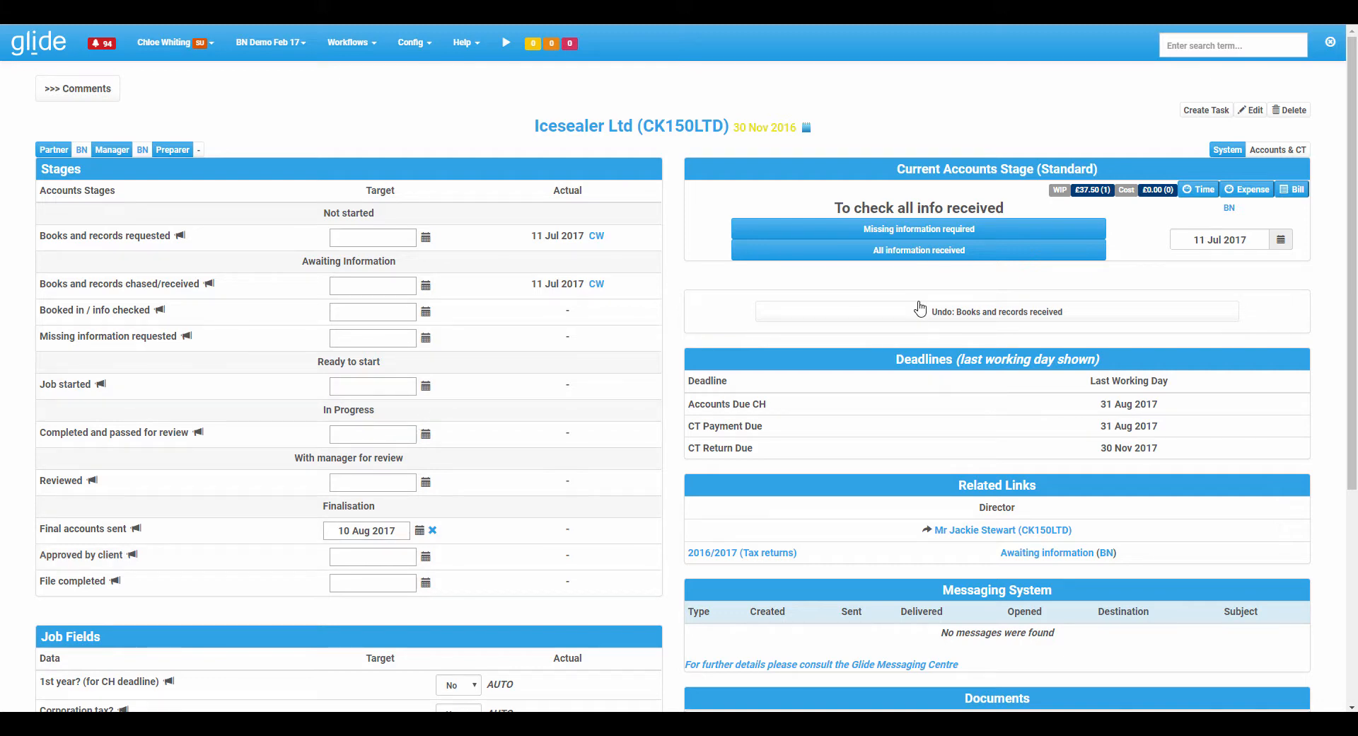
left_click(931, 253)
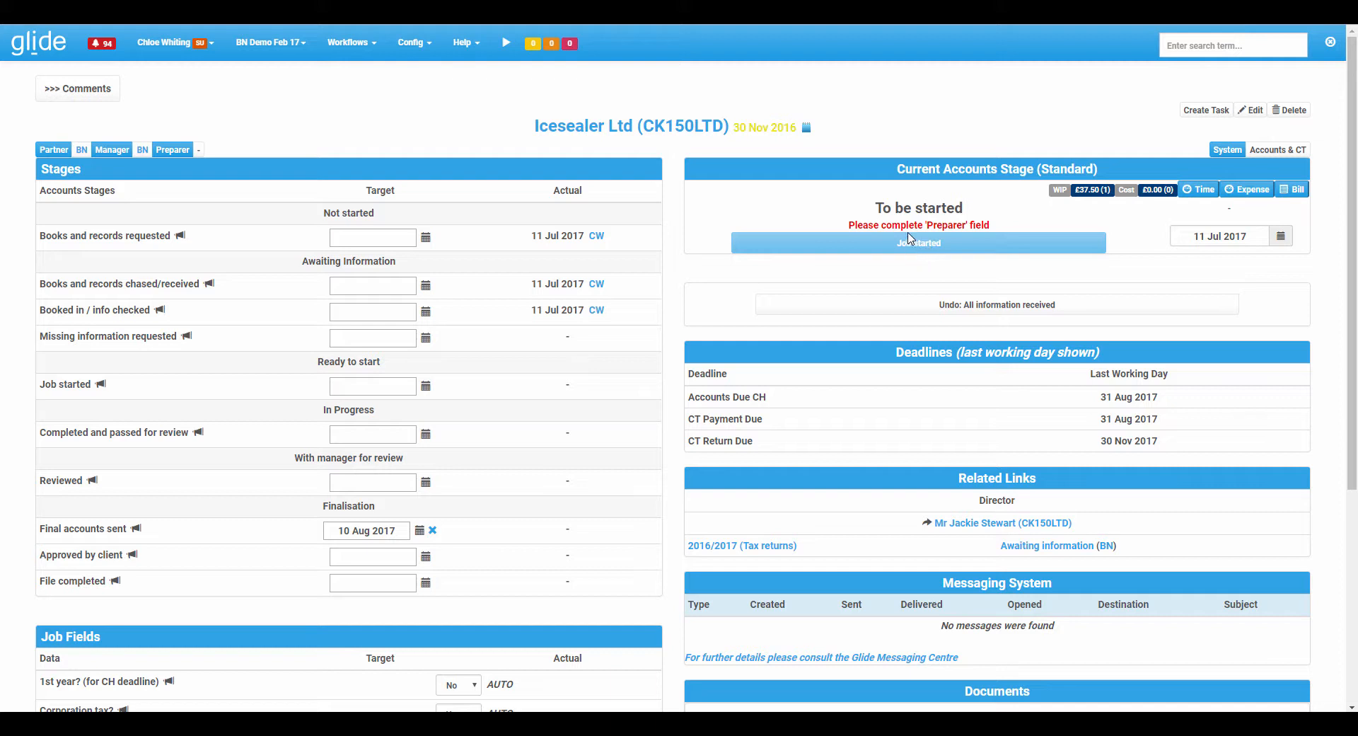
left_click_drag(864, 225, 991, 225)
left_click(827, 229)
double_click(968, 225)
scroll(475, 133, "down", 5)
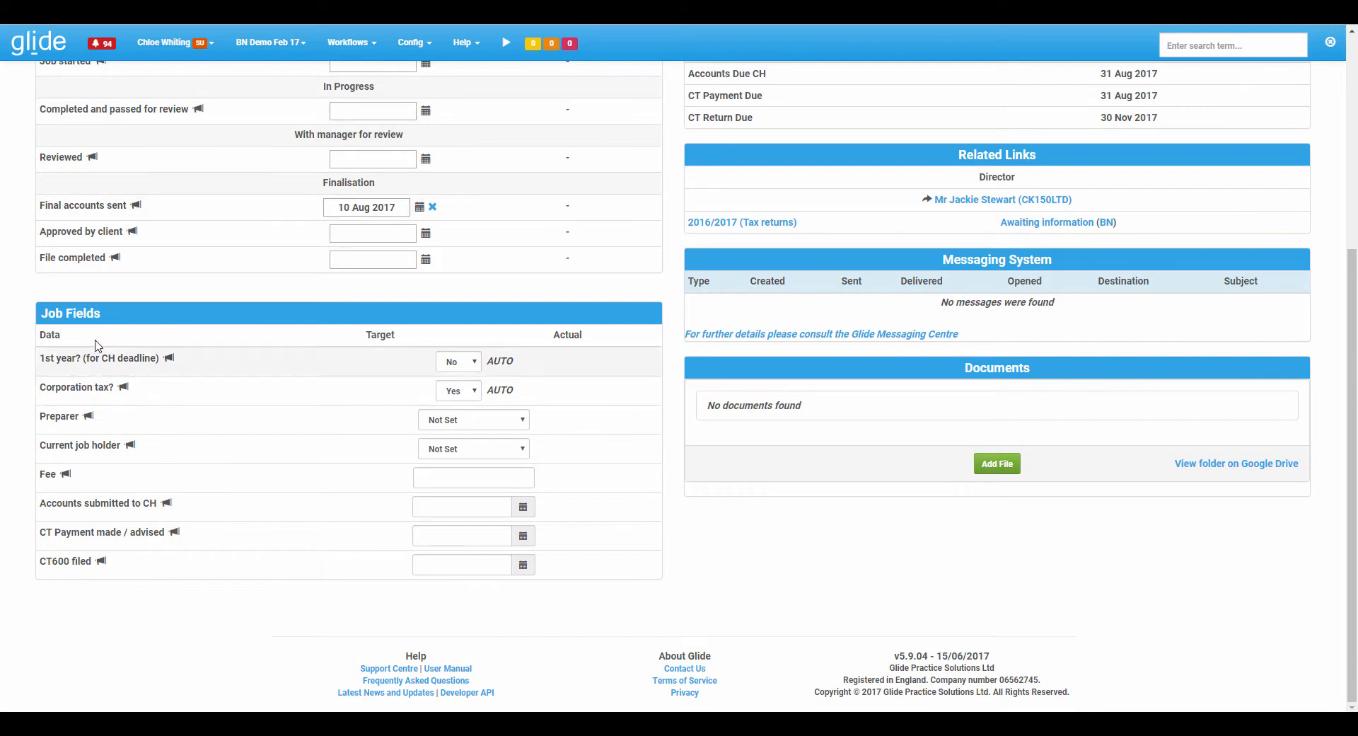
left_click(486, 422)
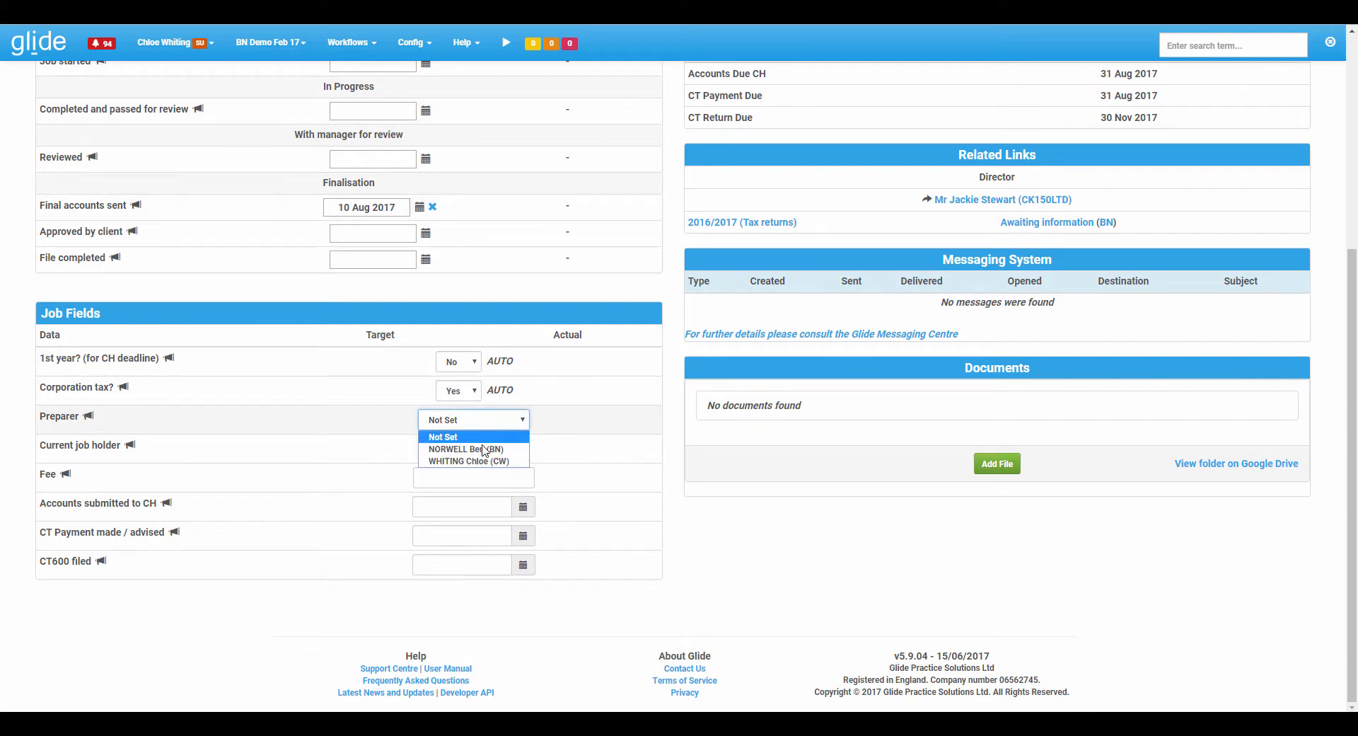
left_click(487, 450)
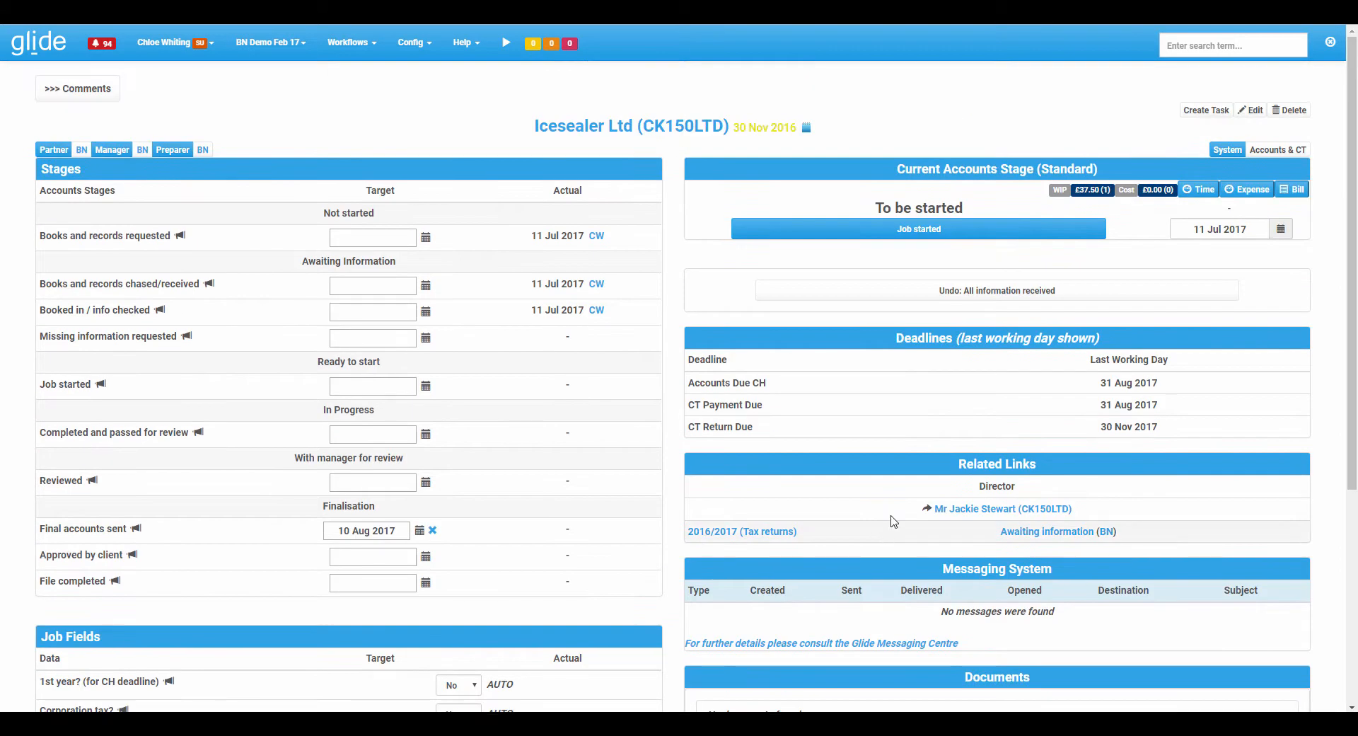
Advance the job through Job started, Passed for review, Reviewed - ok to send finals, Accounts sent and client approval.
left_click(922, 236)
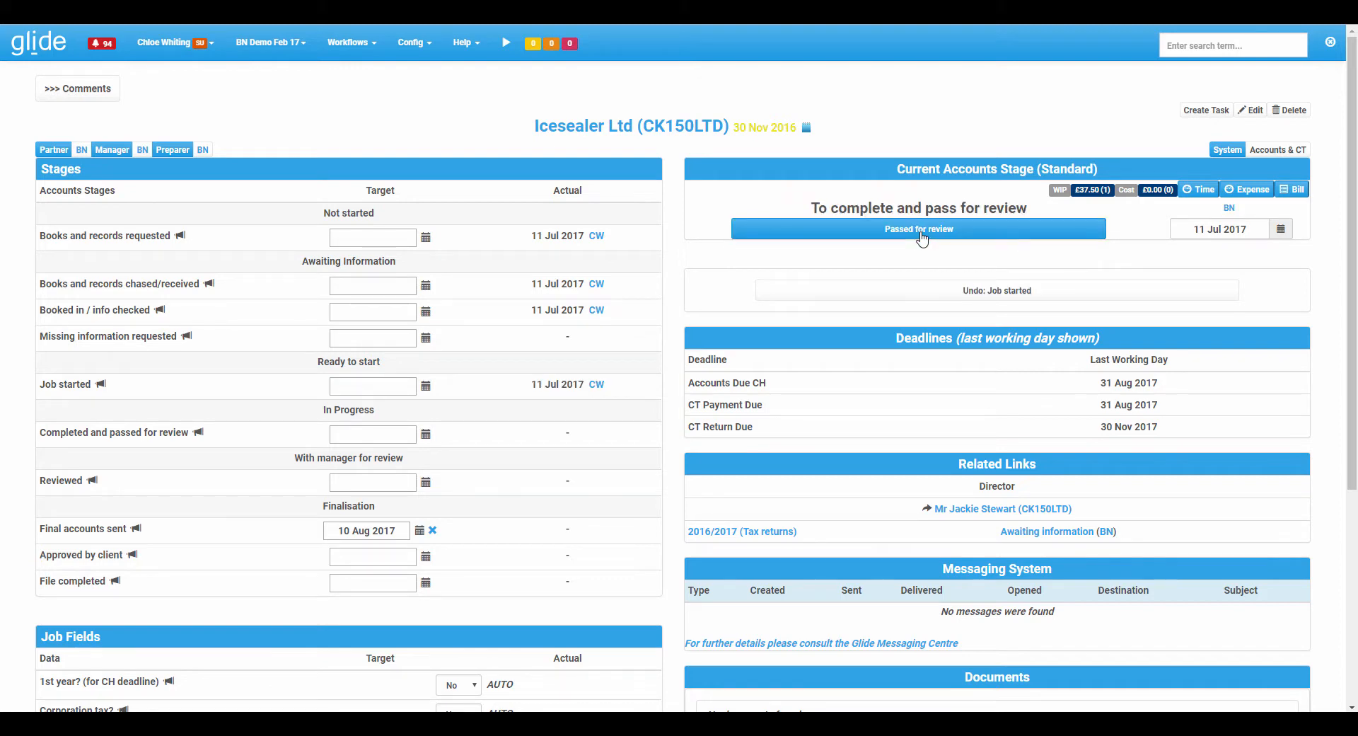
left_click(922, 233)
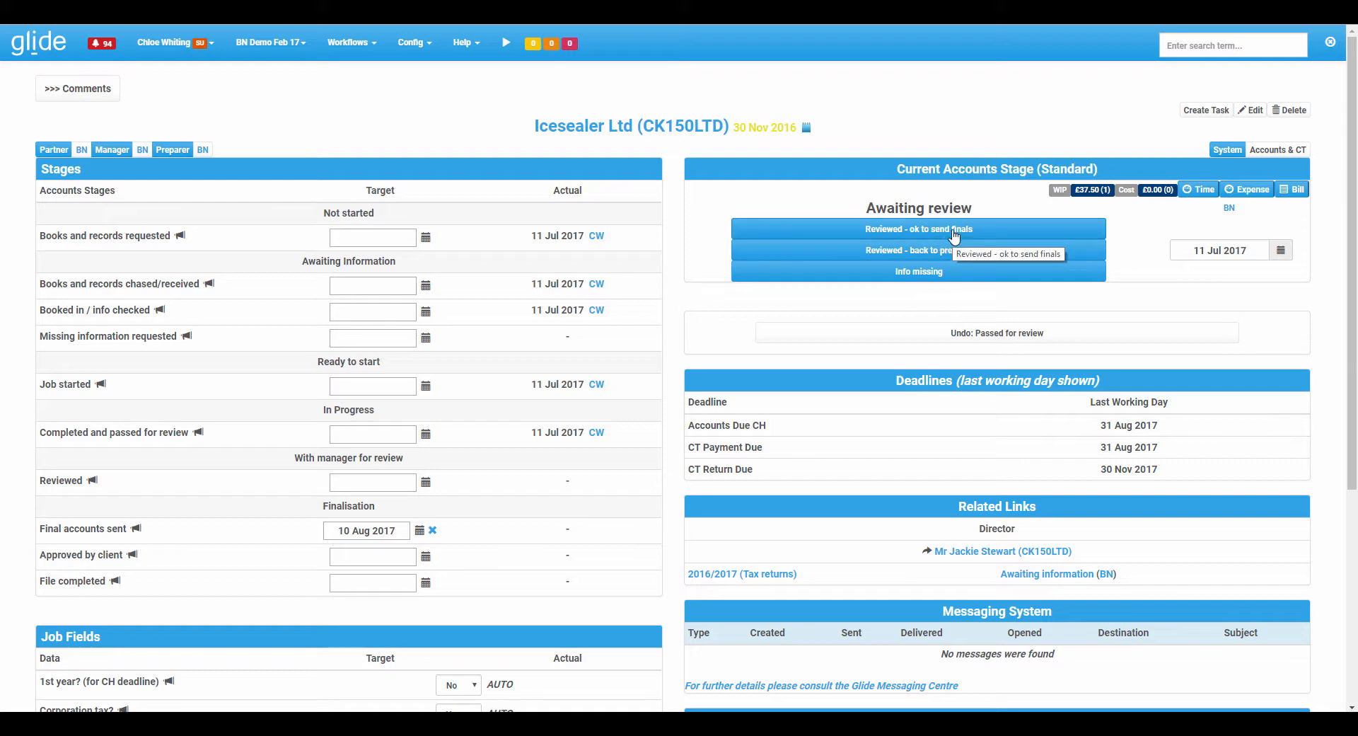
left_click(954, 235)
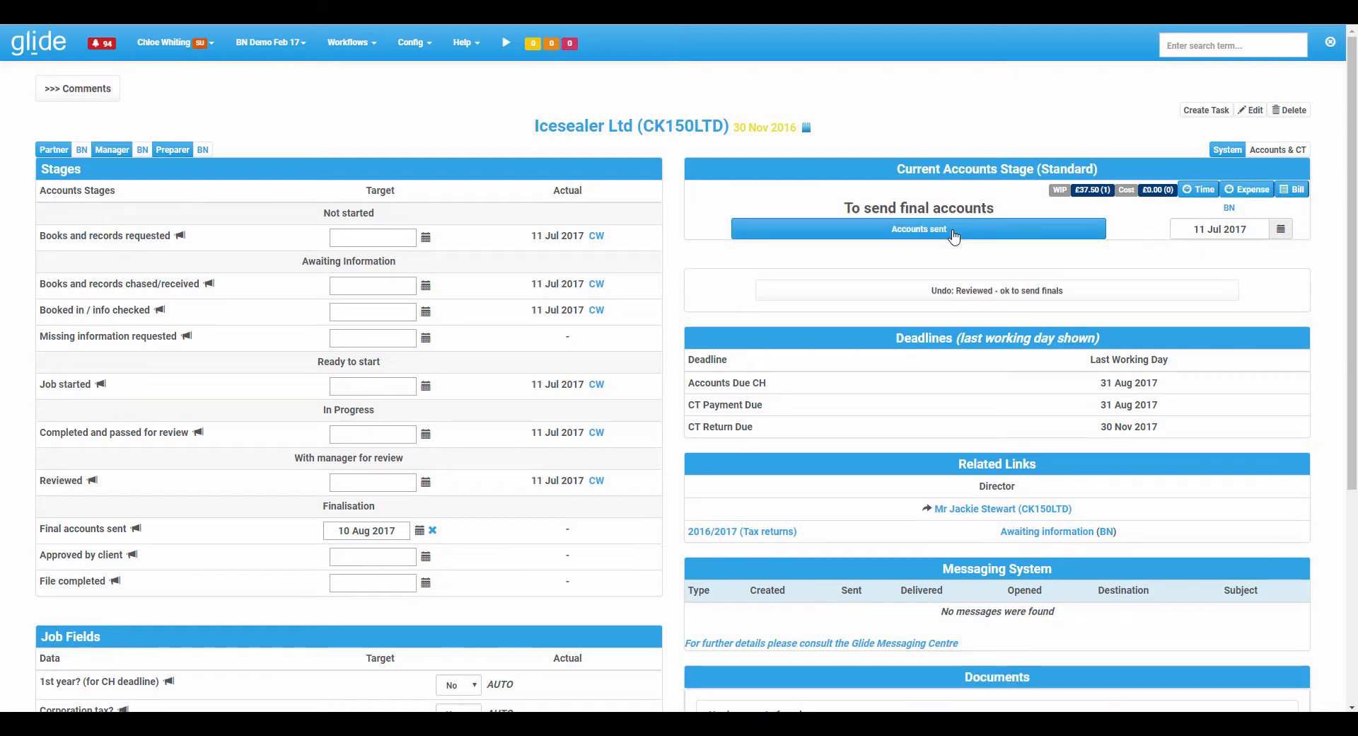
left_click(954, 235)
left_click(954, 236)
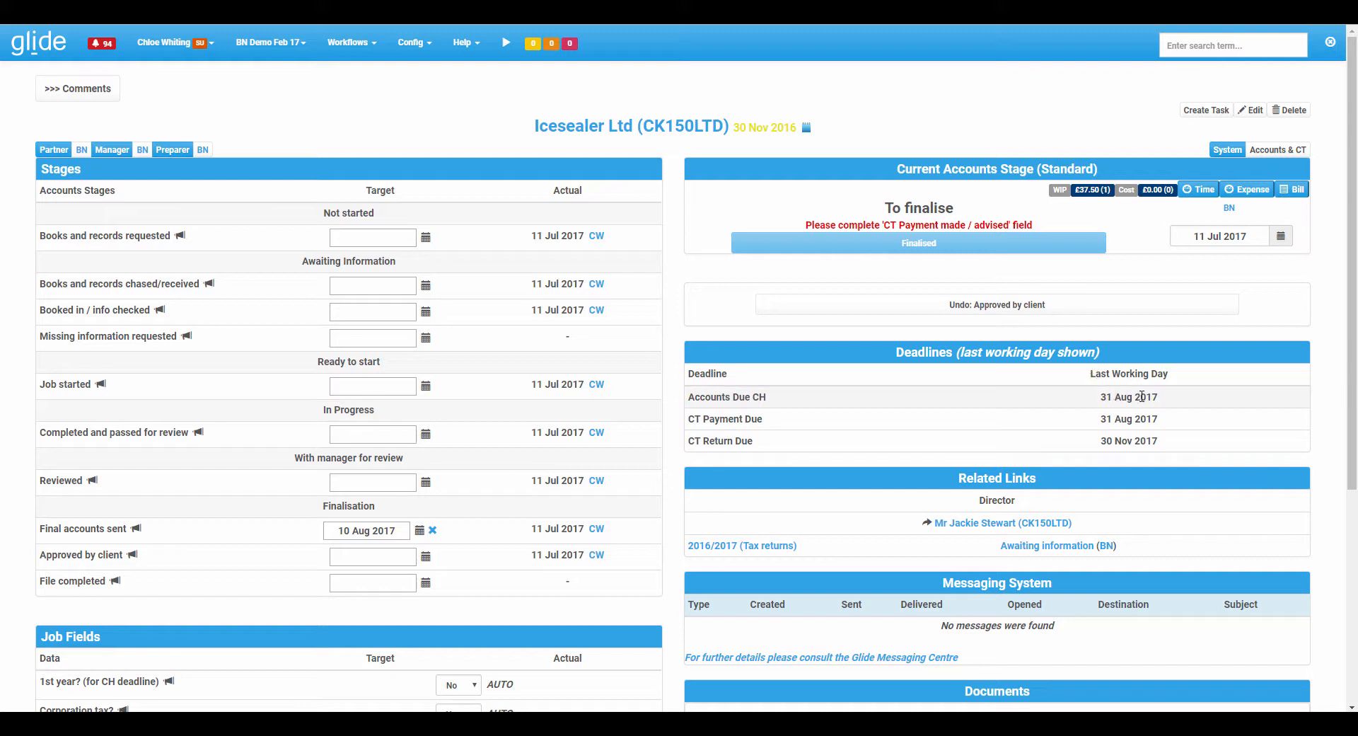
Set the Accounts submitted to CH job field to 18 Jul 2017.
left_click_drag(1101, 397, 1121, 397)
left_click(1068, 407)
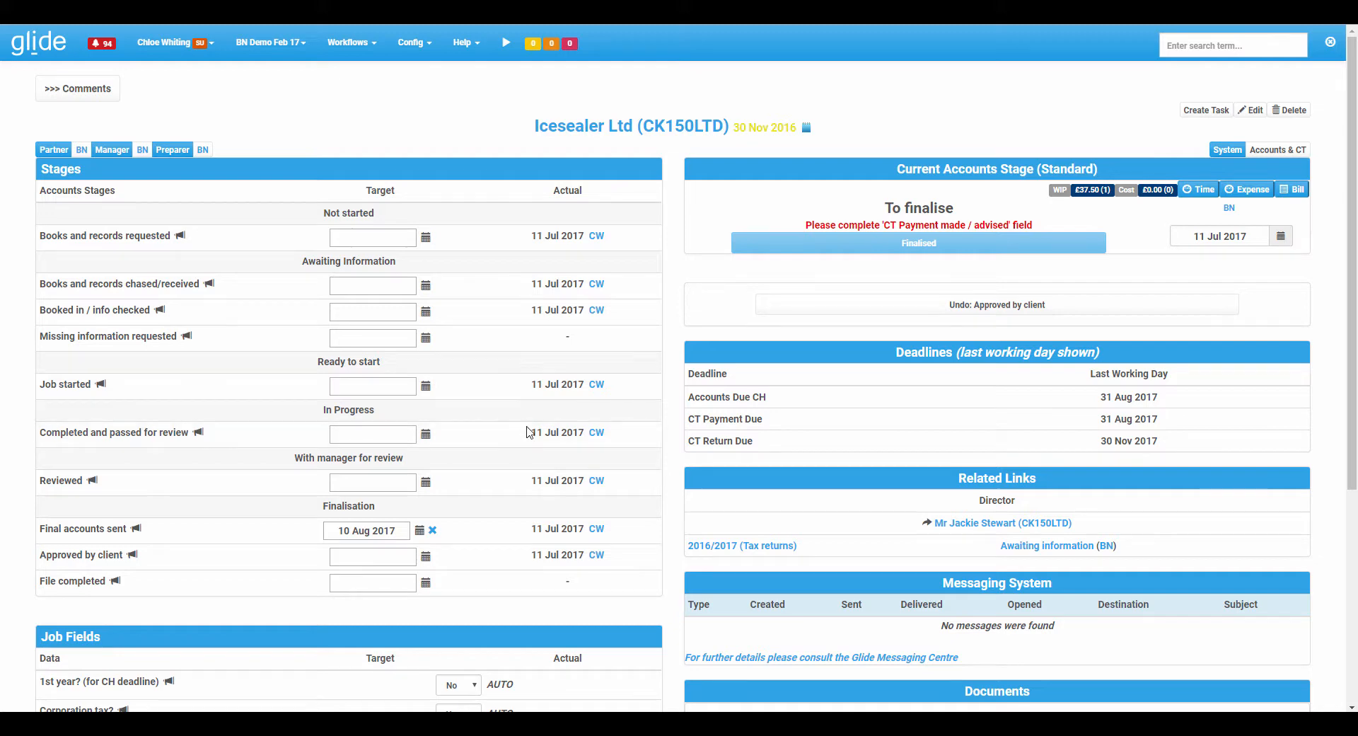
scroll(536, 436, "down", 2)
scroll(536, 436, "down", 2)
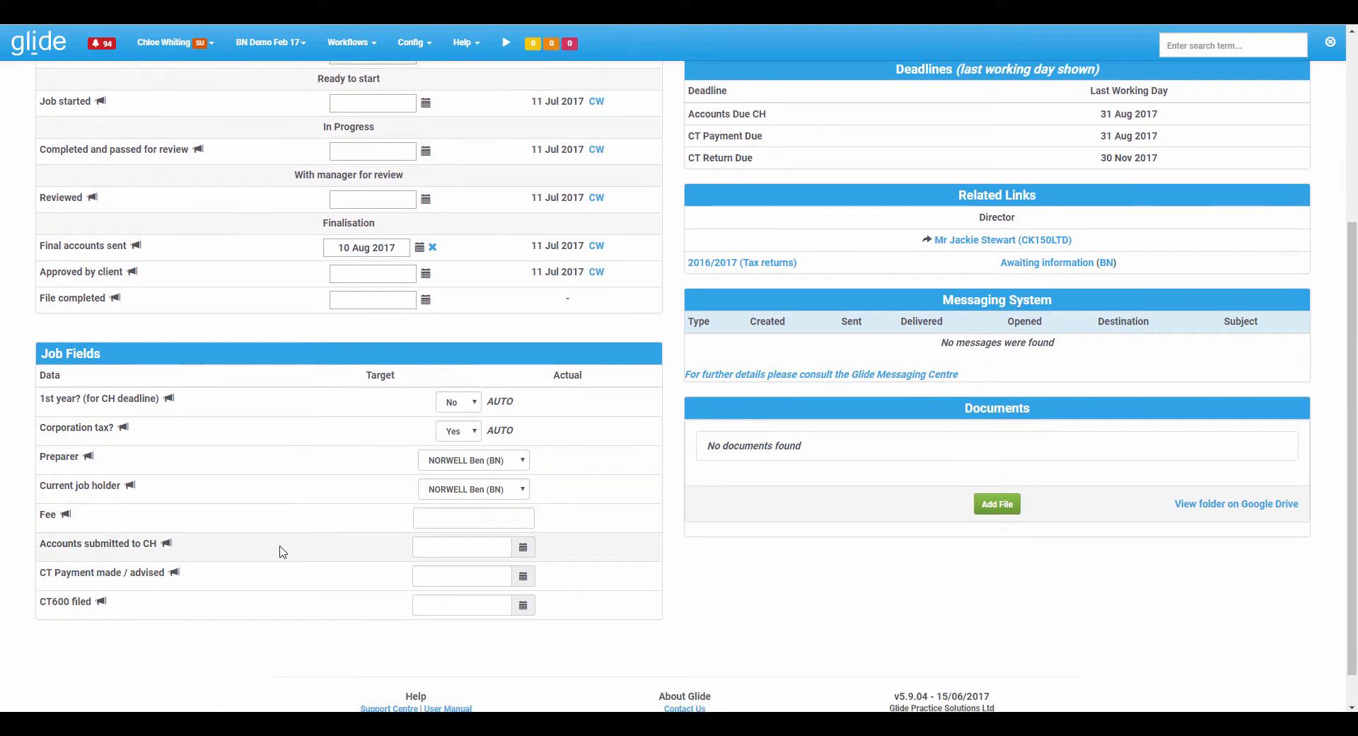
left_click(524, 548)
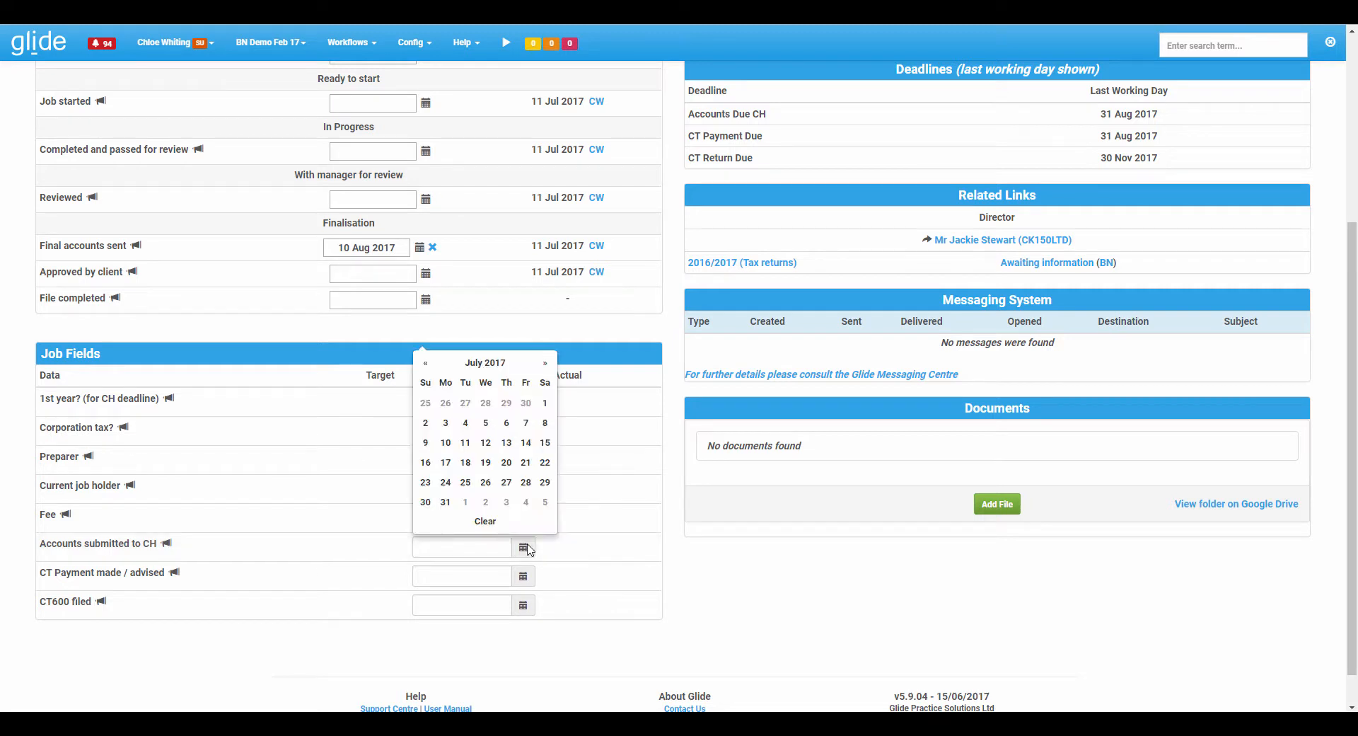
left_click(466, 464)
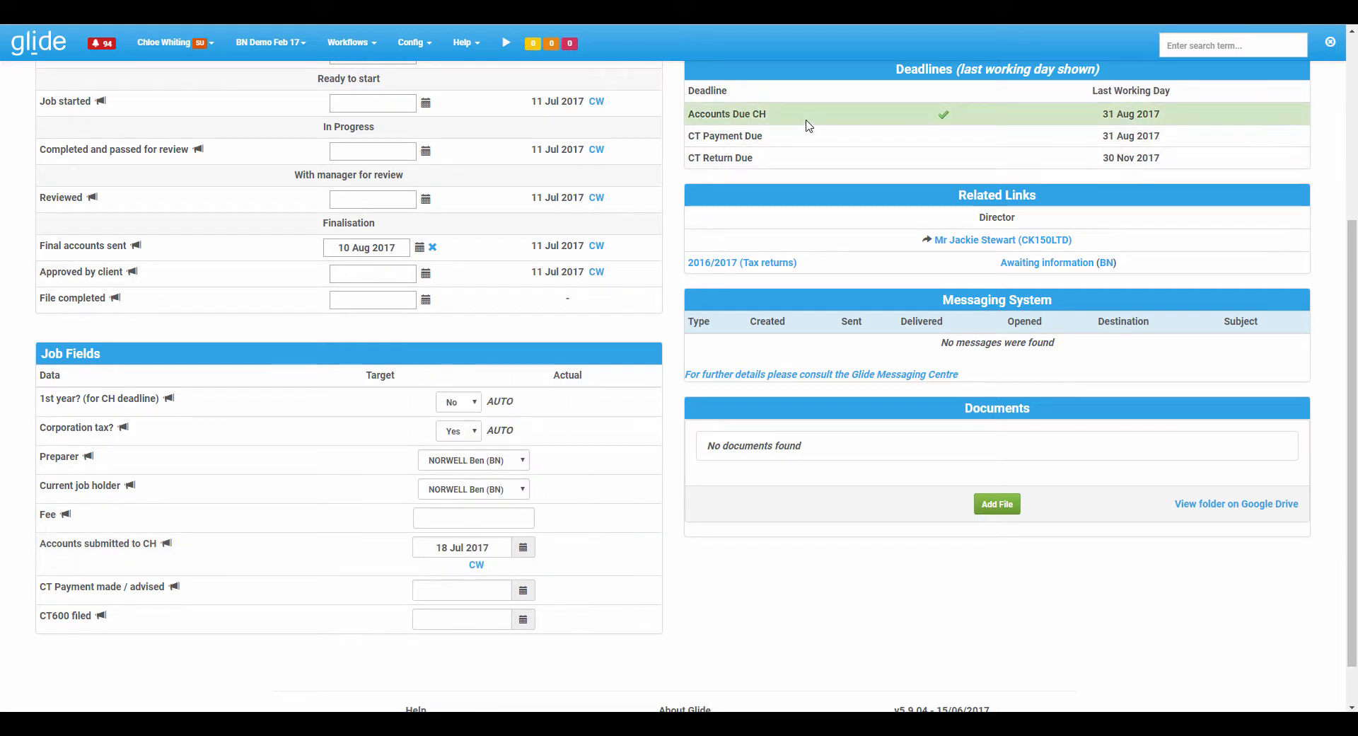
Set the CT Payment made / advised date to 19 Jul 2017 and the CT600 filed date to 12 Jul 2017.
left_click(531, 591)
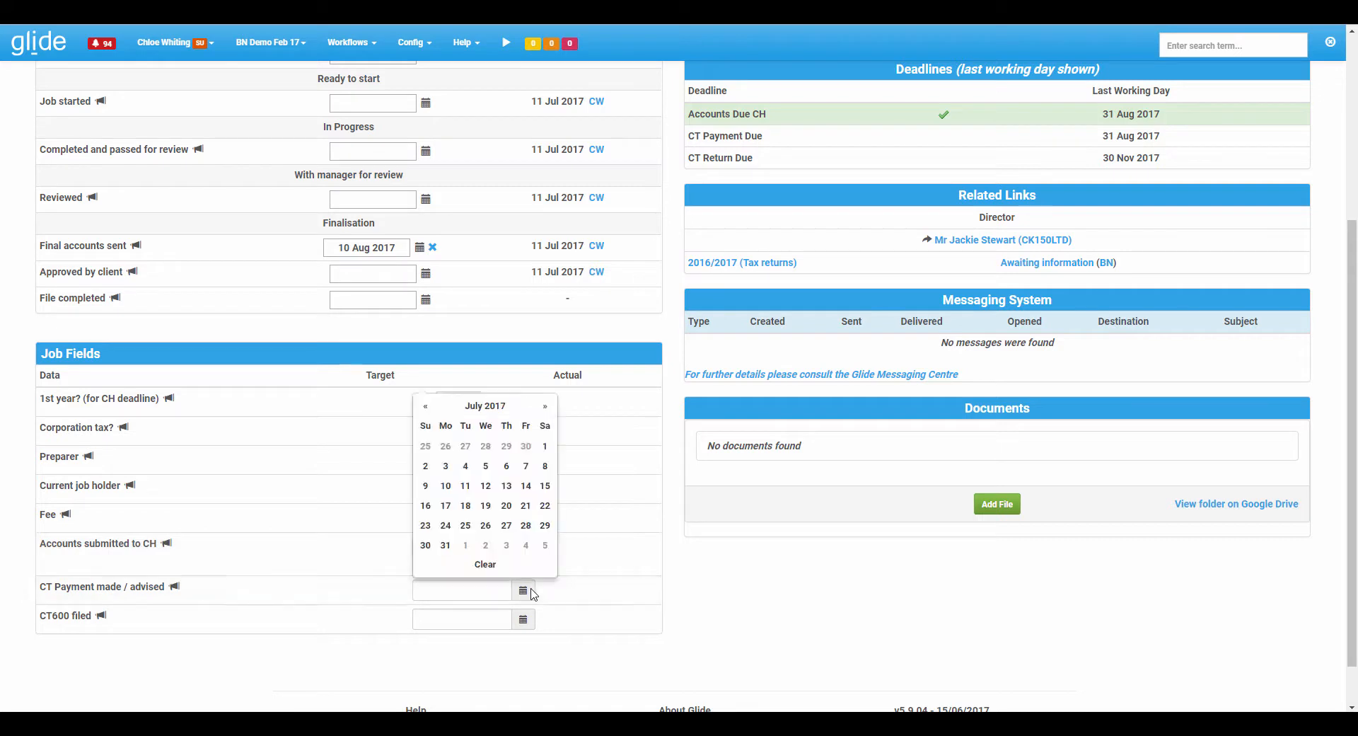
left_click(486, 506)
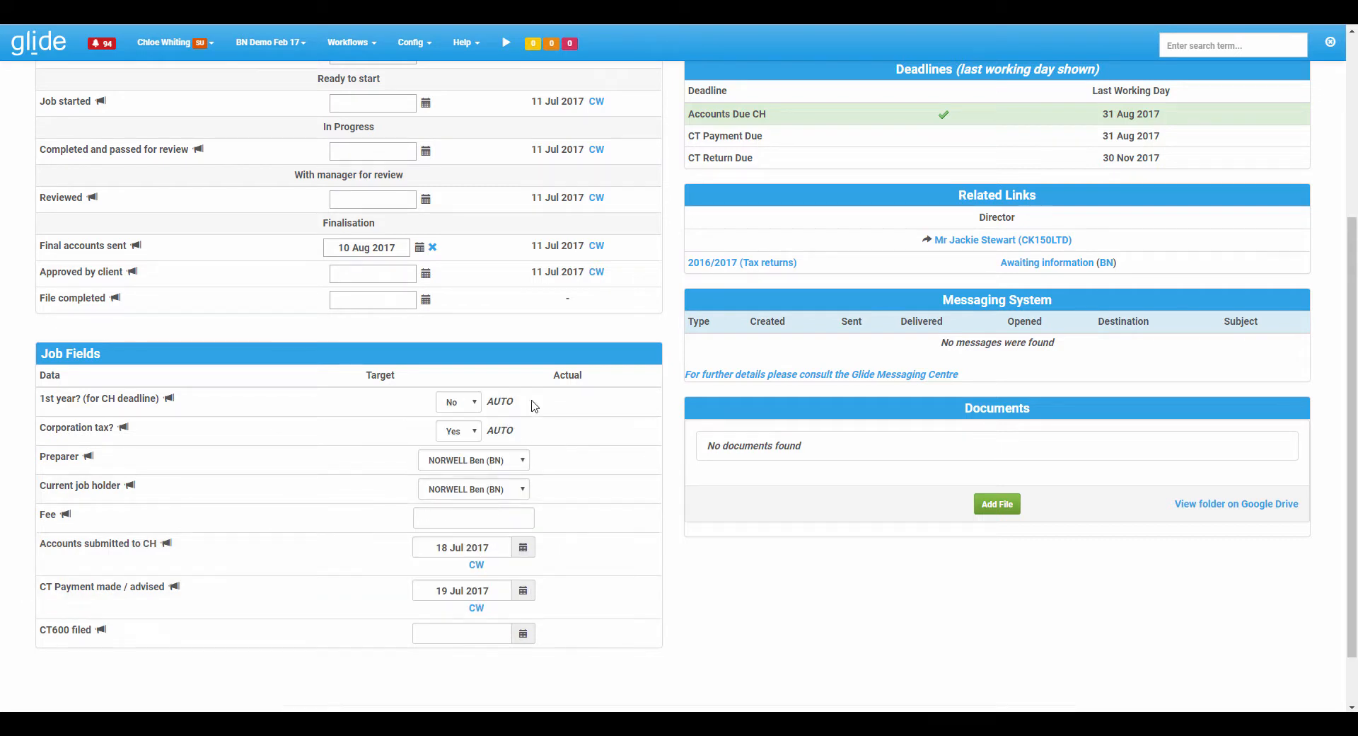
left_click(523, 633)
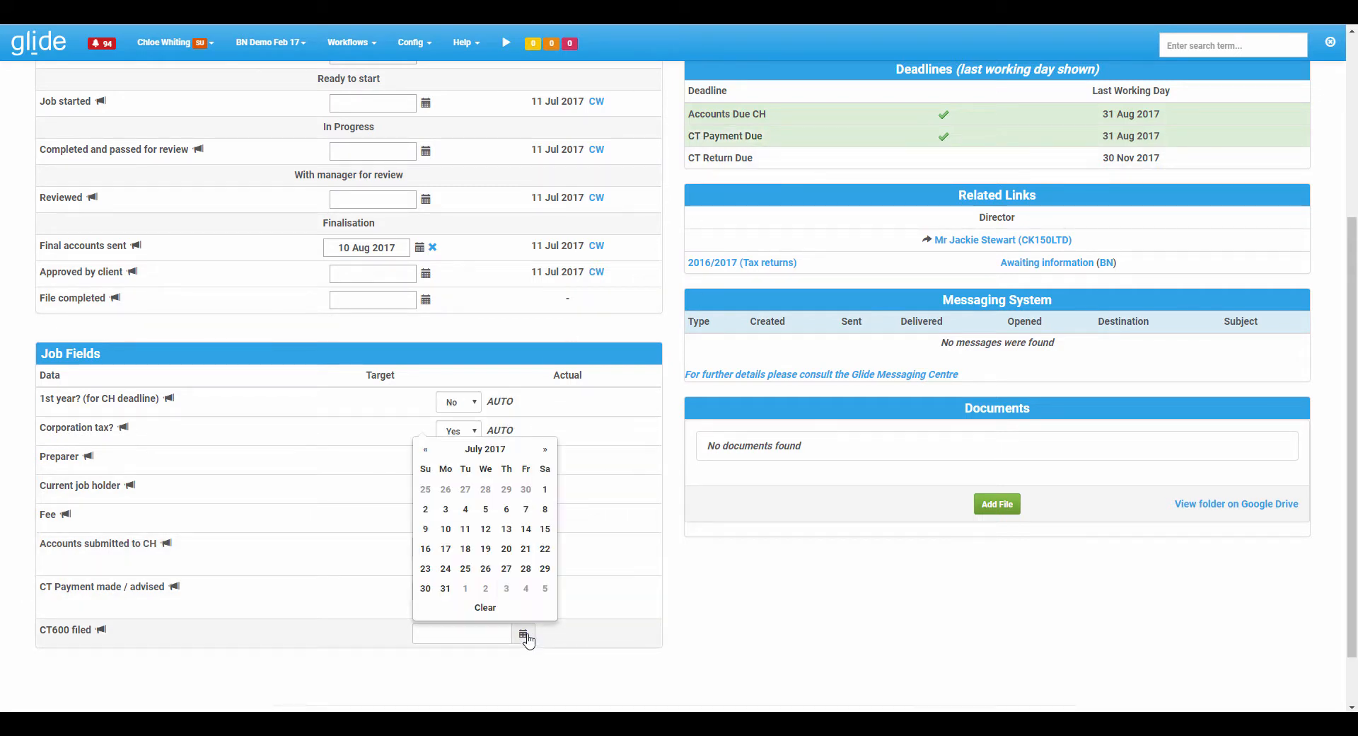
left_click(487, 527)
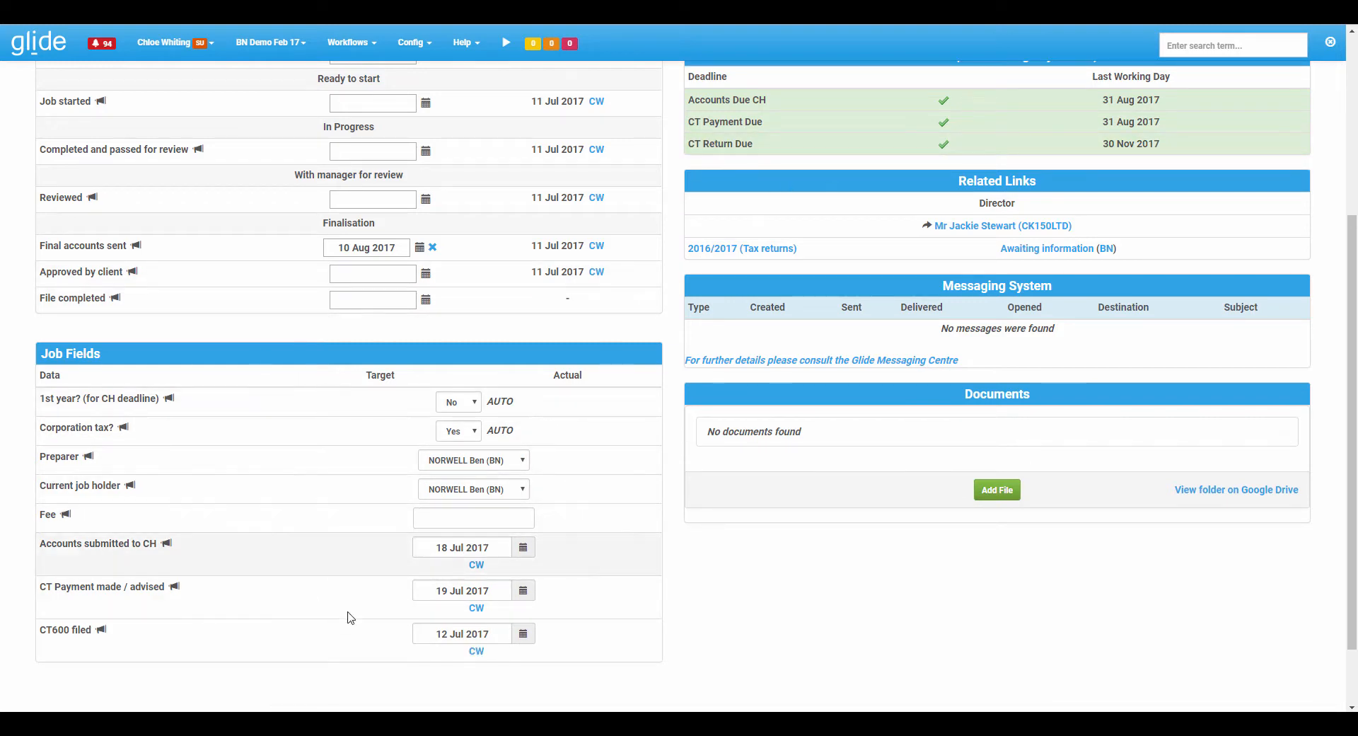
Mark the Icesealer Accounts & CT job as finalised.
scroll(485, 515, "up", 1)
scroll(485, 515, "up", 3)
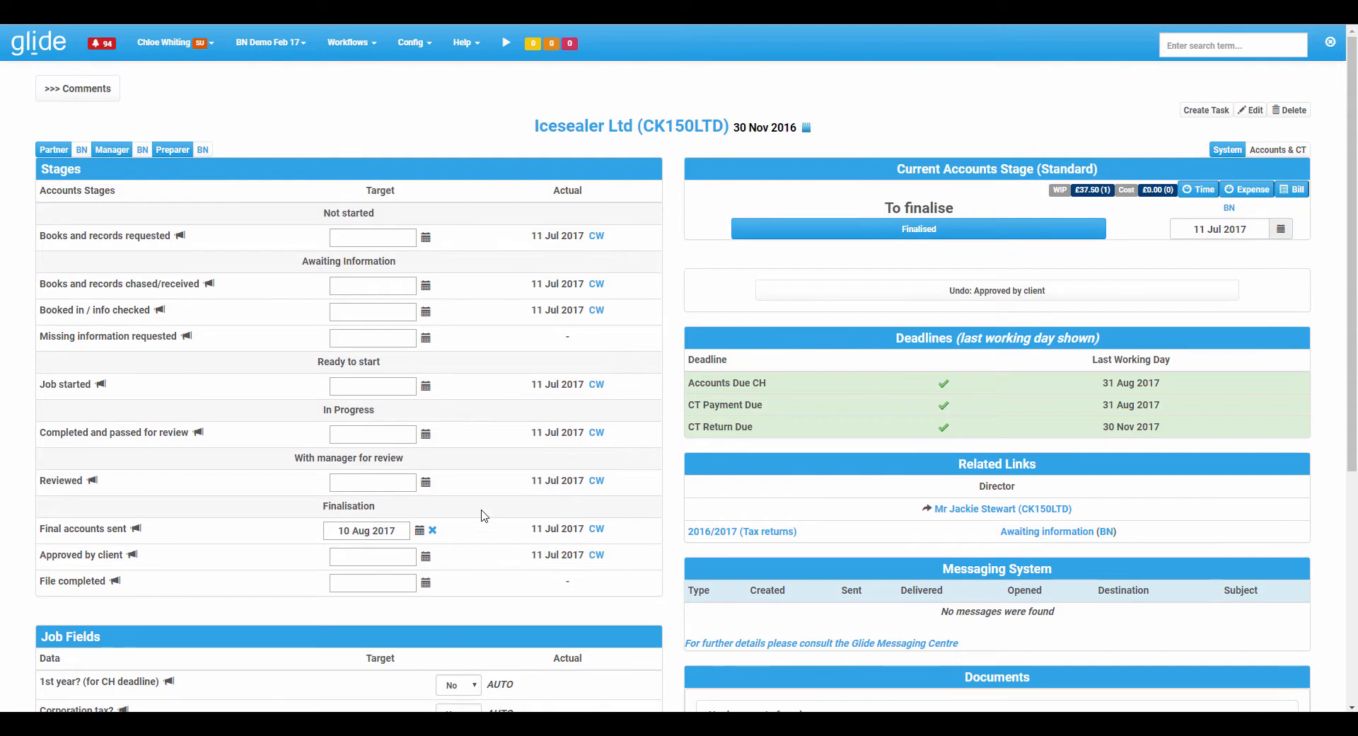
left_click(931, 232)
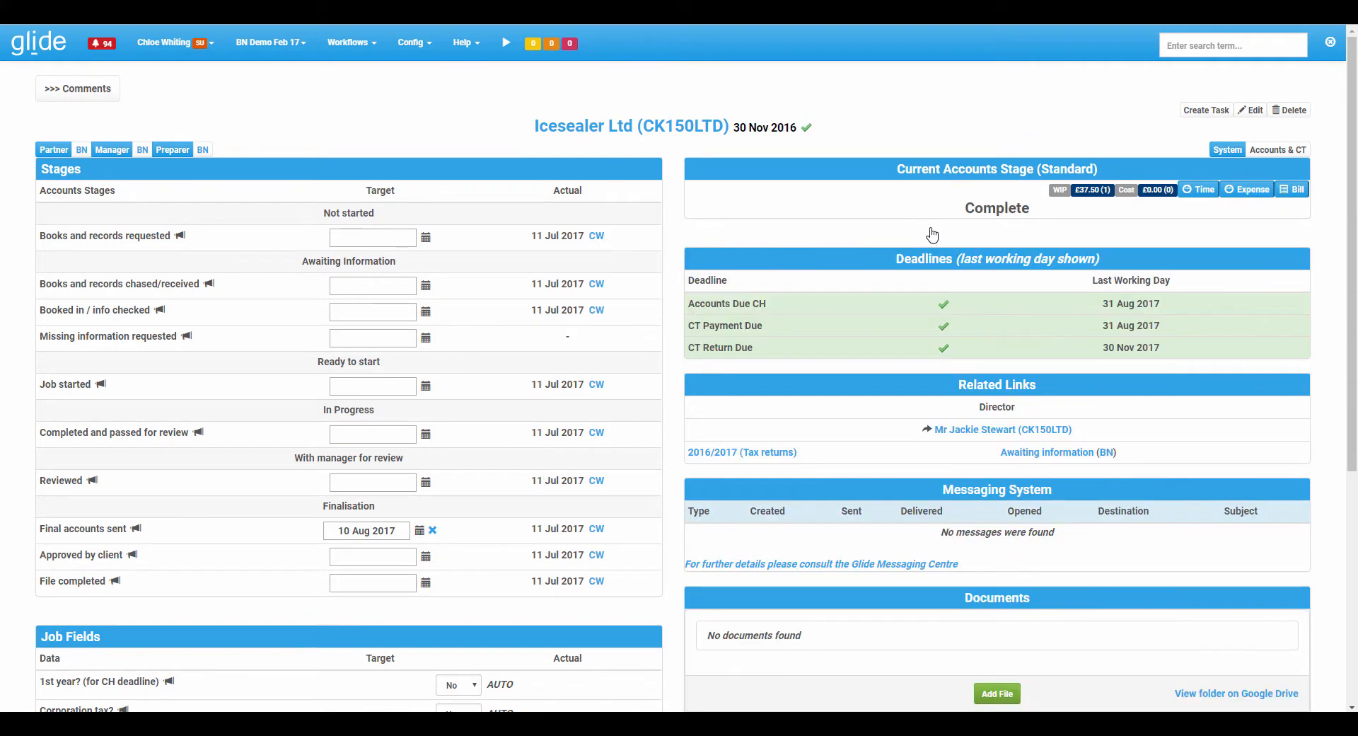
Open the Icesealer client record and set its Payroll Month End setting to Active.
left_click(617, 133)
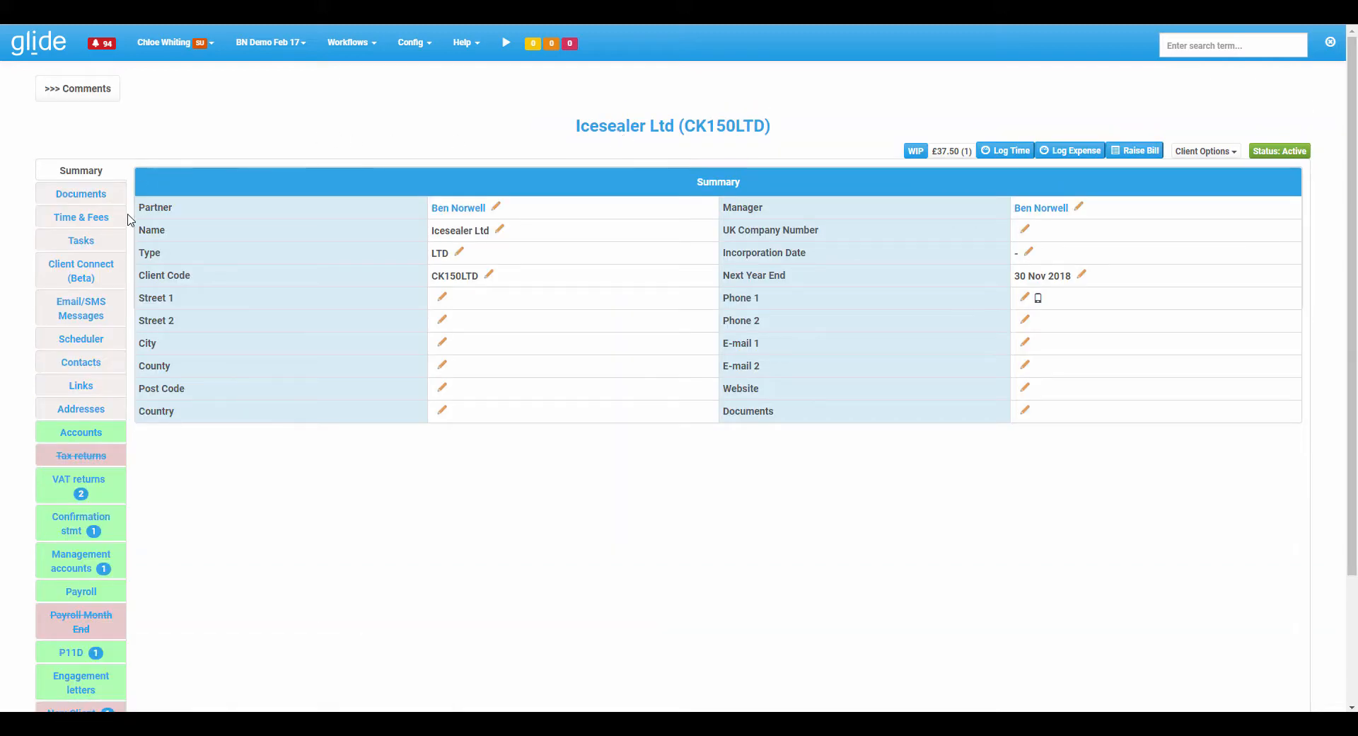
scroll(128, 220, "down", 2)
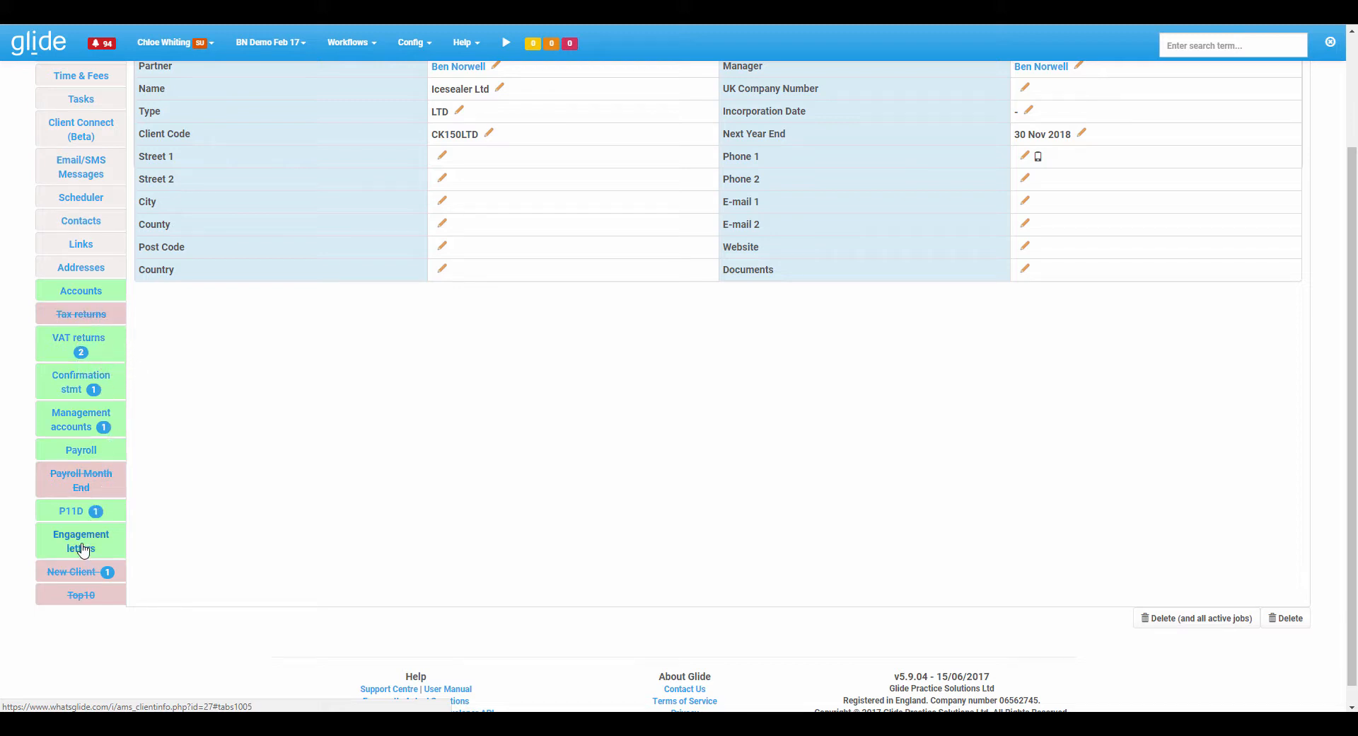
left_click(81, 481)
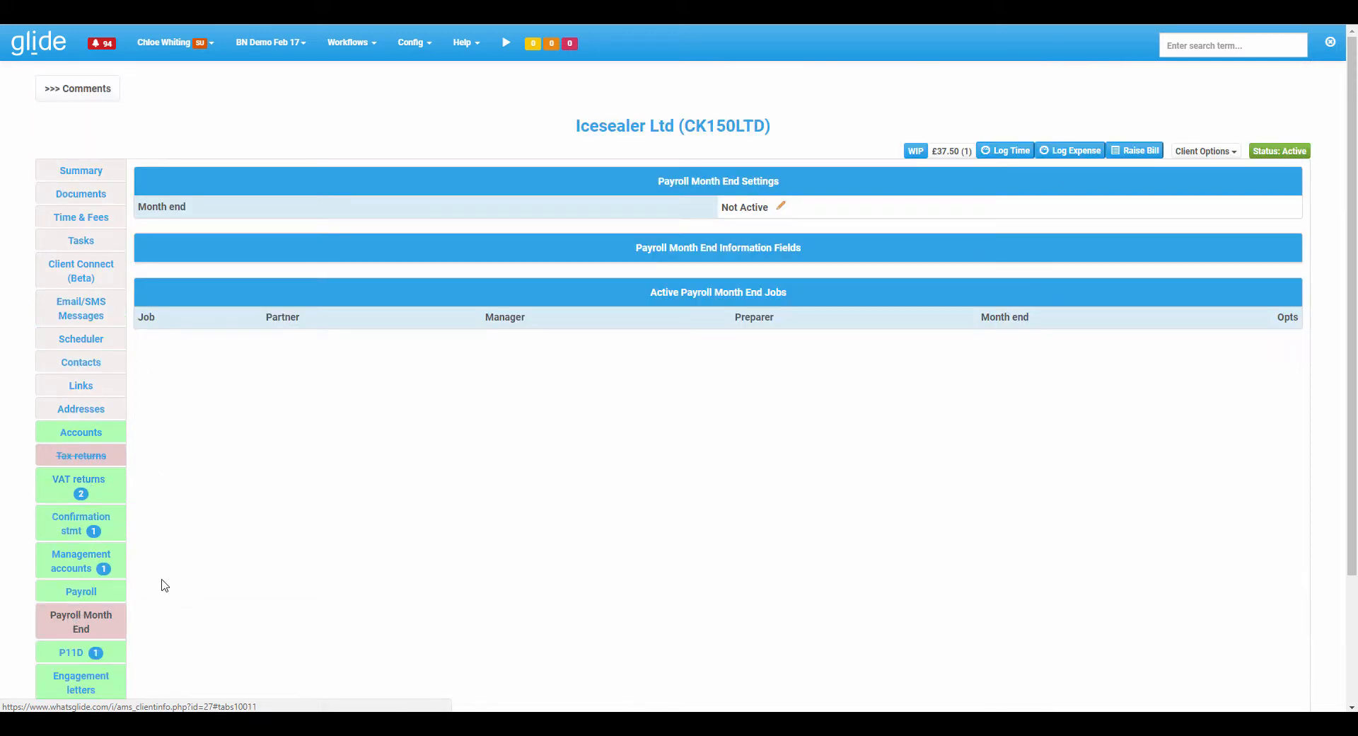
left_click(780, 206)
left_click(655, 120)
left_click(657, 134)
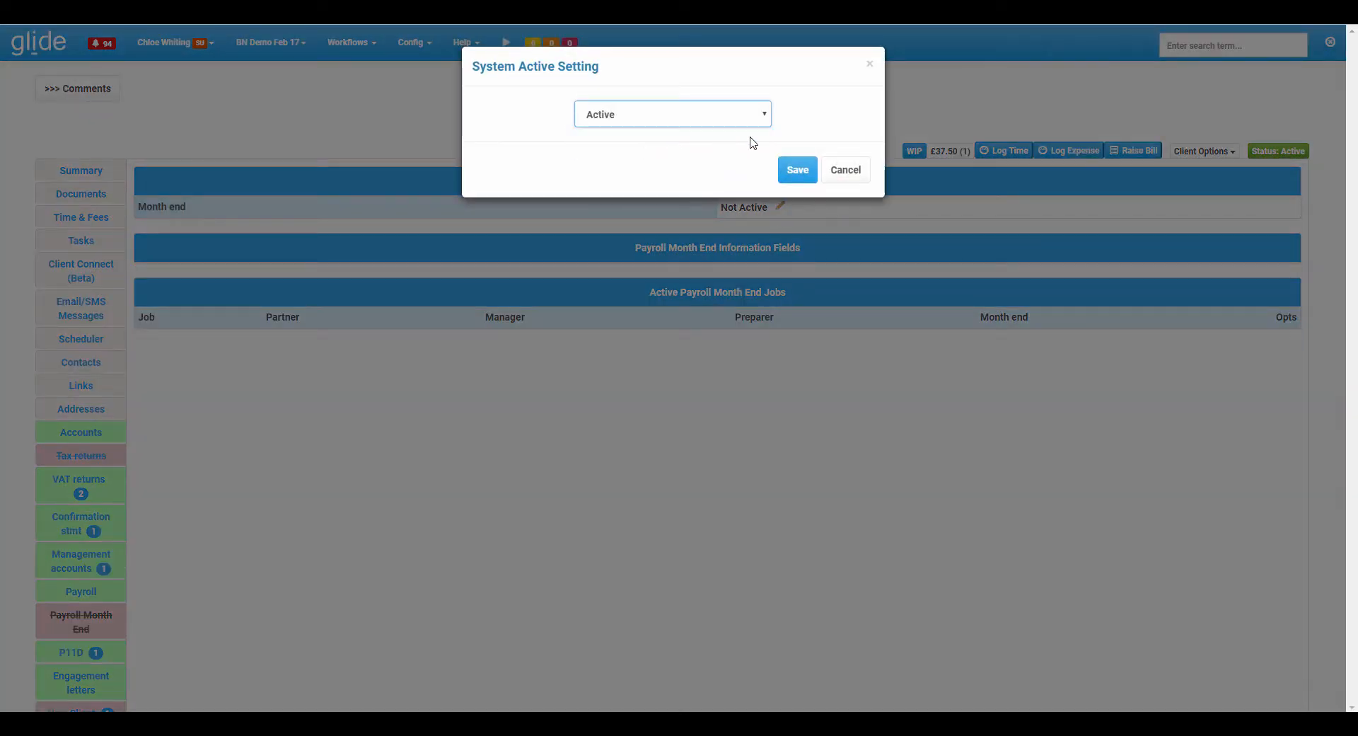
left_click(798, 170)
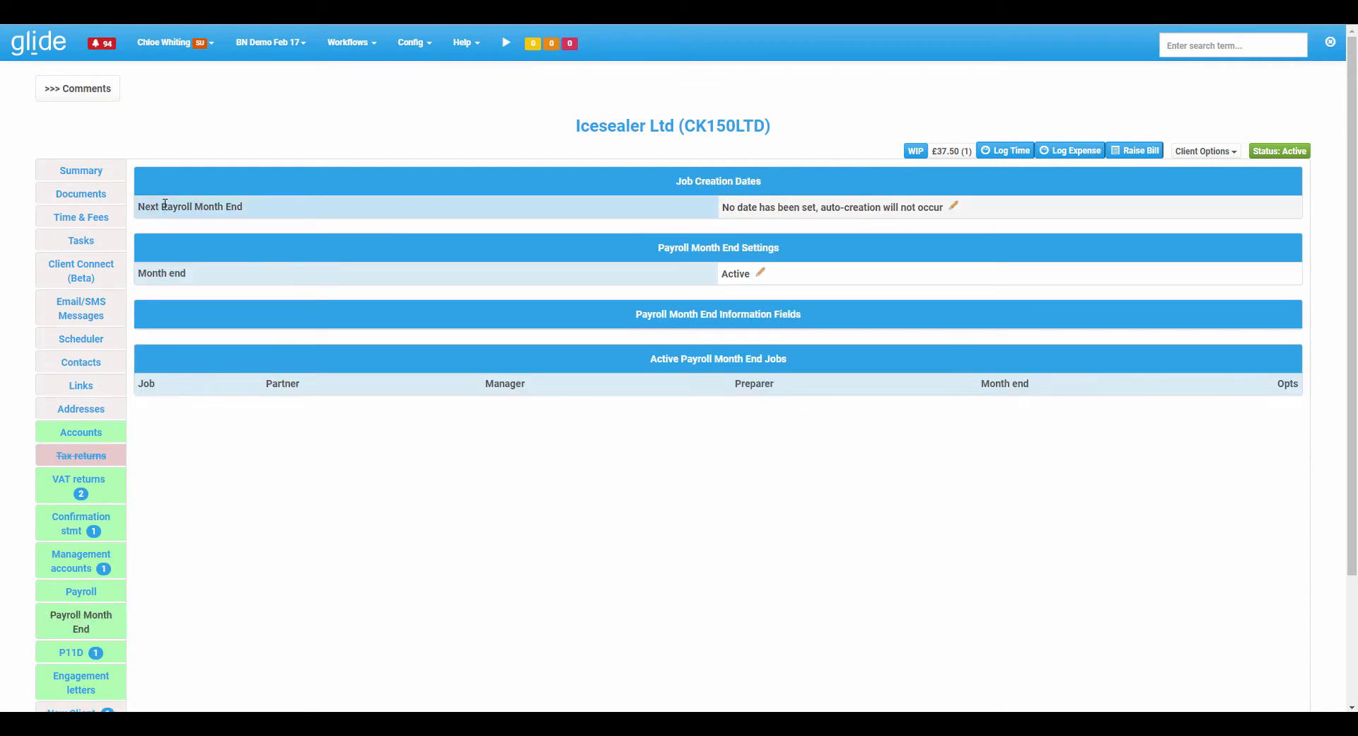
Compare the client's Payroll and Payroll Month End sections.
left_click_drag(145, 206, 243, 209)
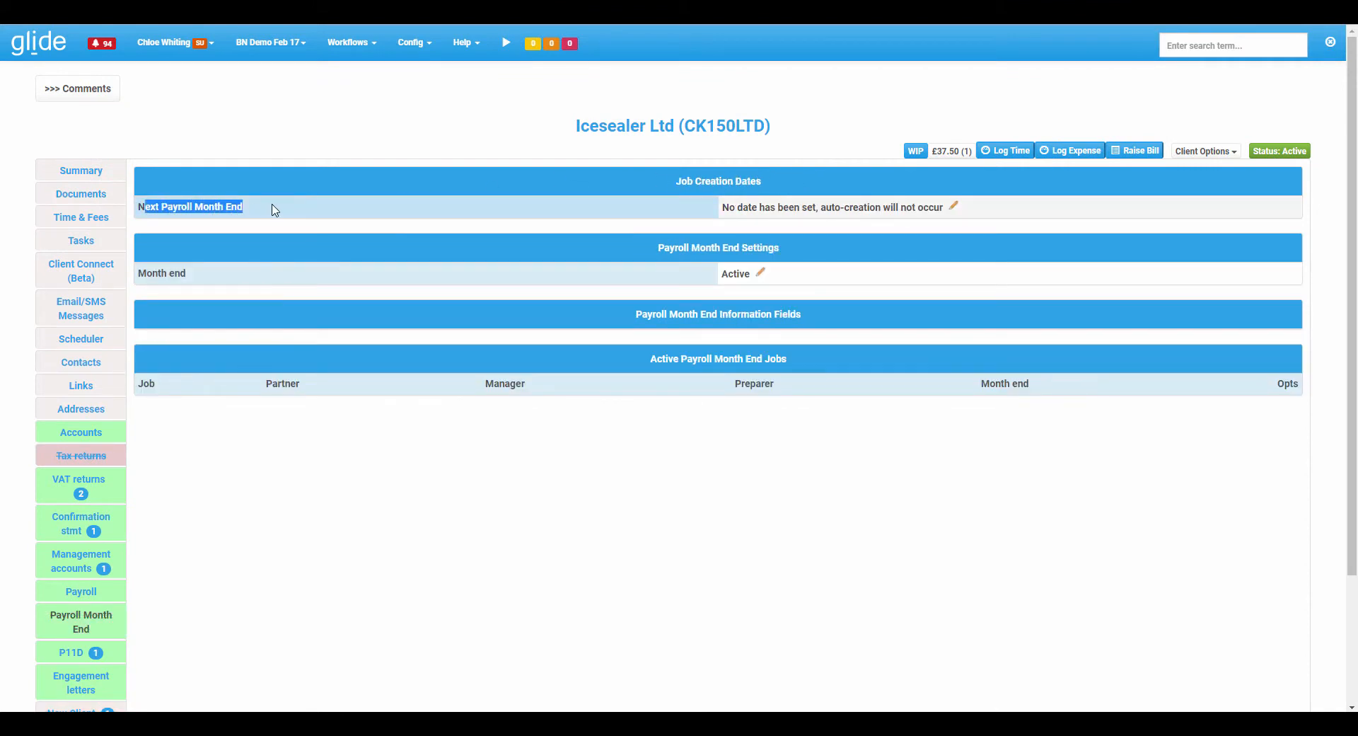
left_click(272, 206)
scroll(272, 206, "down", 1)
scroll(273, 205, "down", 2)
left_click(81, 438)
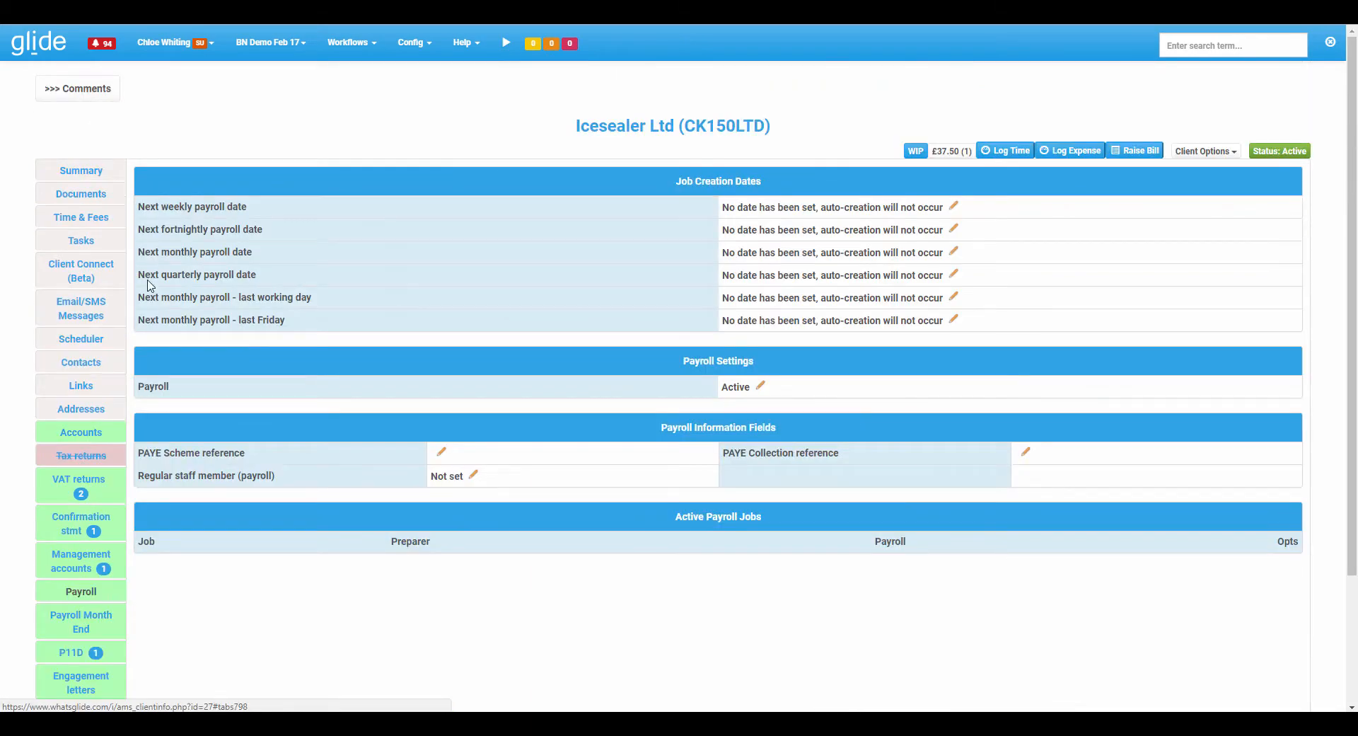
left_click(81, 621)
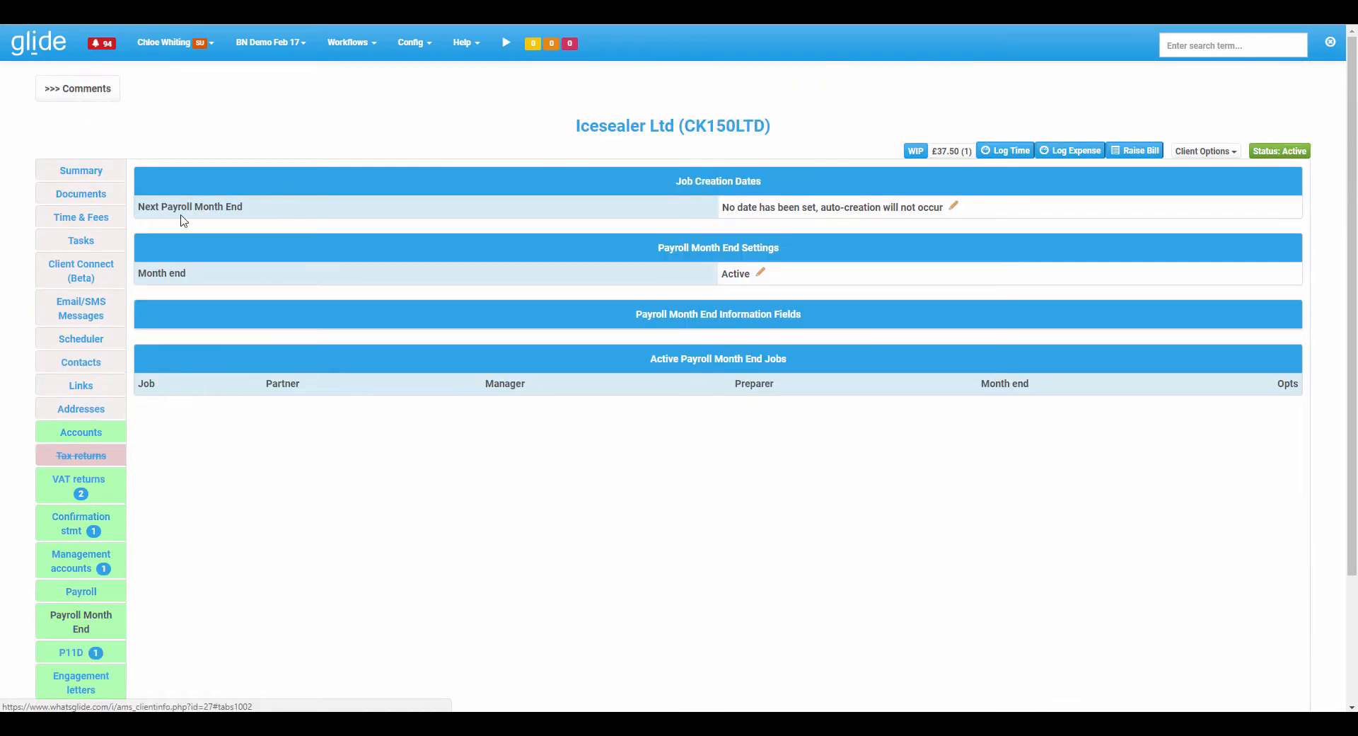
Set the Next Payroll Month End date to 31 Jul 2017.
left_click(955, 207)
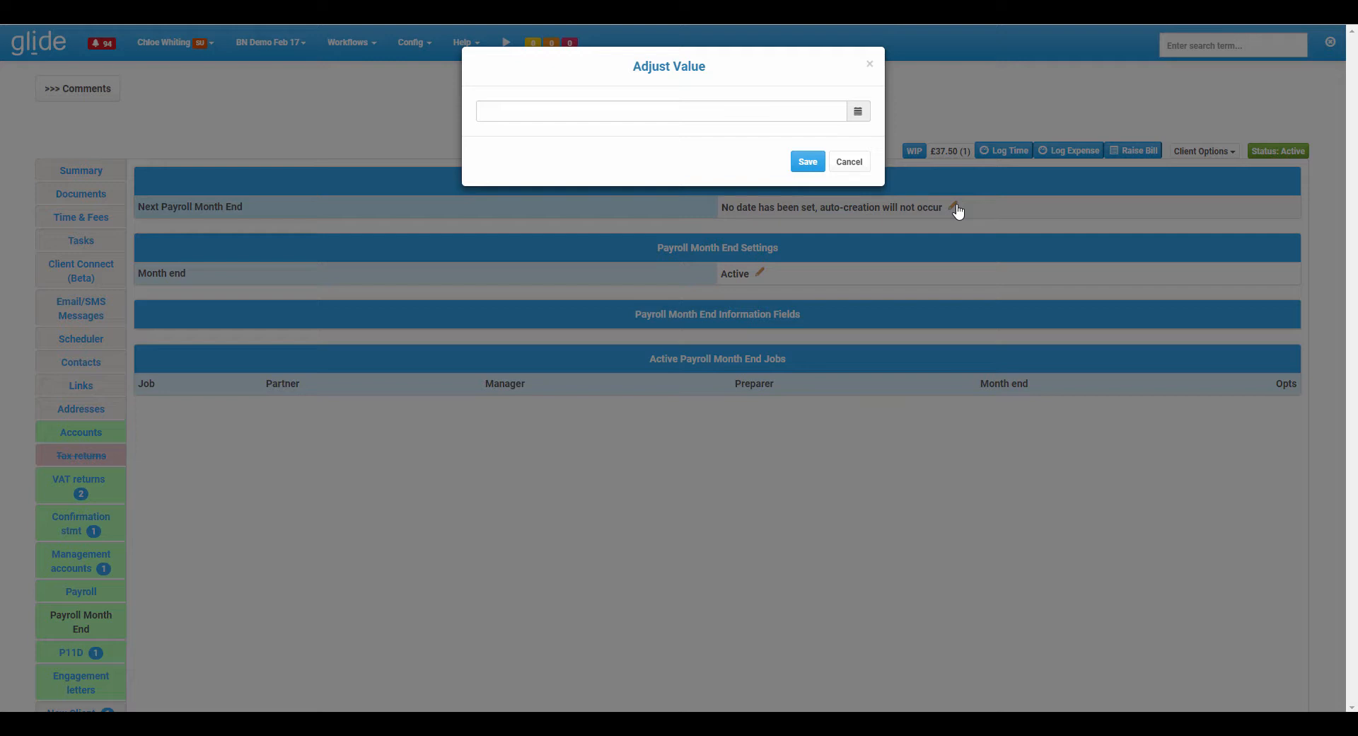
left_click(857, 113)
left_click(510, 275)
left_click(815, 160)
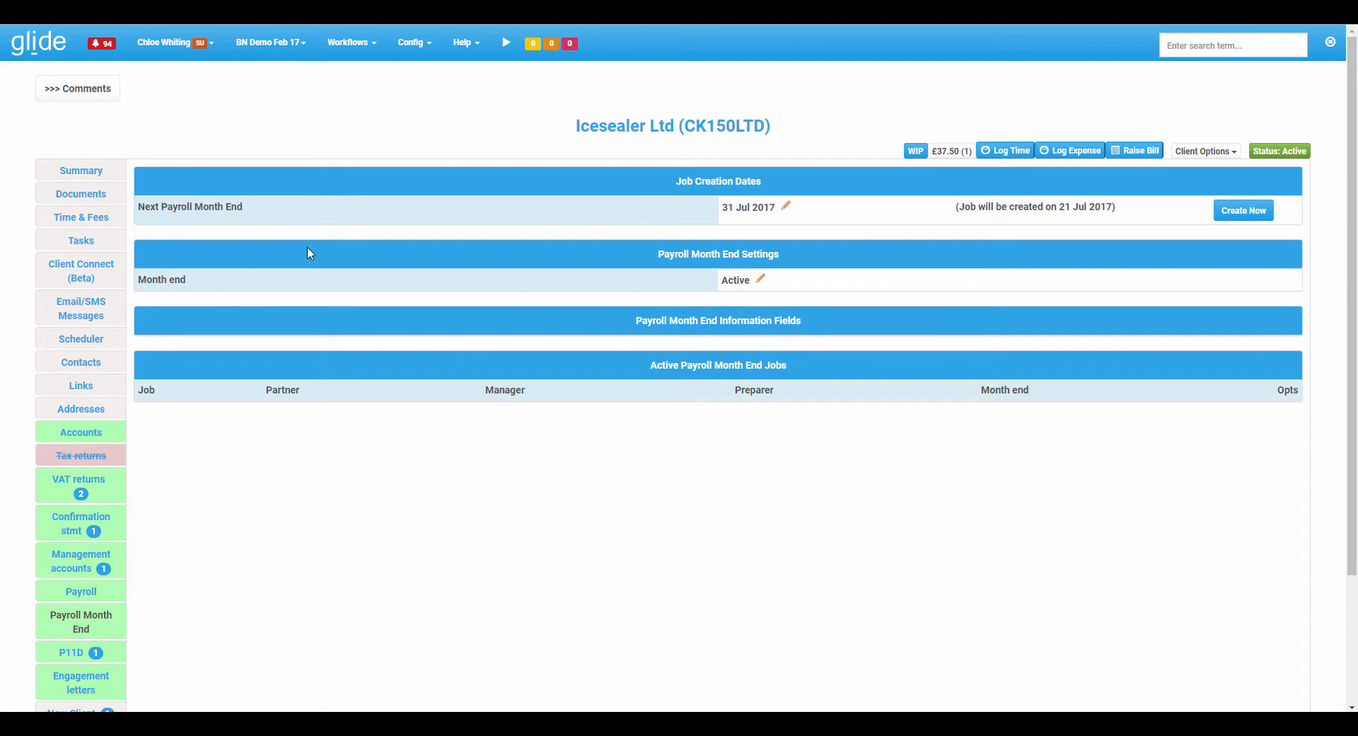
Change the Next Payroll Month End date to 30 Jun 2017 and create the payroll month end job now.
left_click(785, 206)
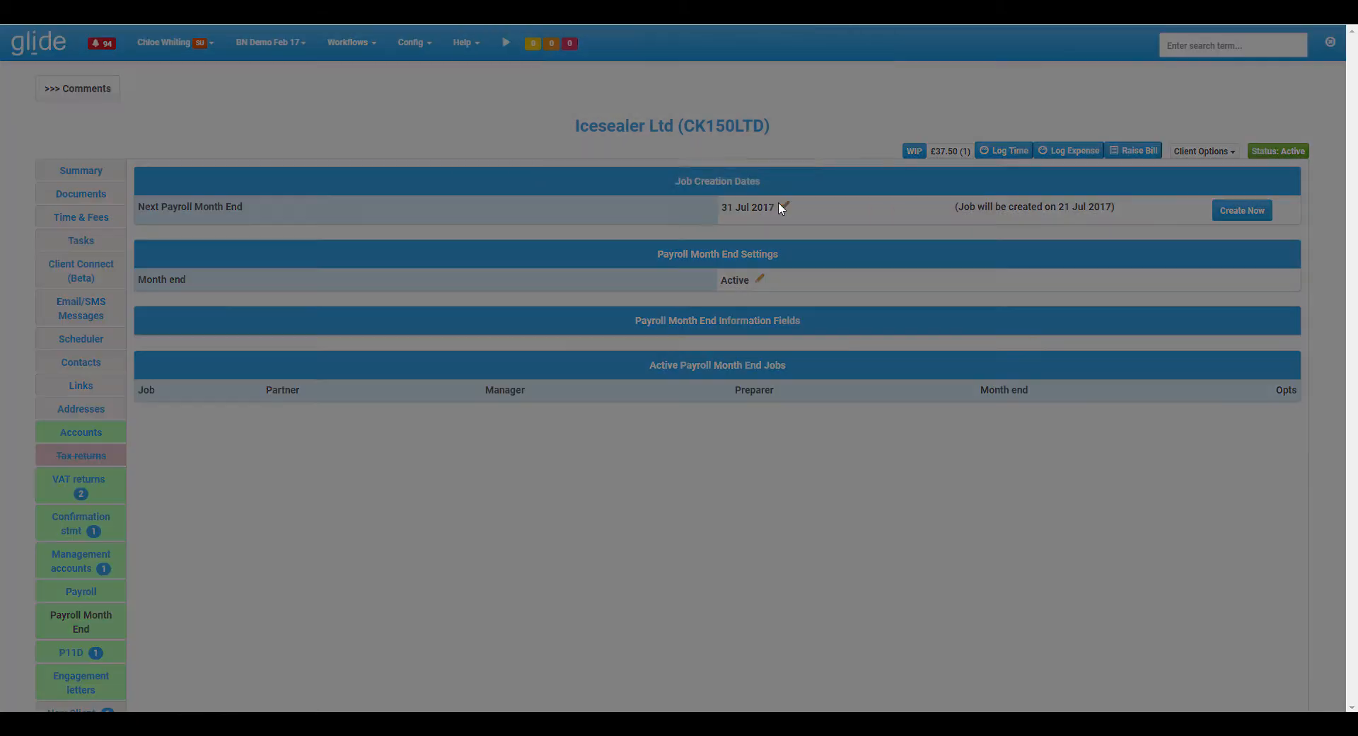
left_click(853, 113)
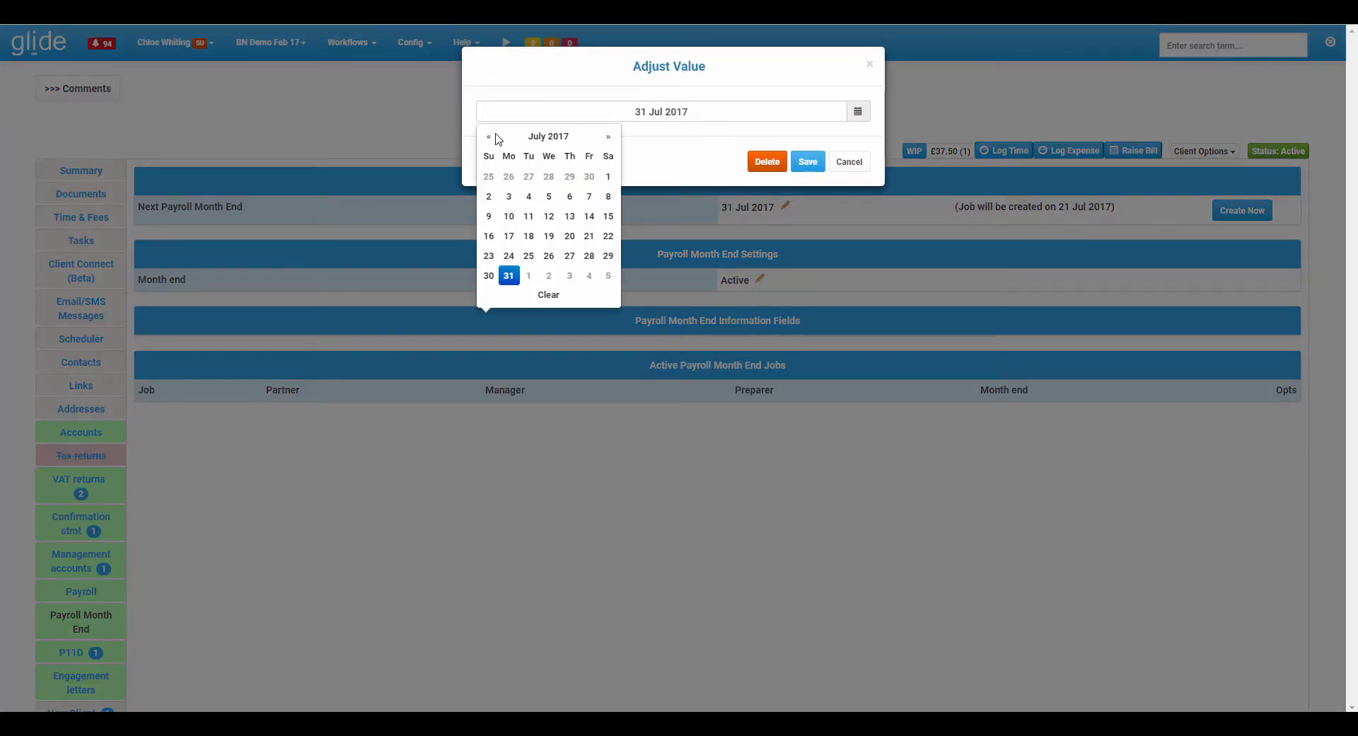
left_click(489, 136)
left_click(590, 255)
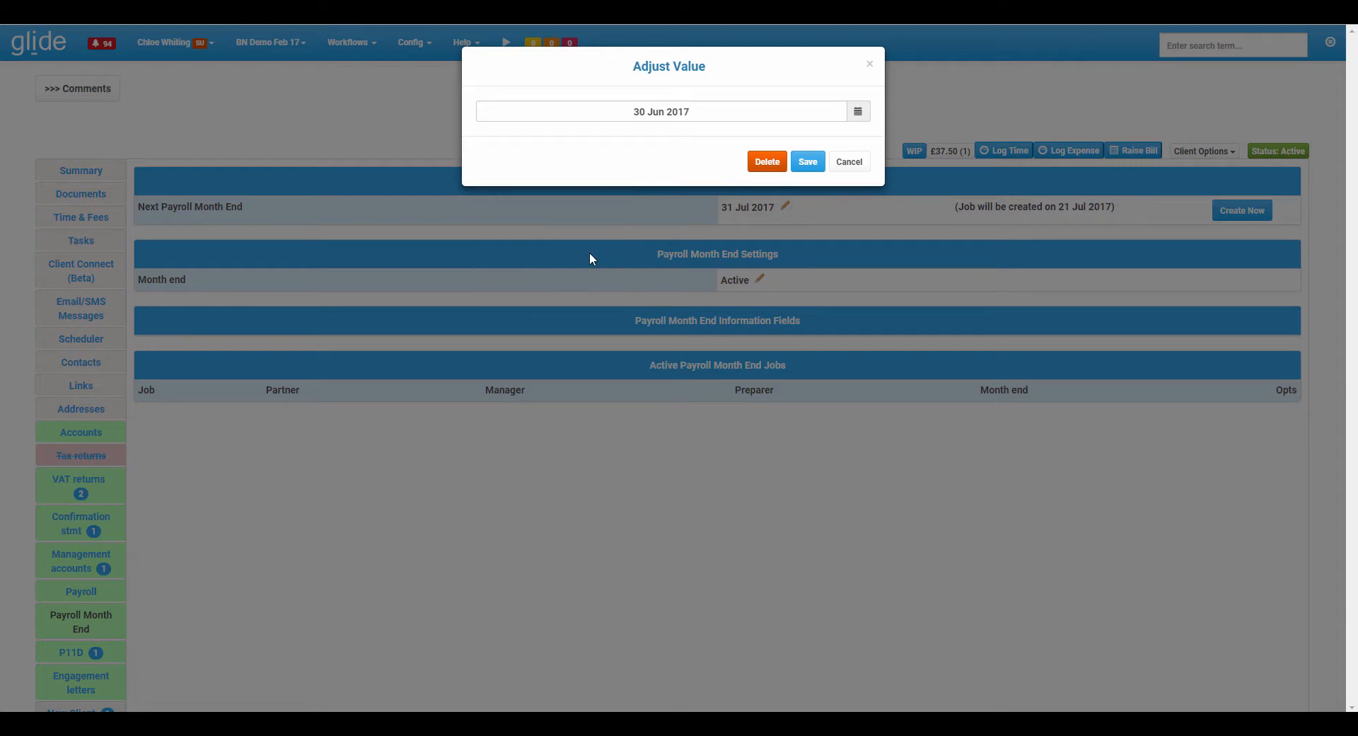
left_click(808, 162)
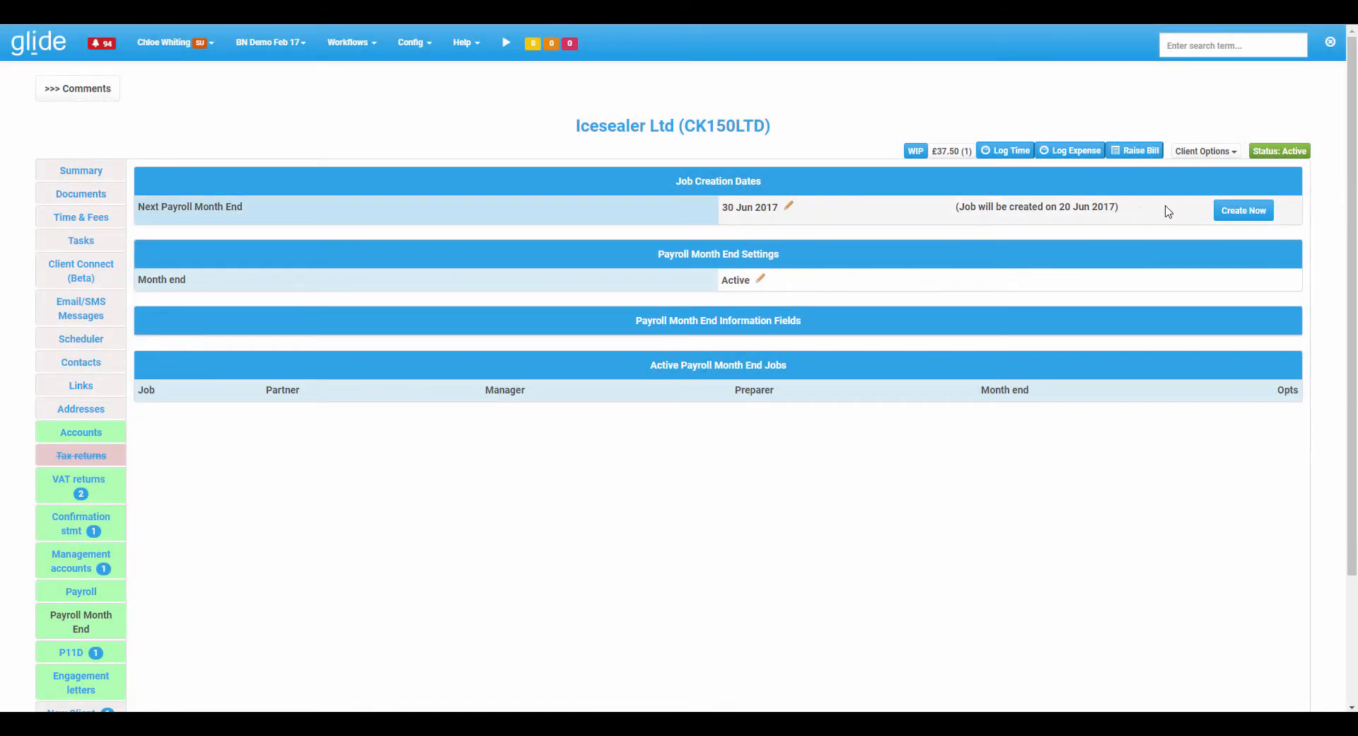
left_click(1266, 212)
left_click(779, 88)
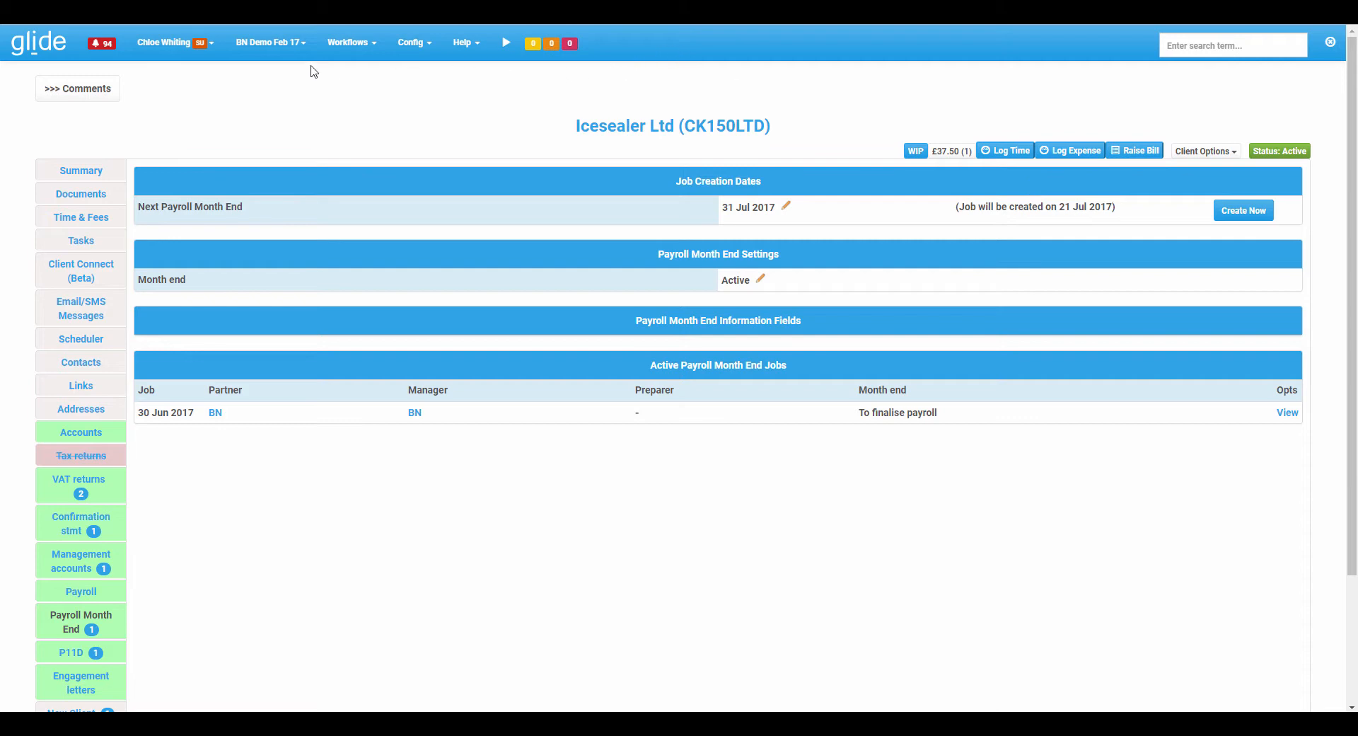
Open the Accounts jobs list and browse its filter panels and job rows.
left_click(347, 48)
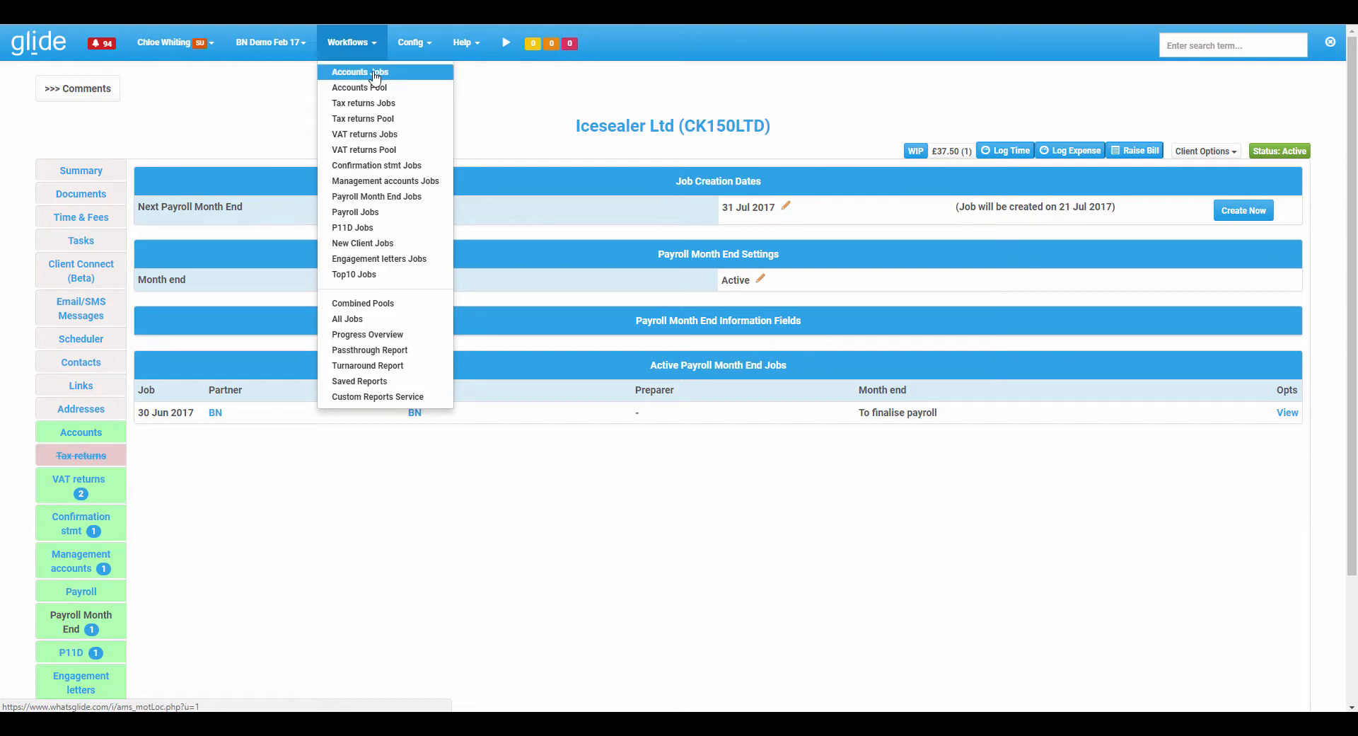
left_click(376, 73)
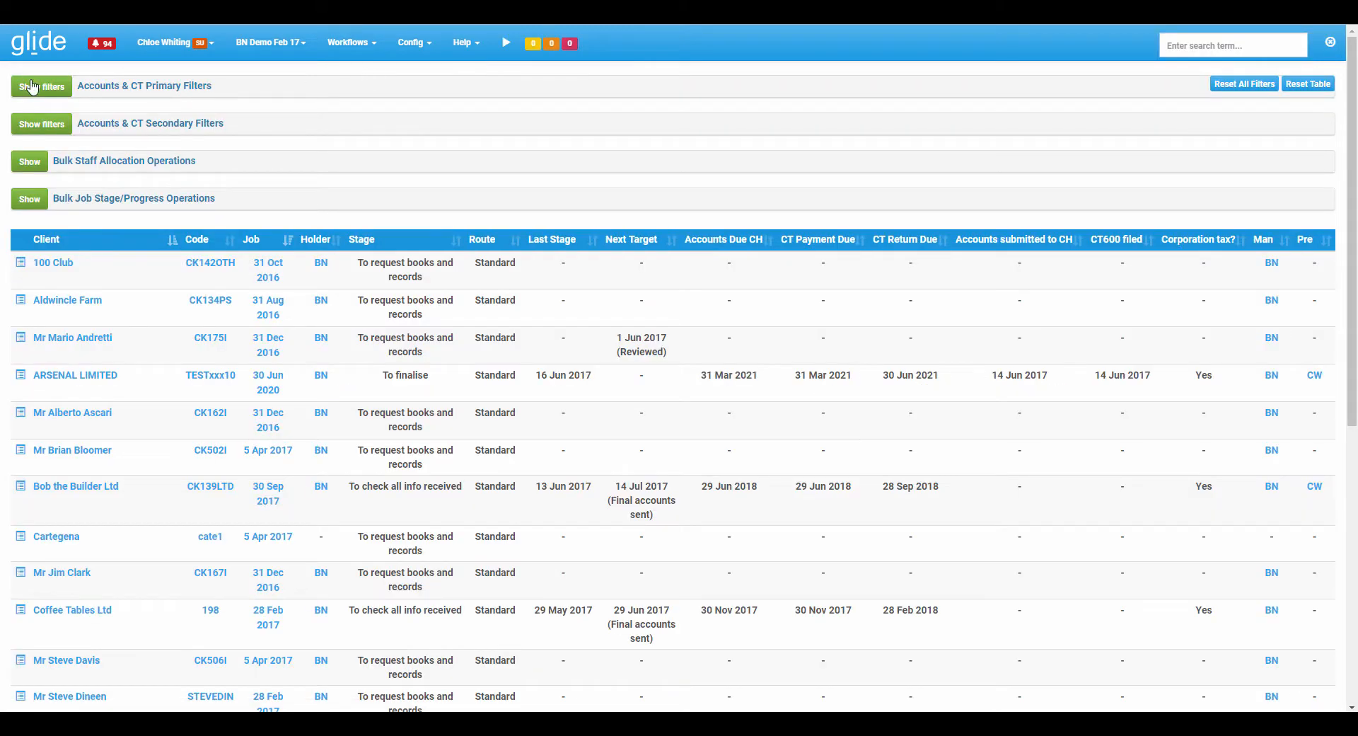
left_click(31, 86)
left_click(53, 281)
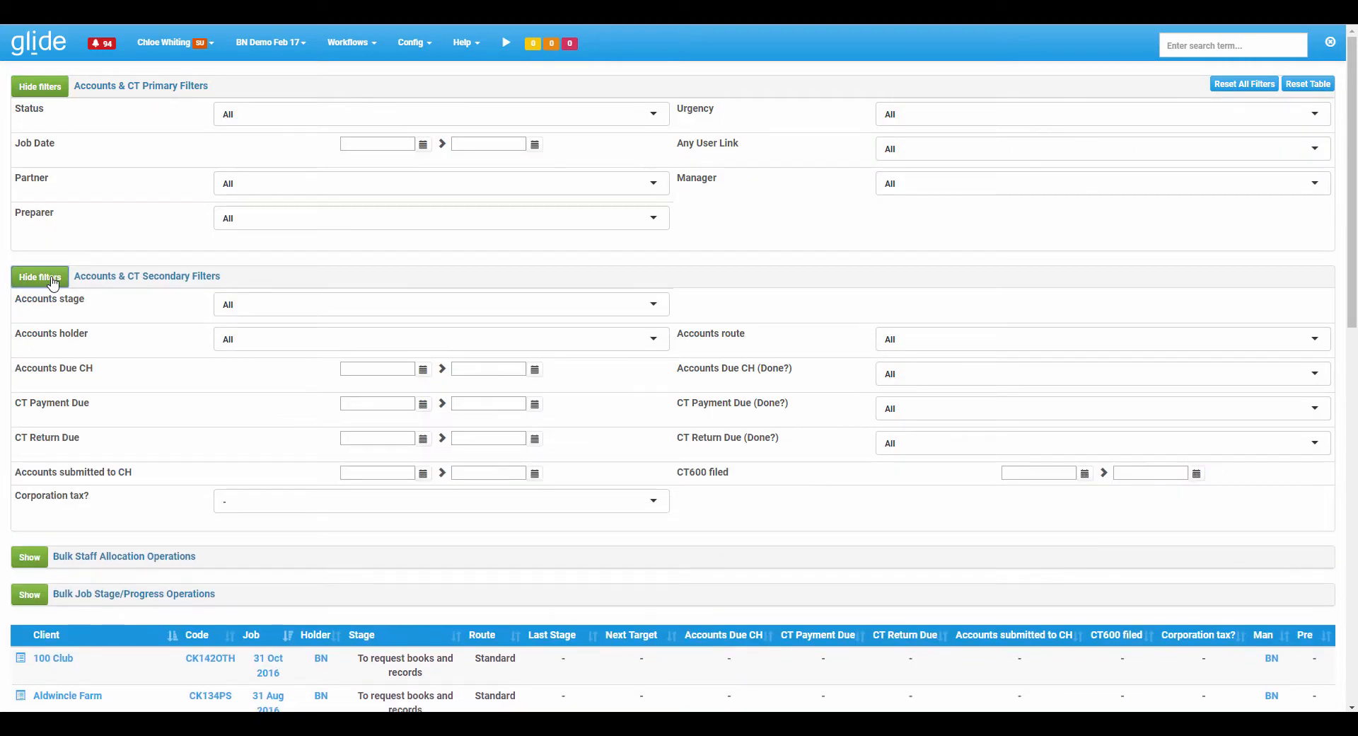
left_click(52, 281)
left_click(39, 86)
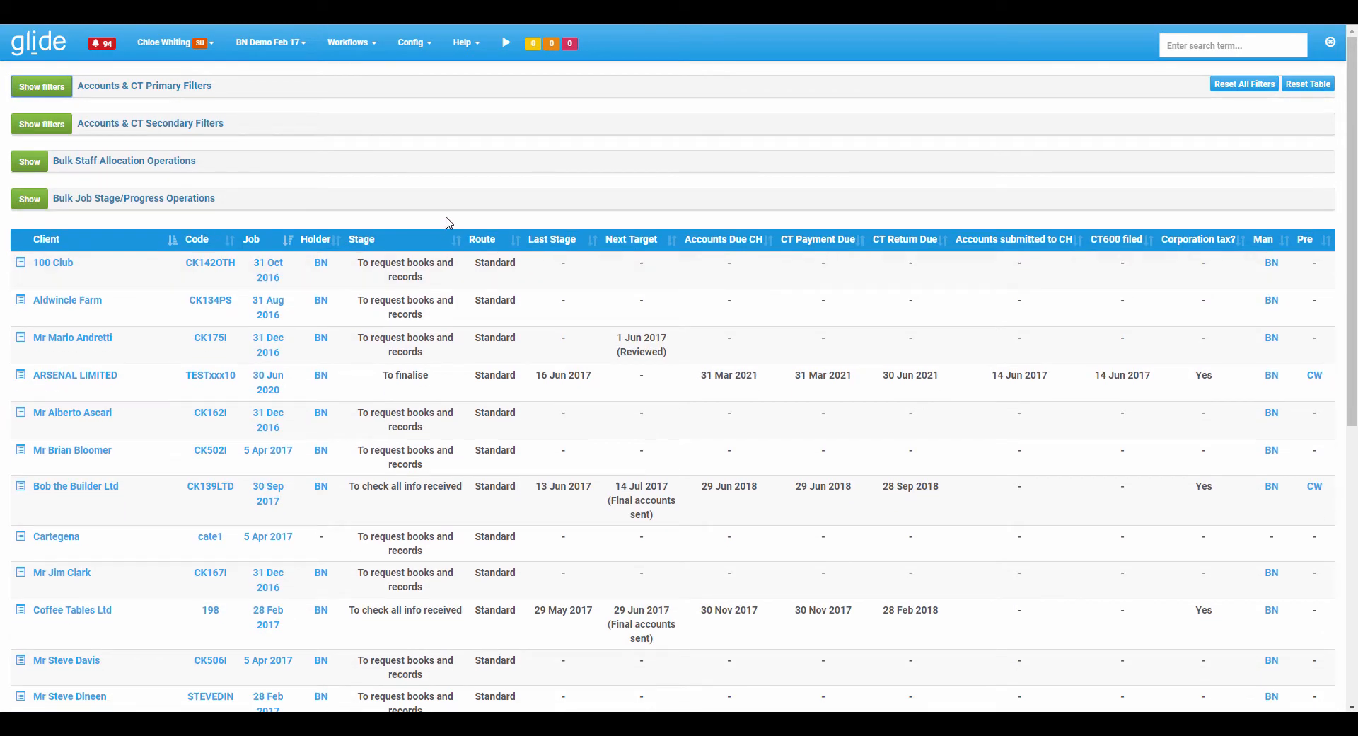
scroll(449, 222, "down", 6)
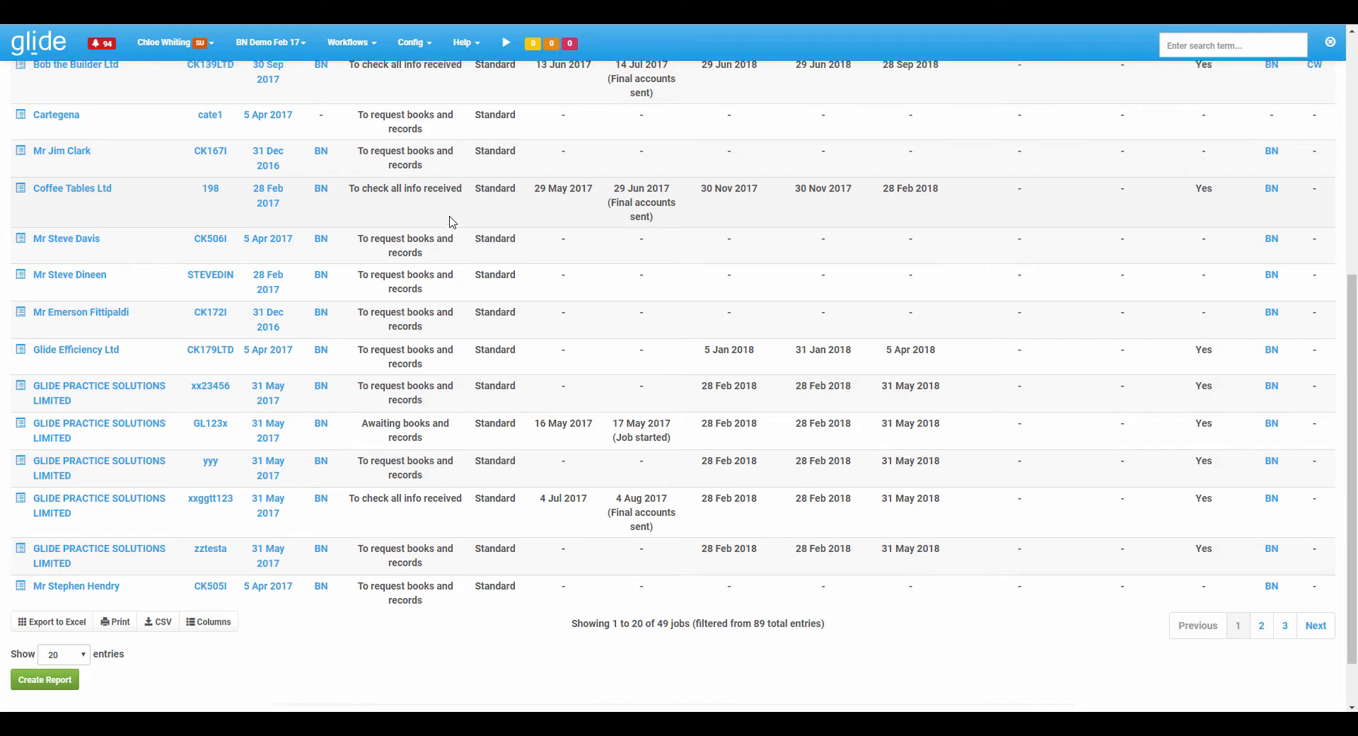
scroll(449, 222, "up", 6)
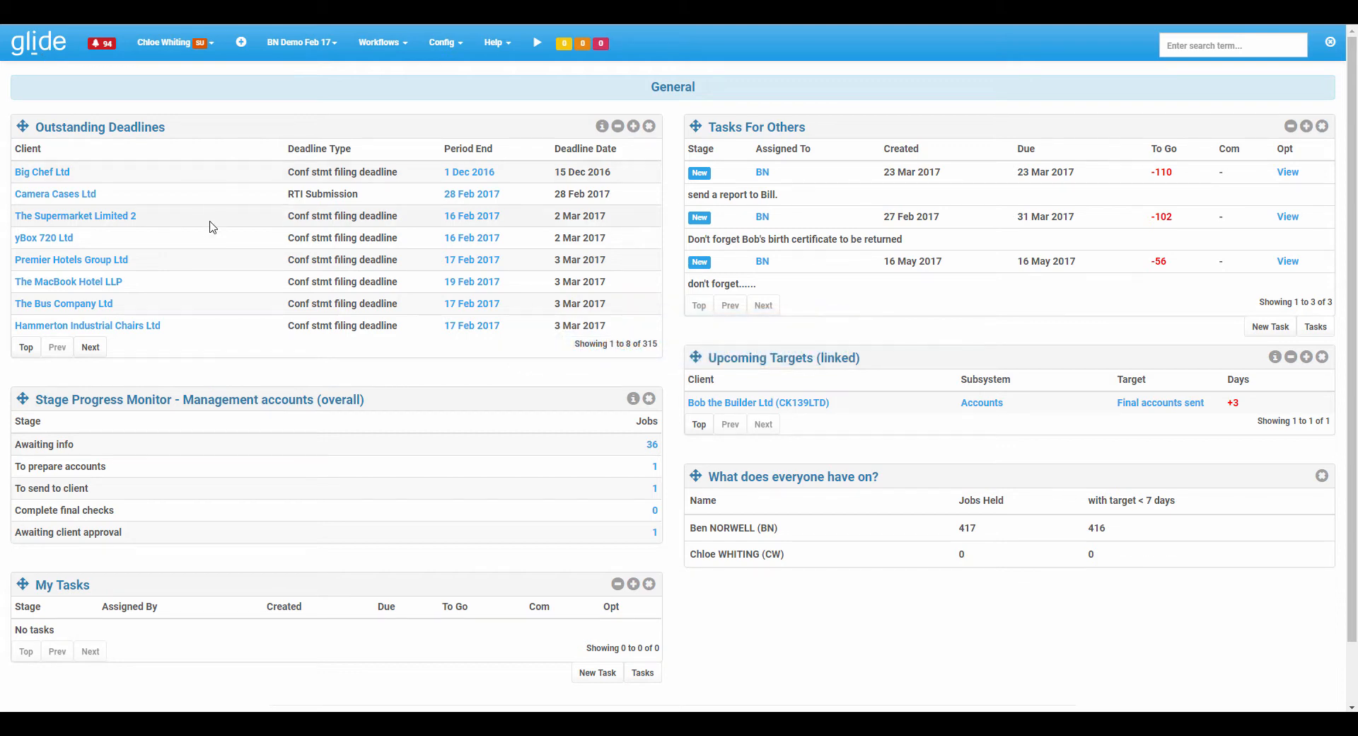
Open Premier Hotels Group Ltd's confirmation statement job from the dashboard and mark it sent to client.
left_click(483, 264)
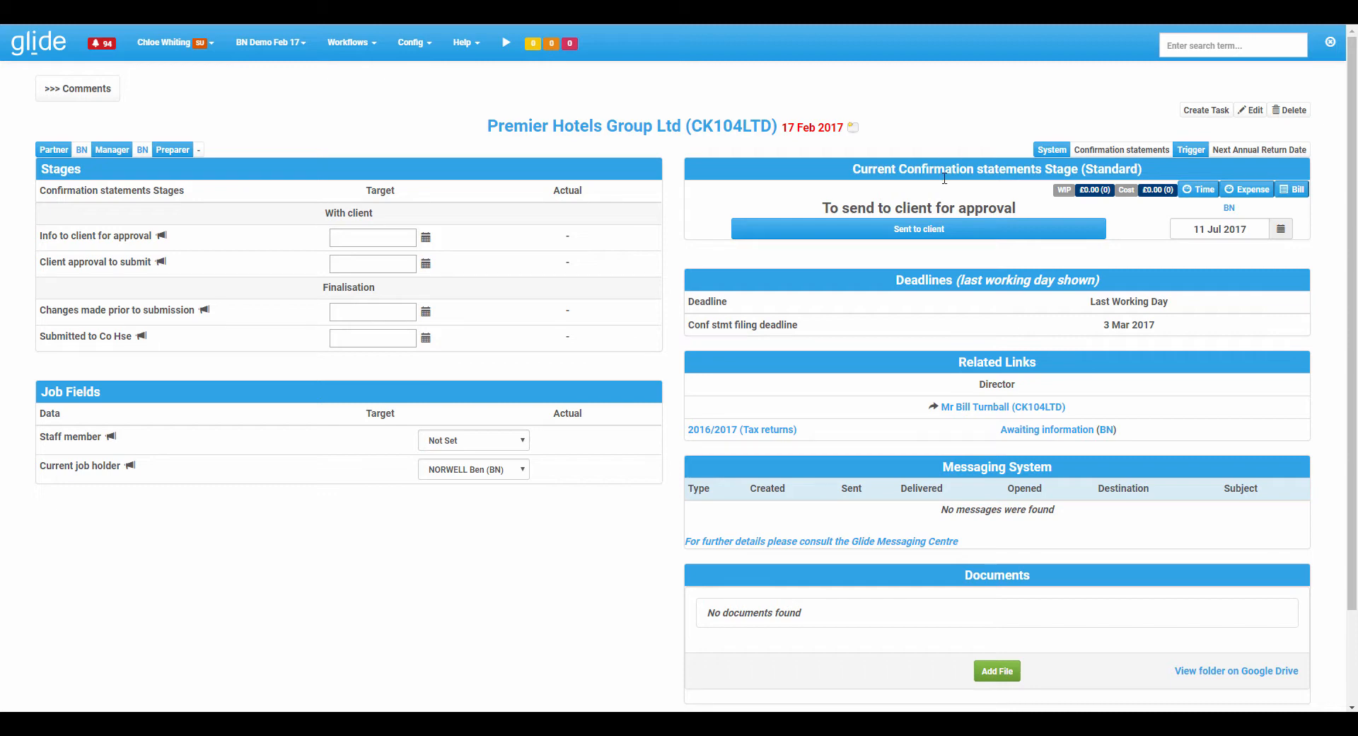
left_click(918, 229)
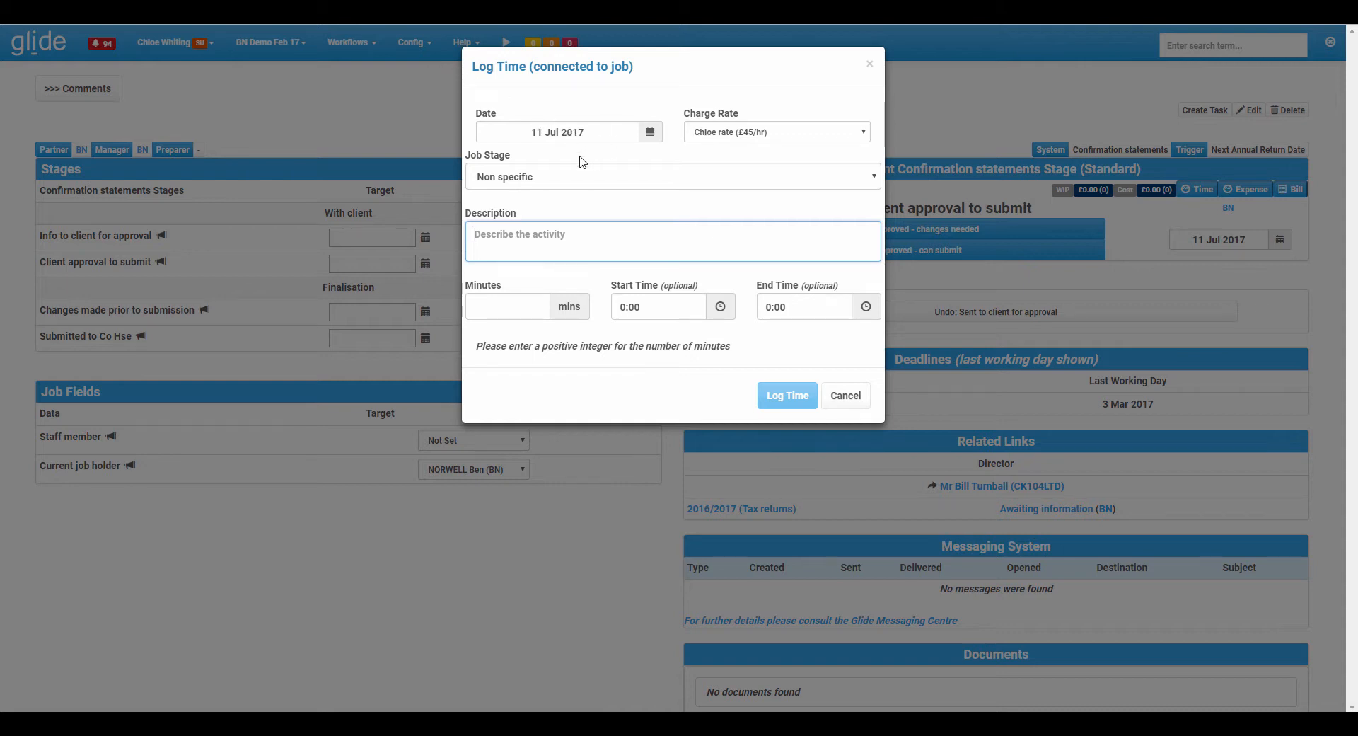
Log 40 minutes against the stage To make changes prior to submission, described as "WOrking on Conf stmt".
left_click(564, 177)
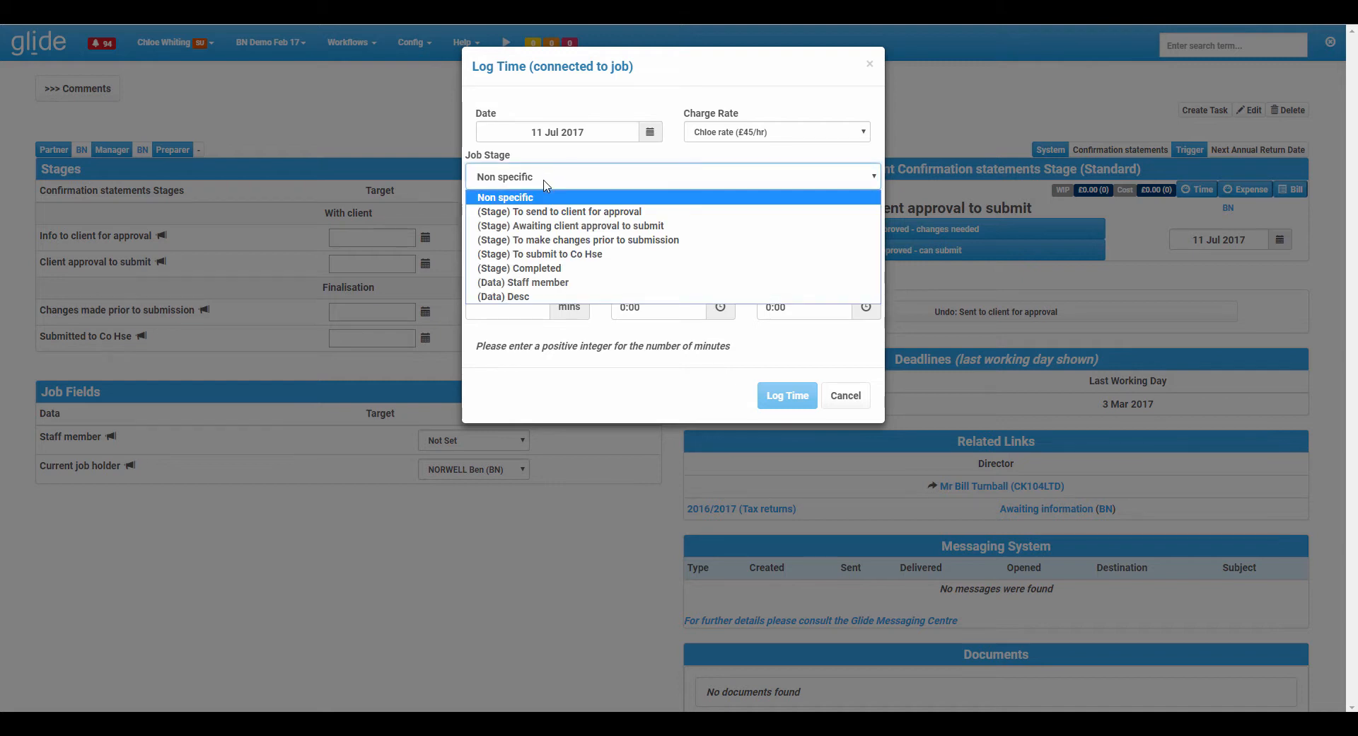
left_click(577, 242)
left_click(575, 239)
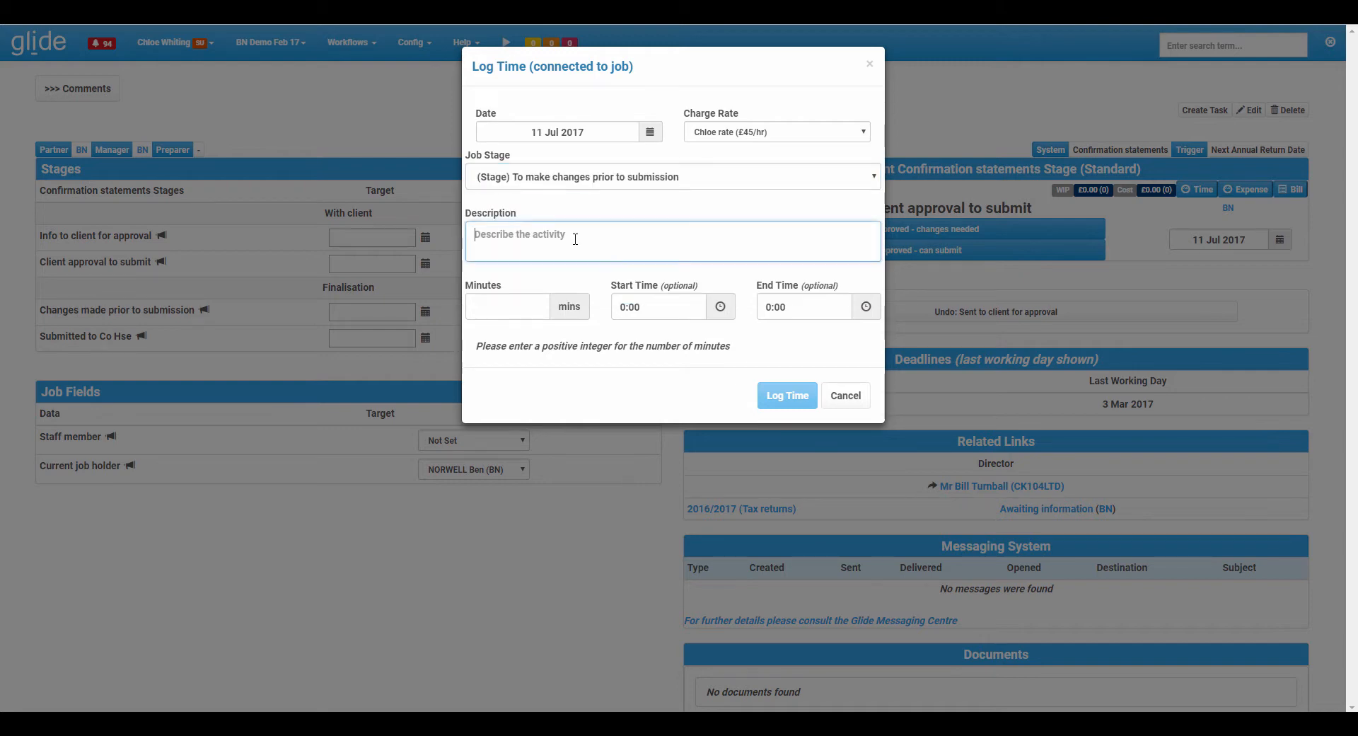
type("WOrking o")
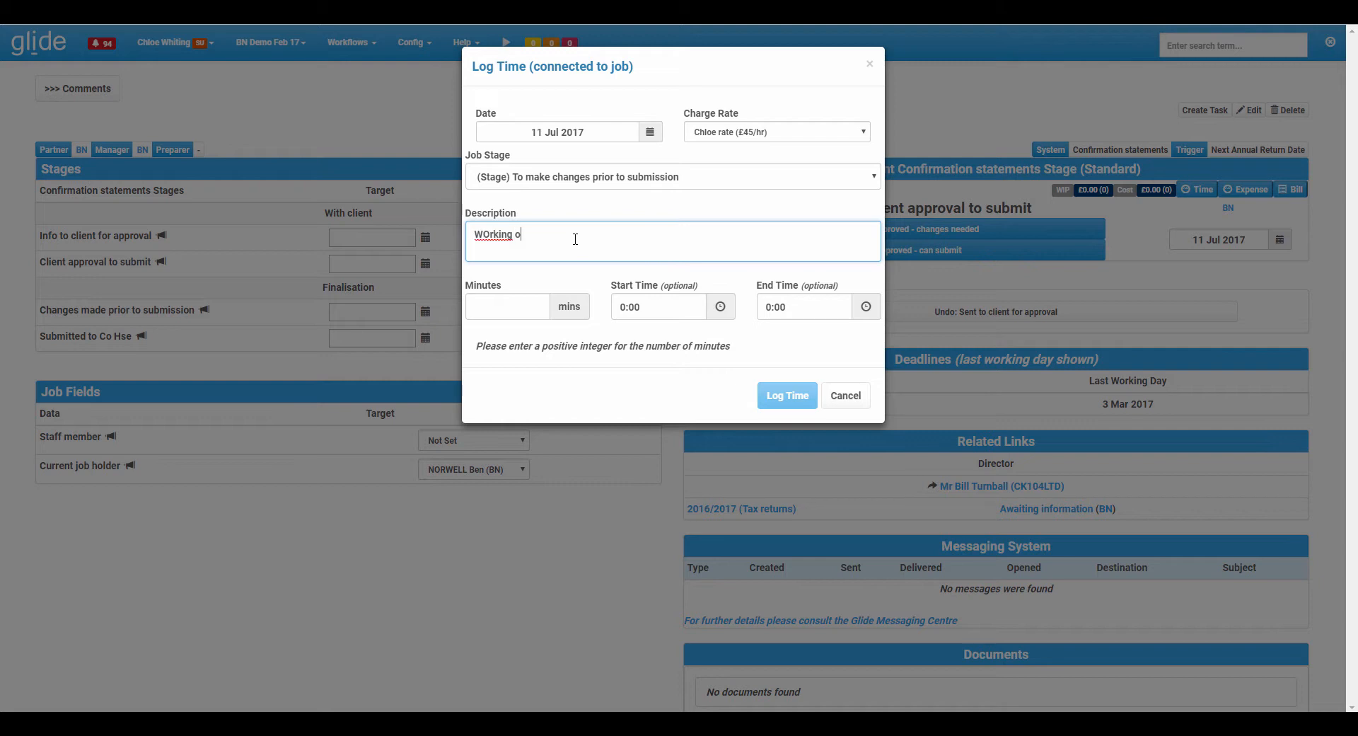
type("n Conf stmt")
key("Tab")
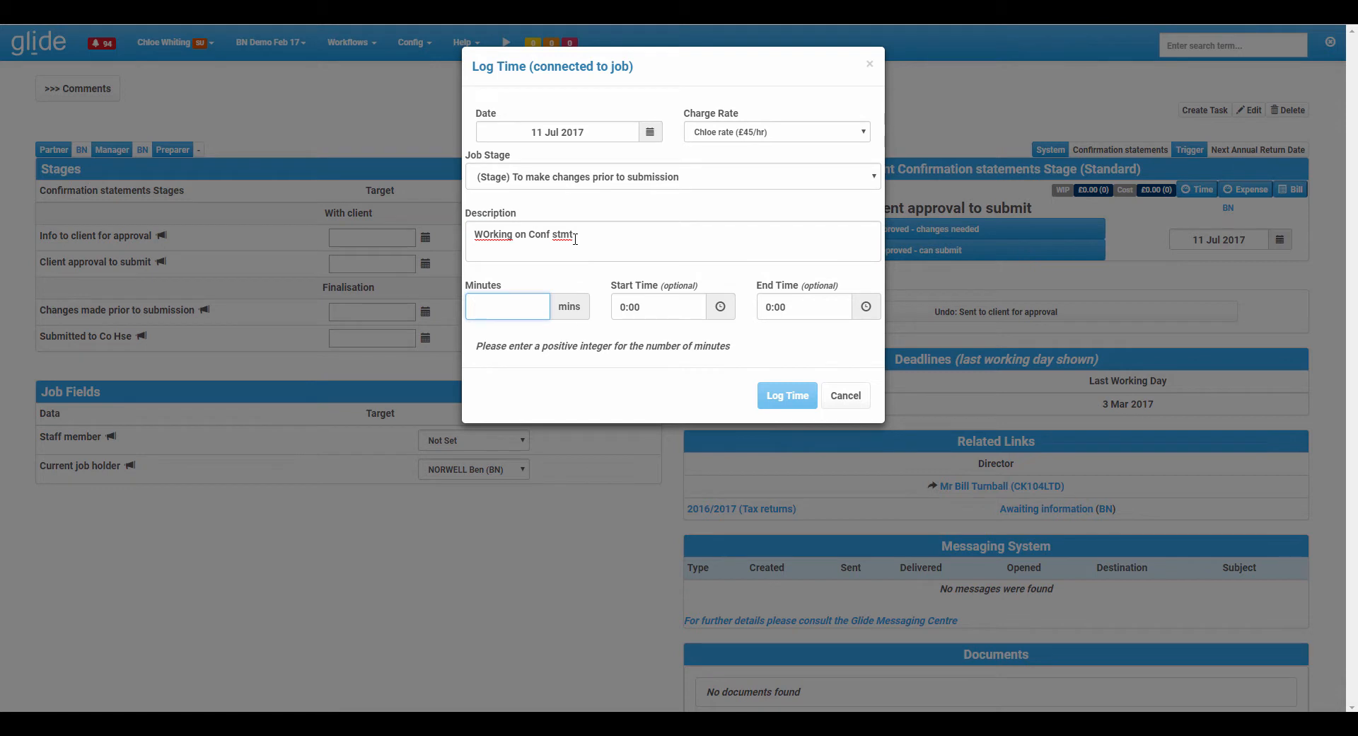
type("40")
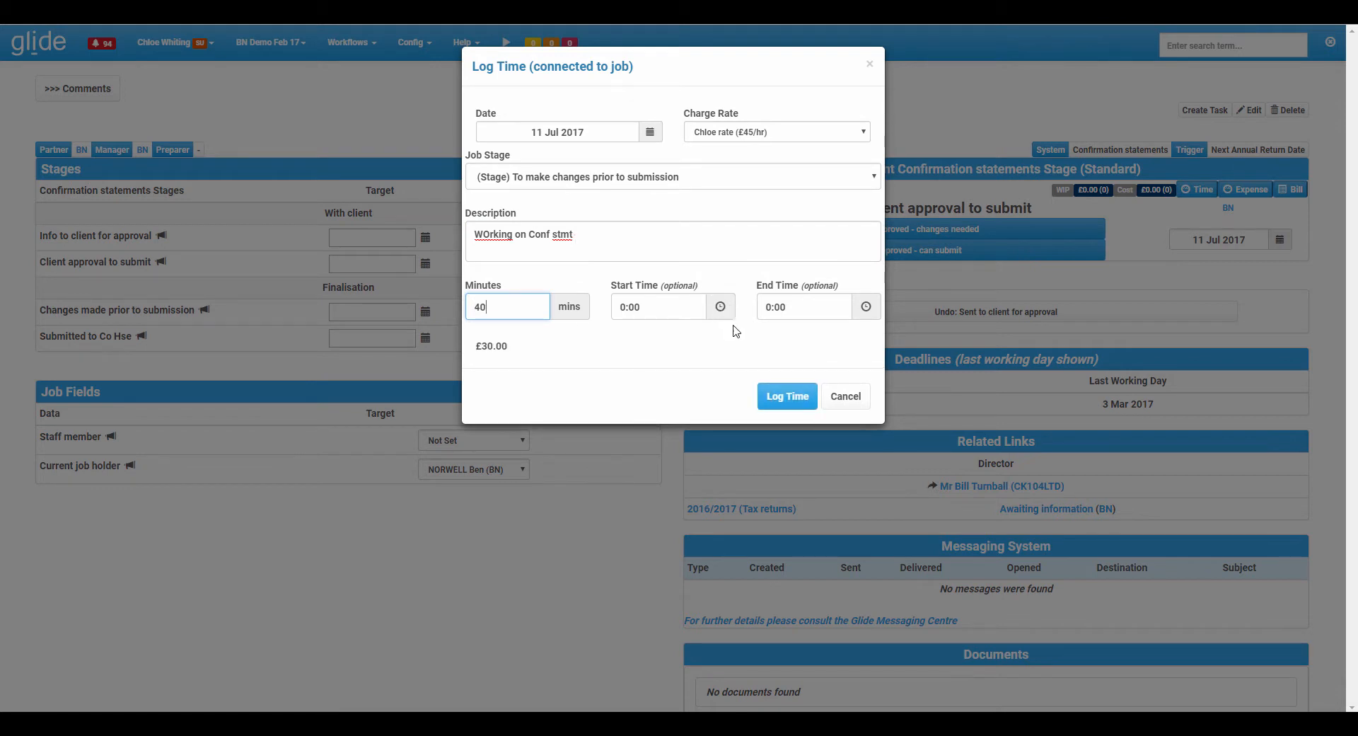
left_click(787, 397)
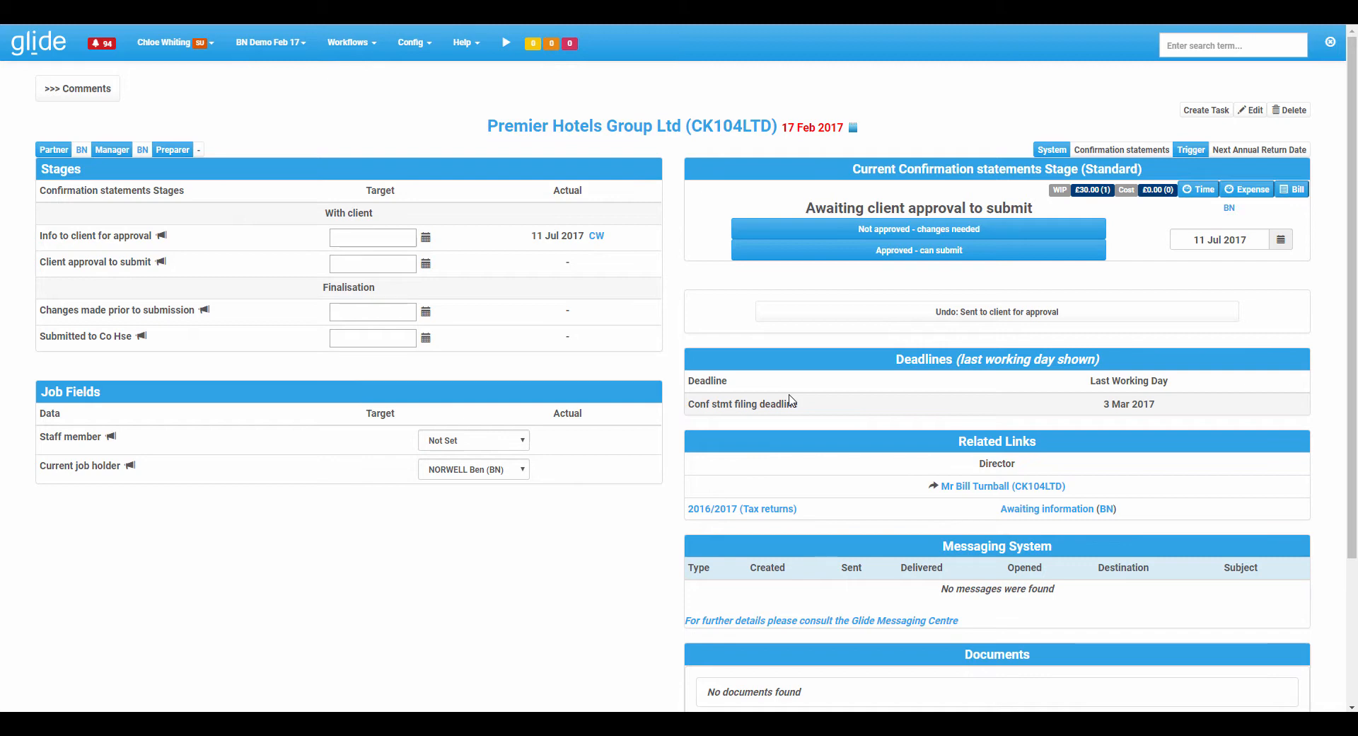
Log 40 minutes of General queries time against the client Premier Hotels Group Ltd, described "General query fromm client".
left_click(575, 129)
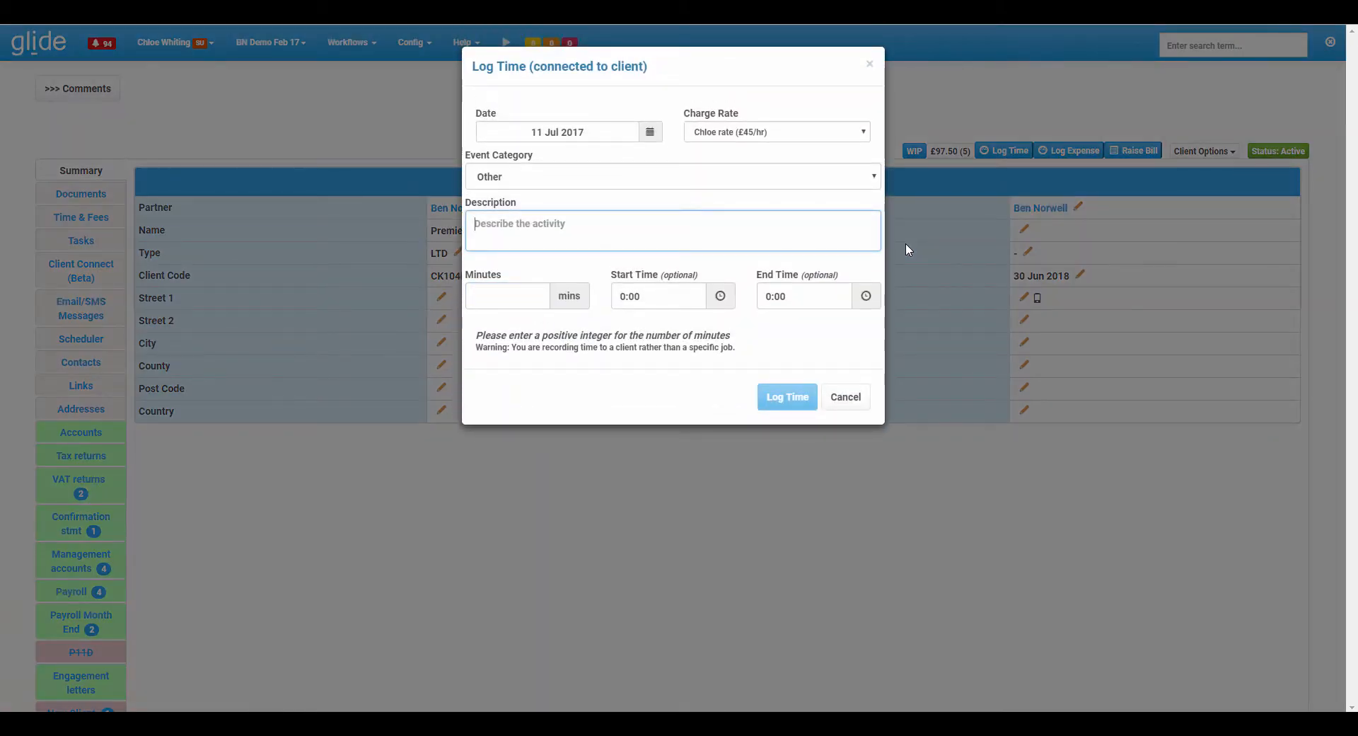
left_click(591, 178)
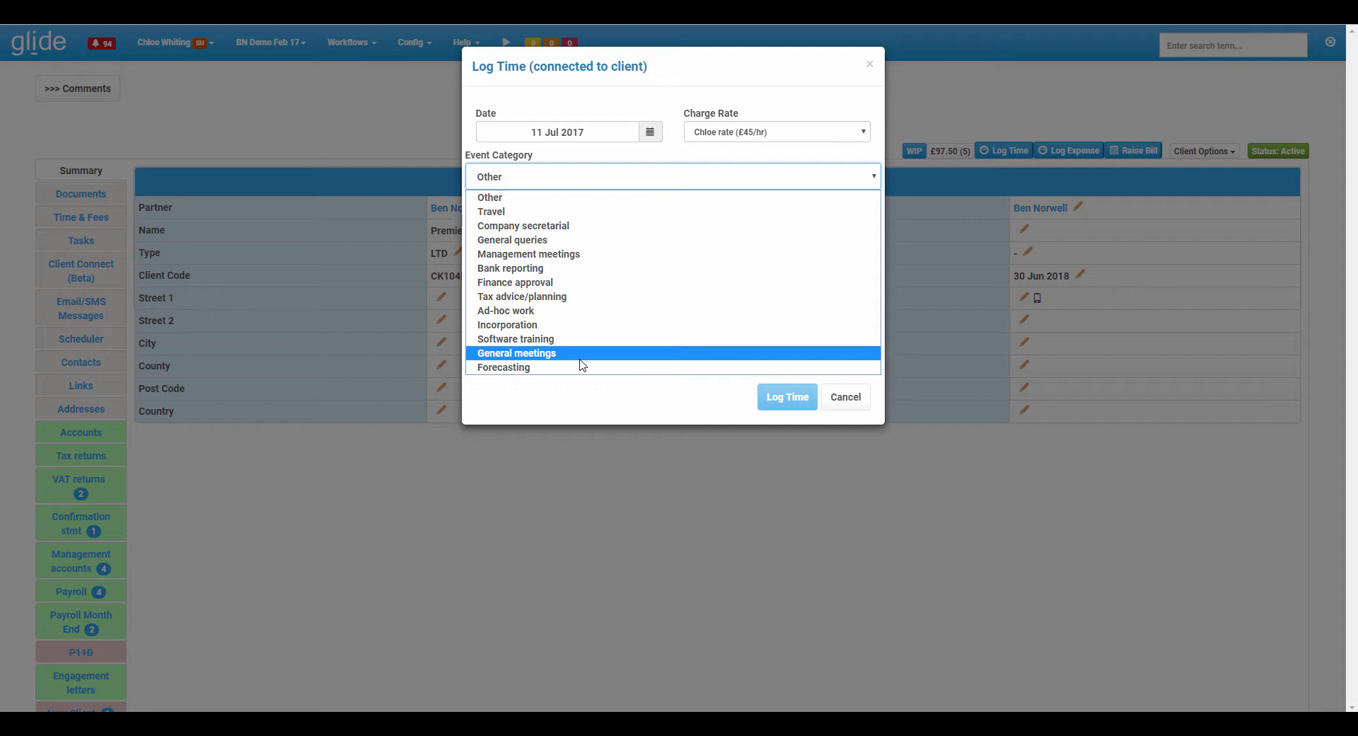
left_click(573, 241)
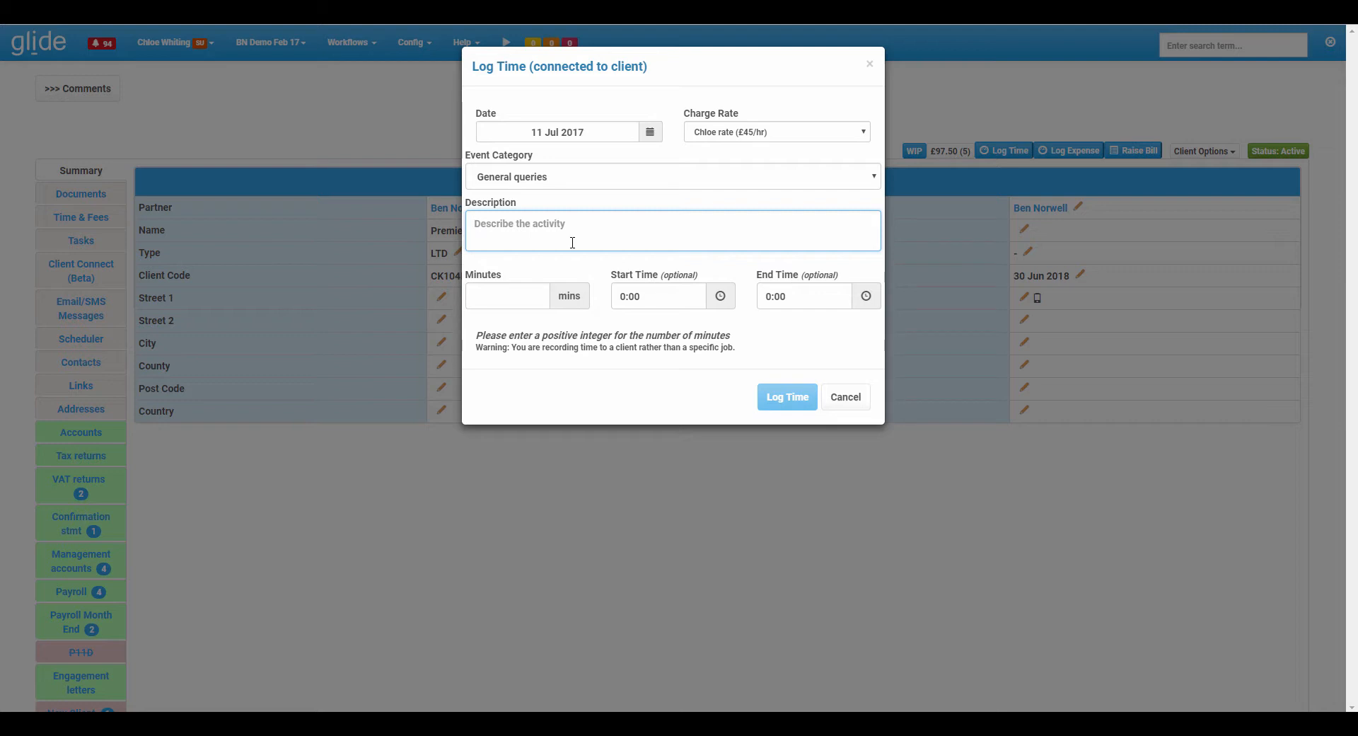
type("General query fromm client")
key("Tab")
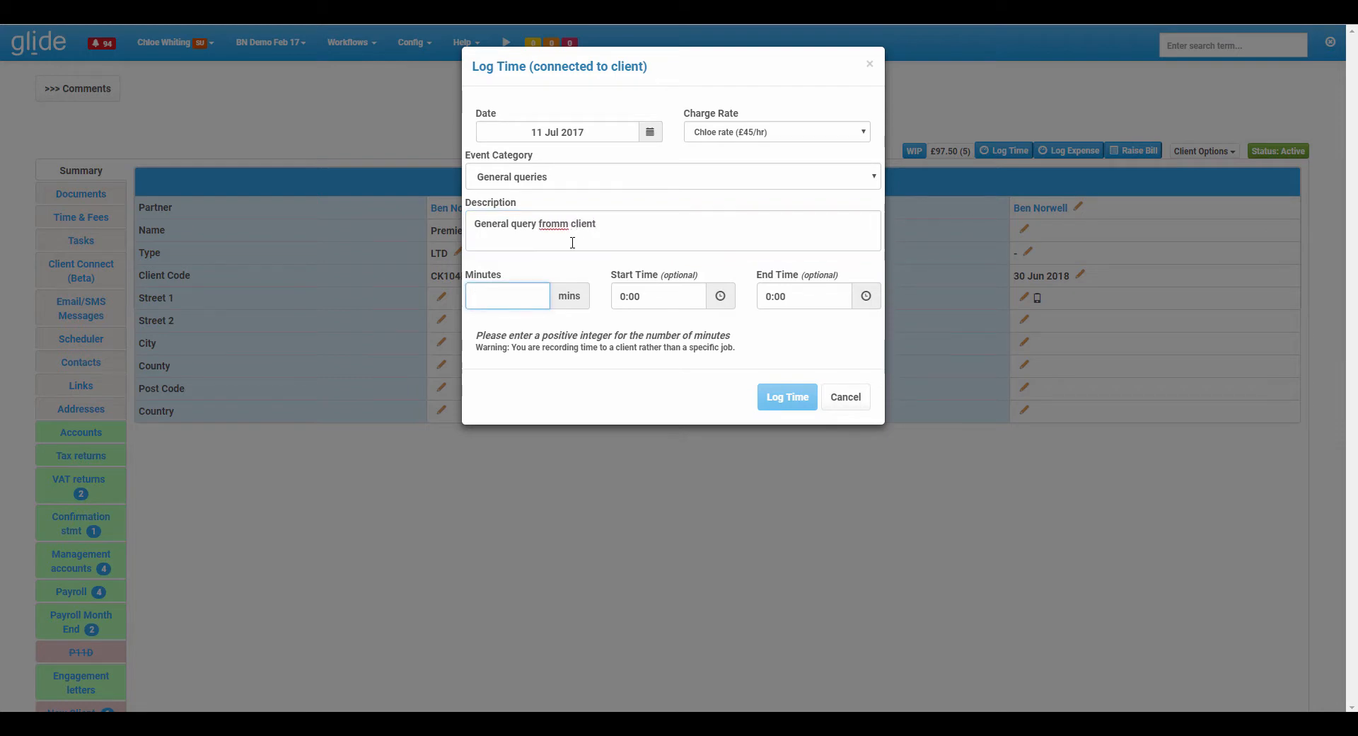
type("40")
left_click(791, 397)
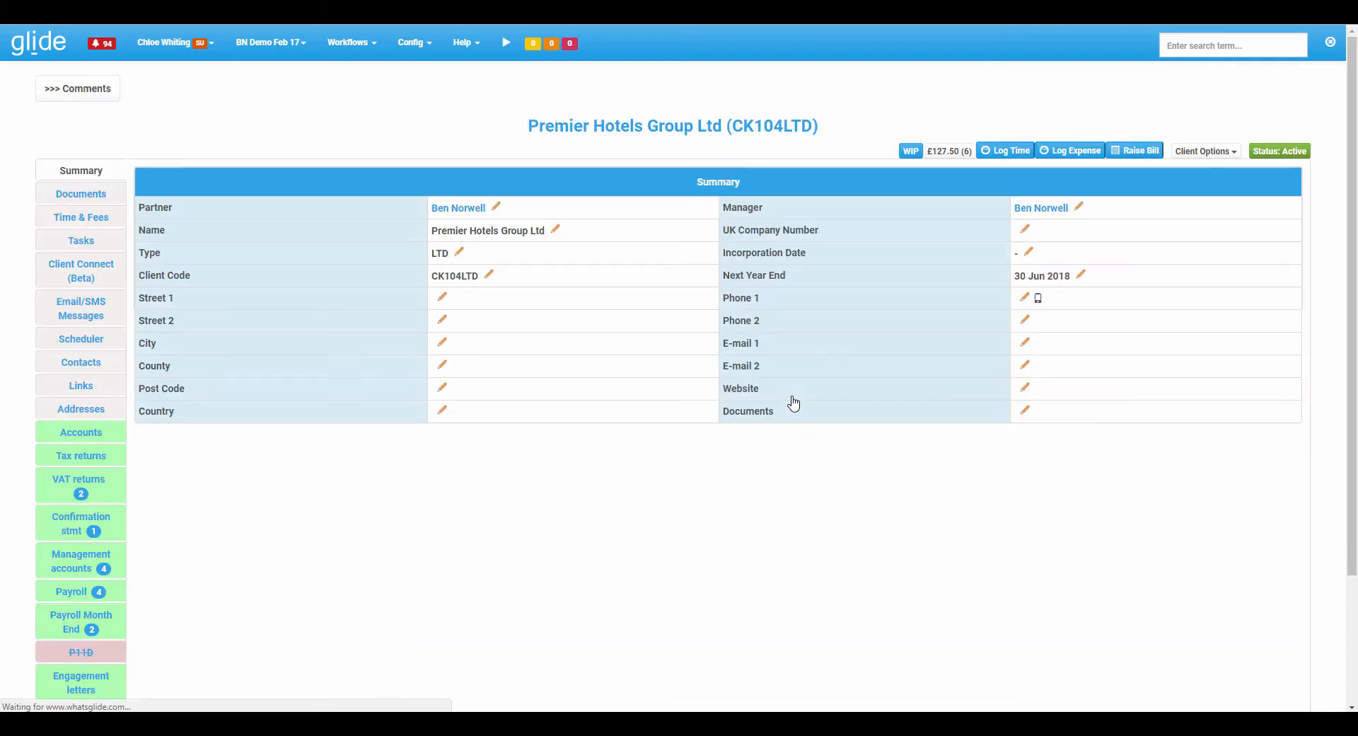
From the dashboard, log 45 minutes of non-client Holiday time described "hols".
left_click(23, 42)
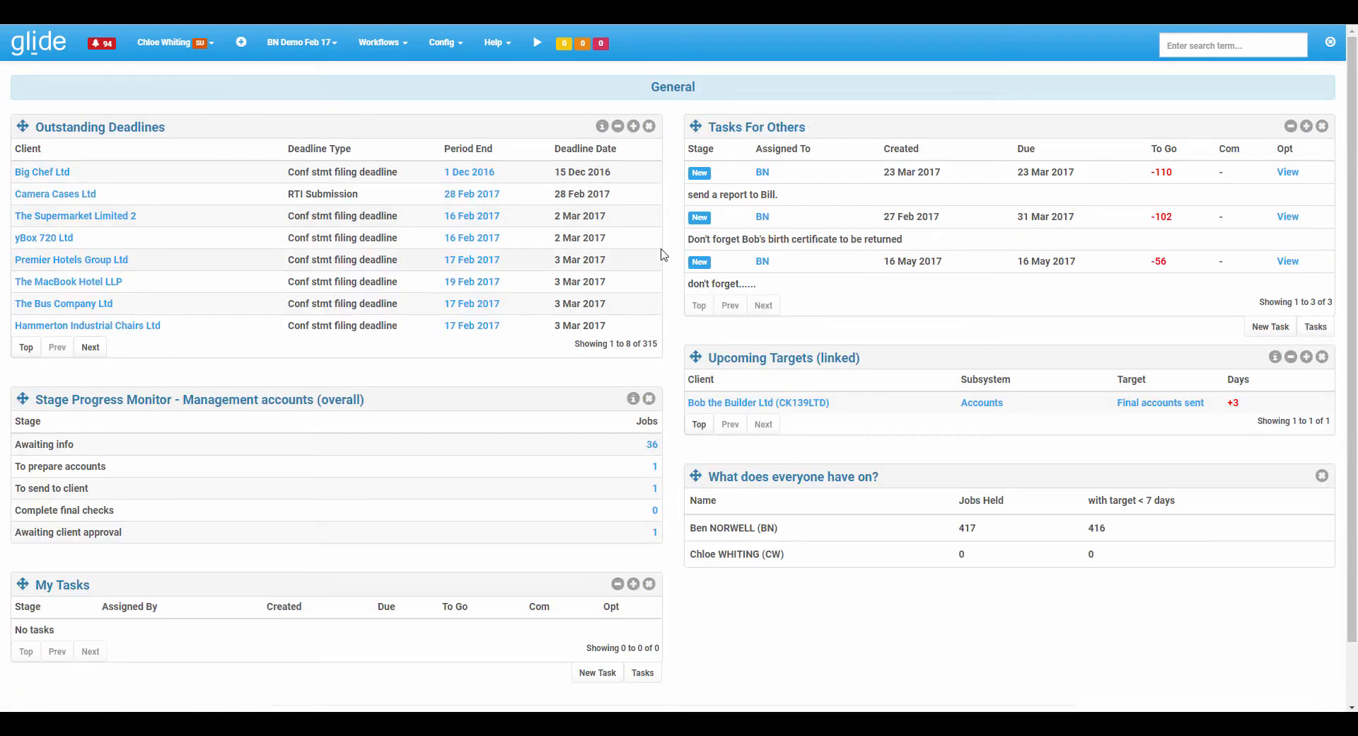
key("alt+t")
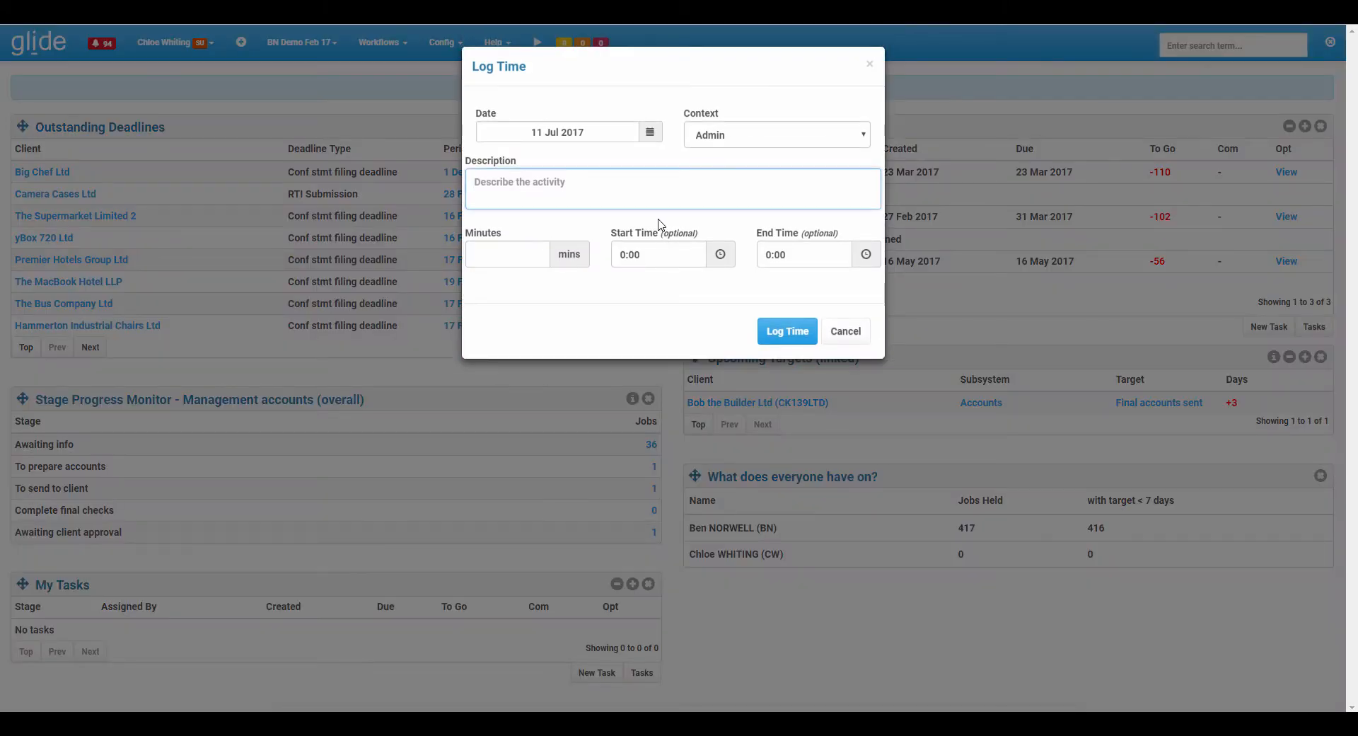
left_click(731, 138)
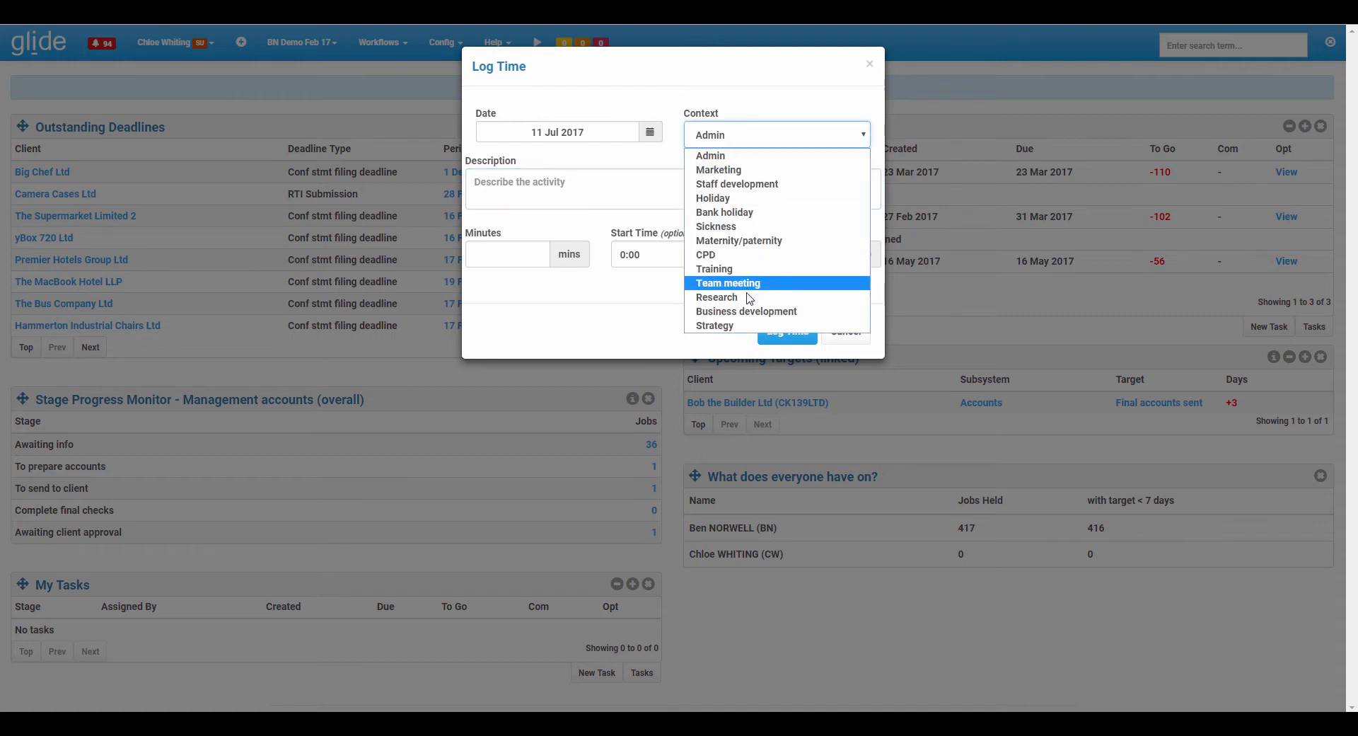
left_click(760, 203)
left_click(650, 184)
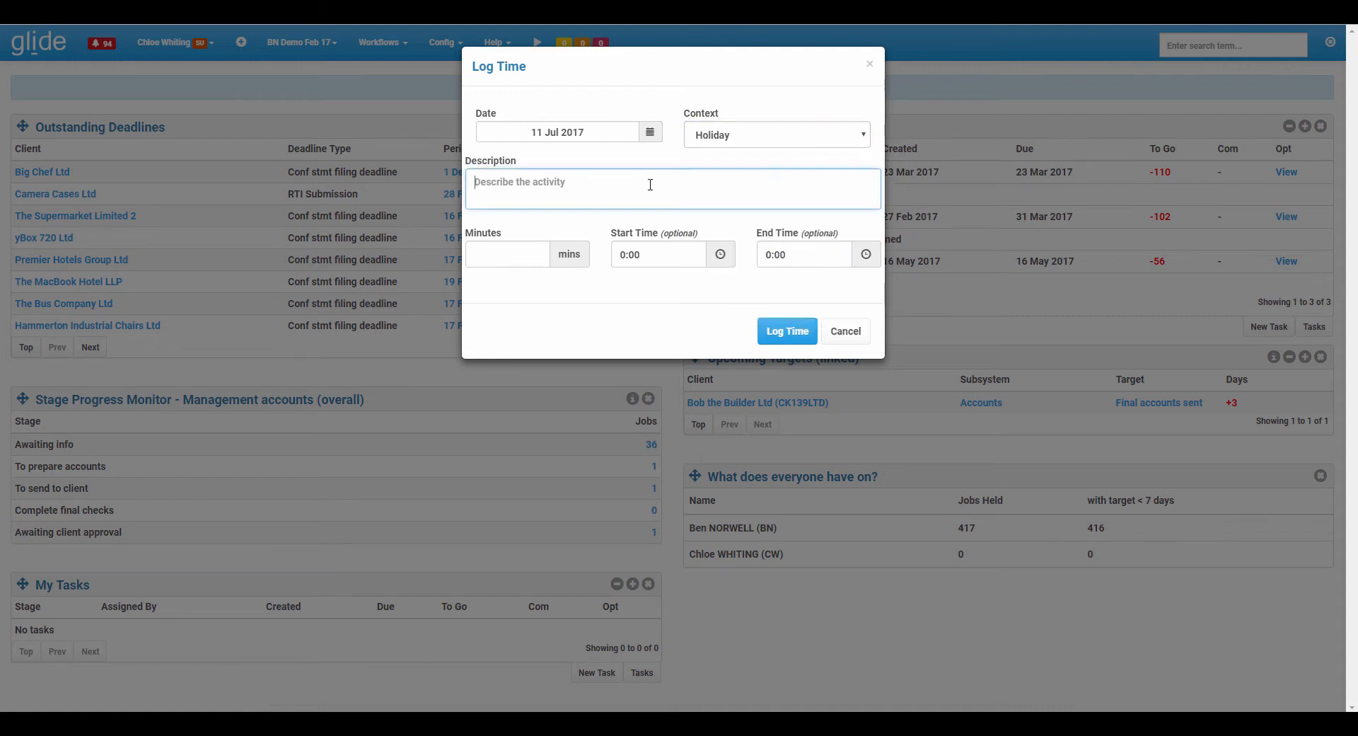
type("hols")
key("Tab")
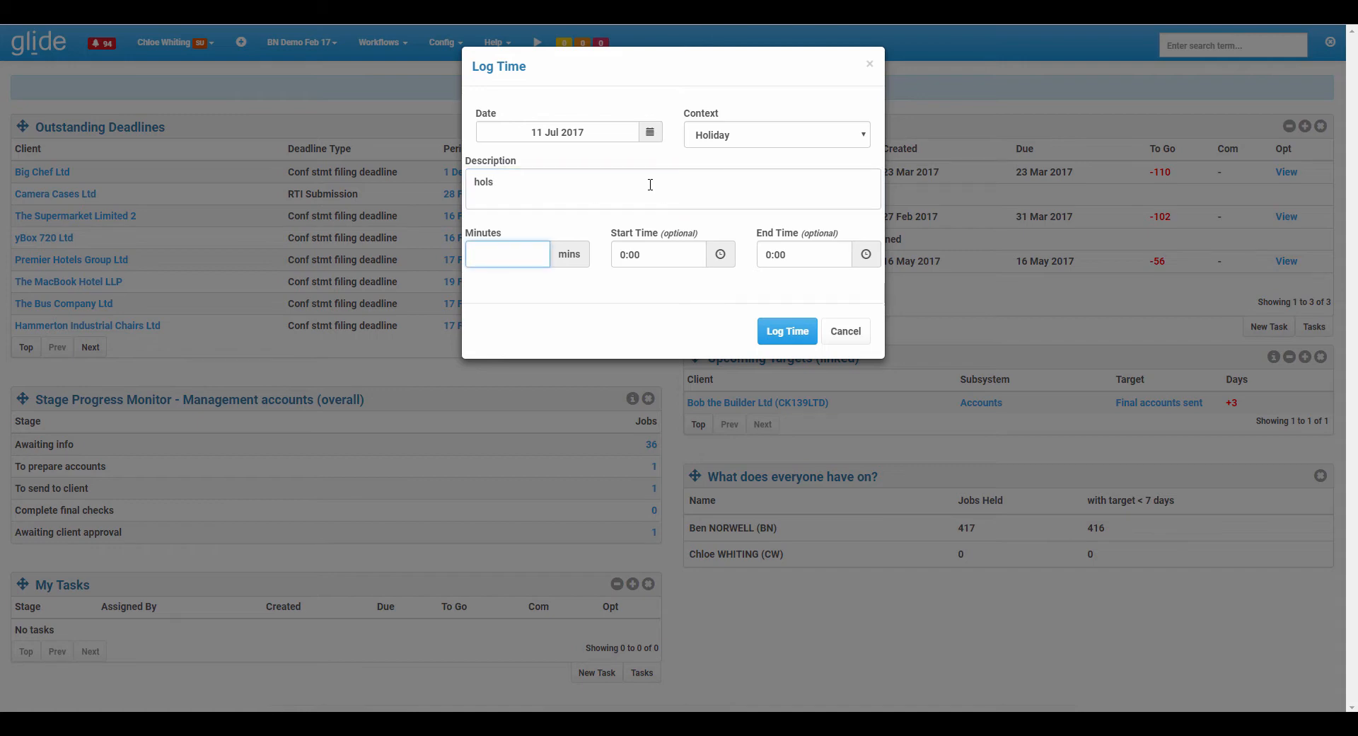
type("45")
left_click(781, 333)
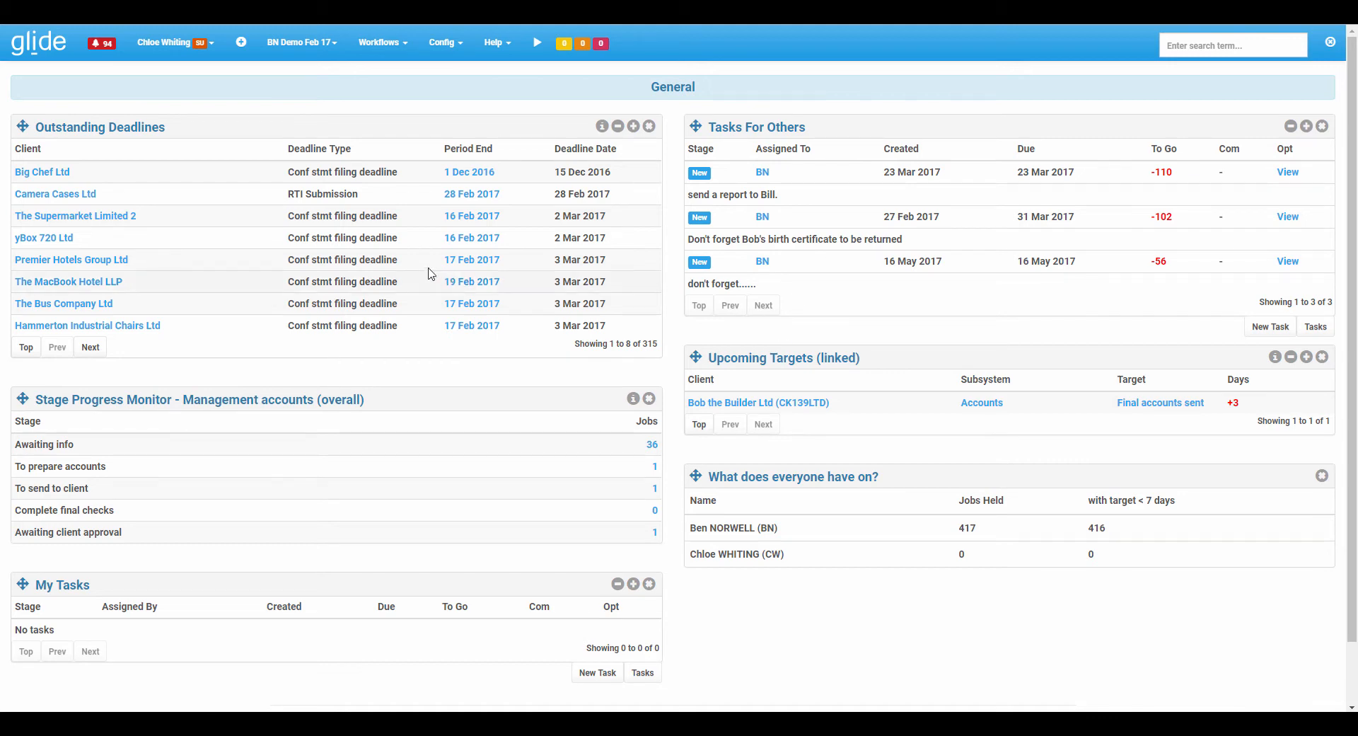
Open today's timesheet and start a new entry with Icesealer Ltd as its context.
left_click(177, 51)
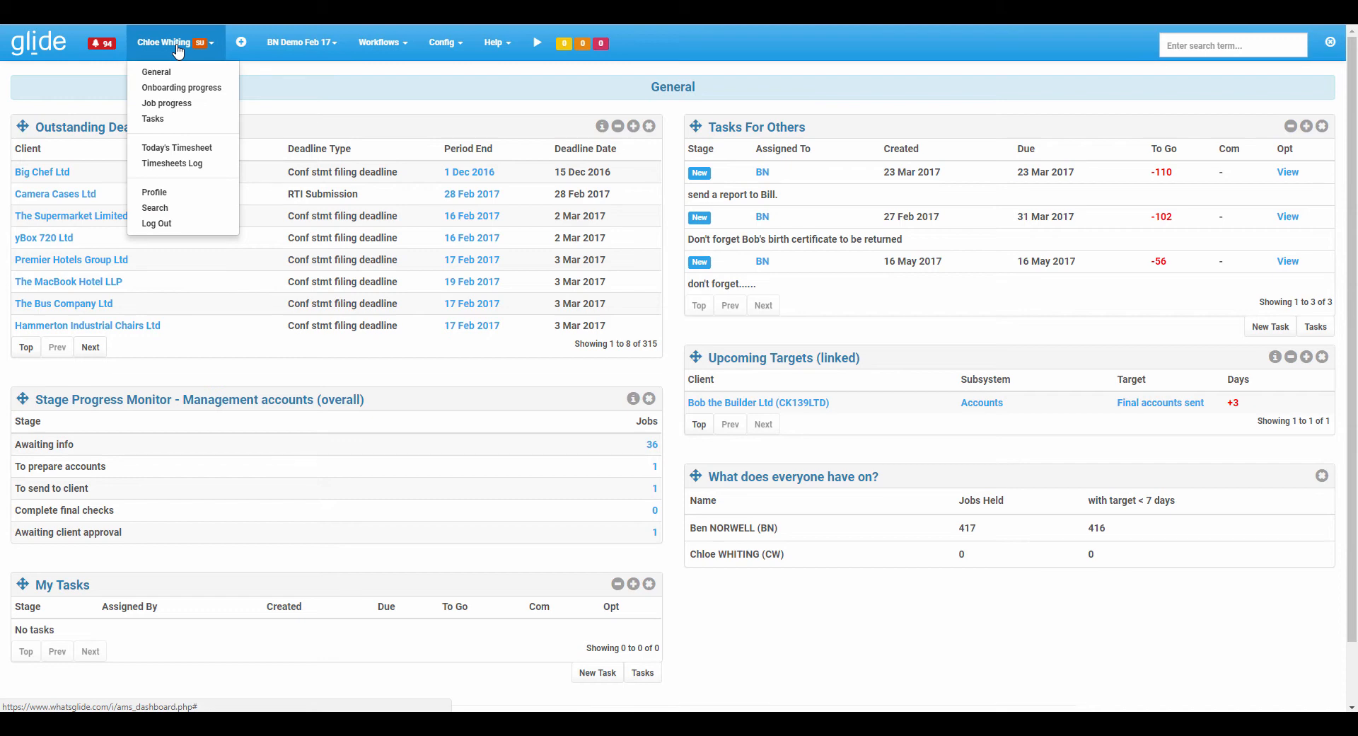
left_click(170, 152)
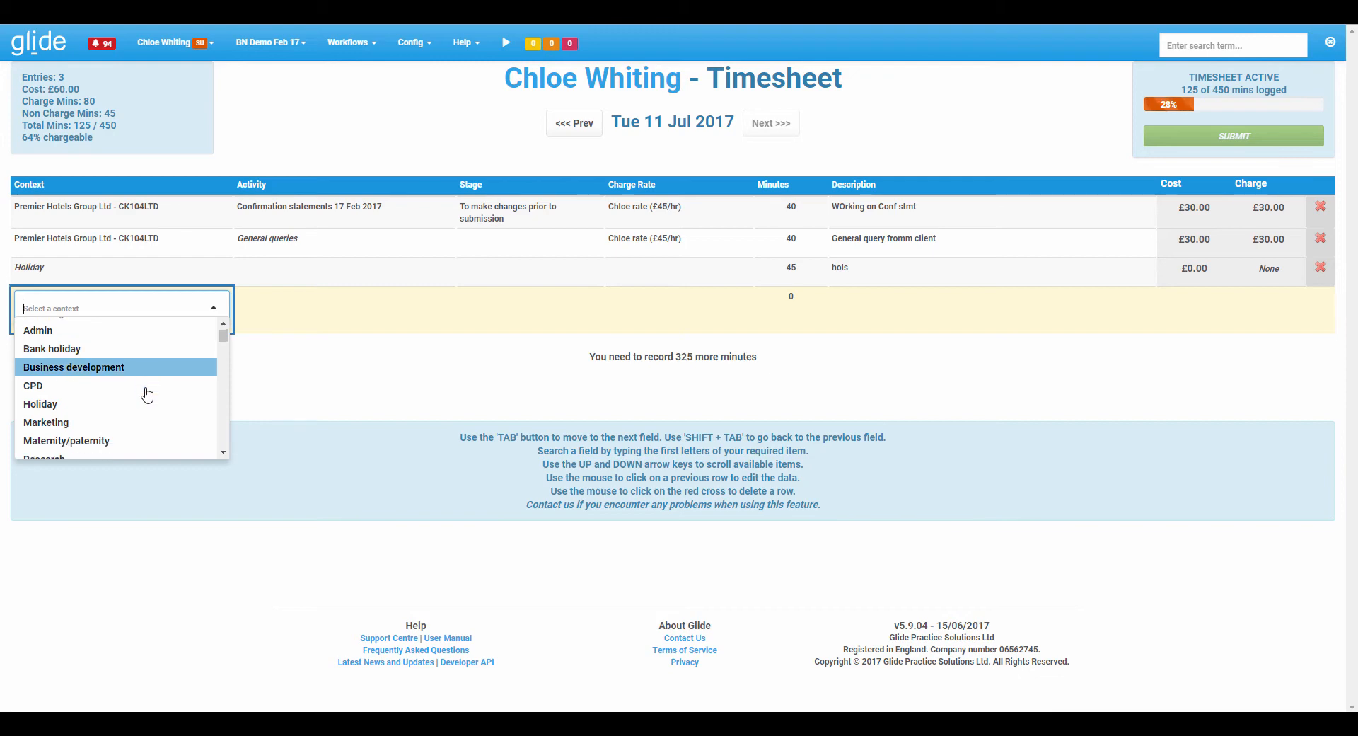
scroll(142, 391, "down", 5)
scroll(145, 393, "up", 5)
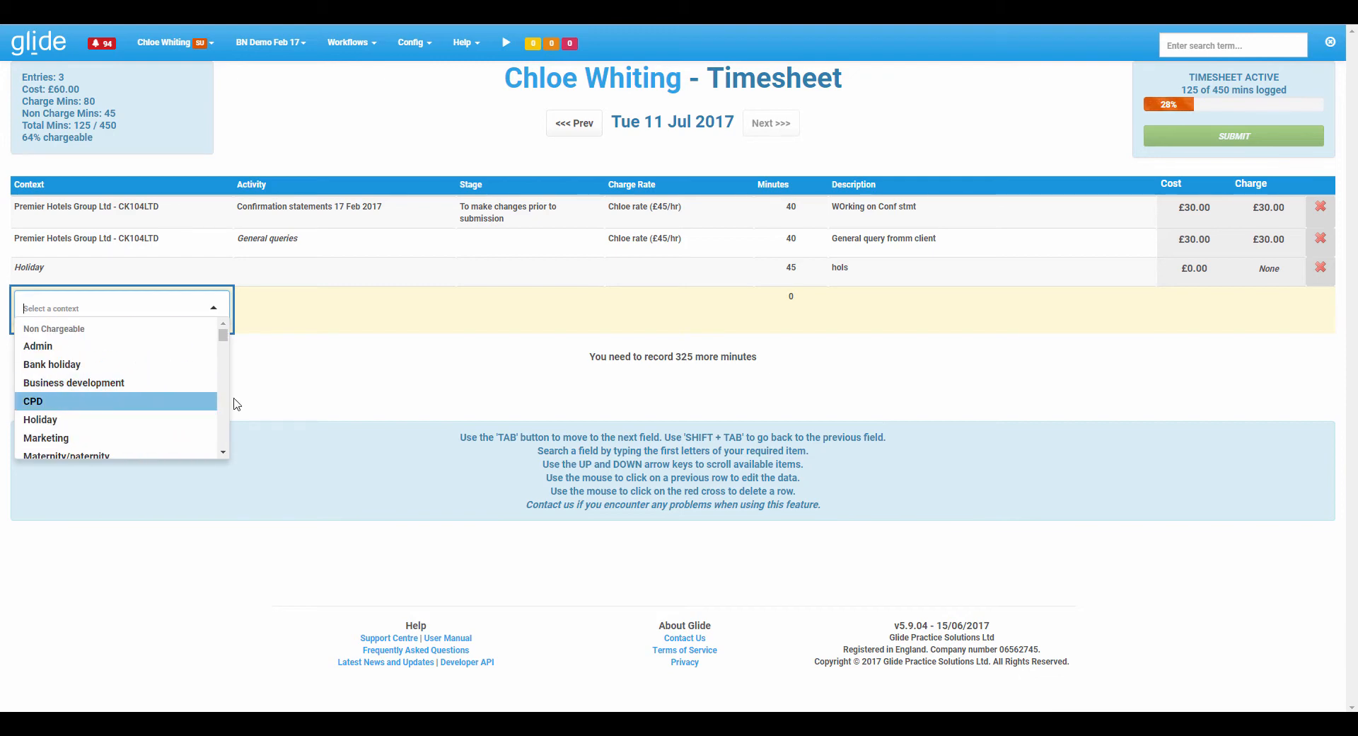
type("ices")
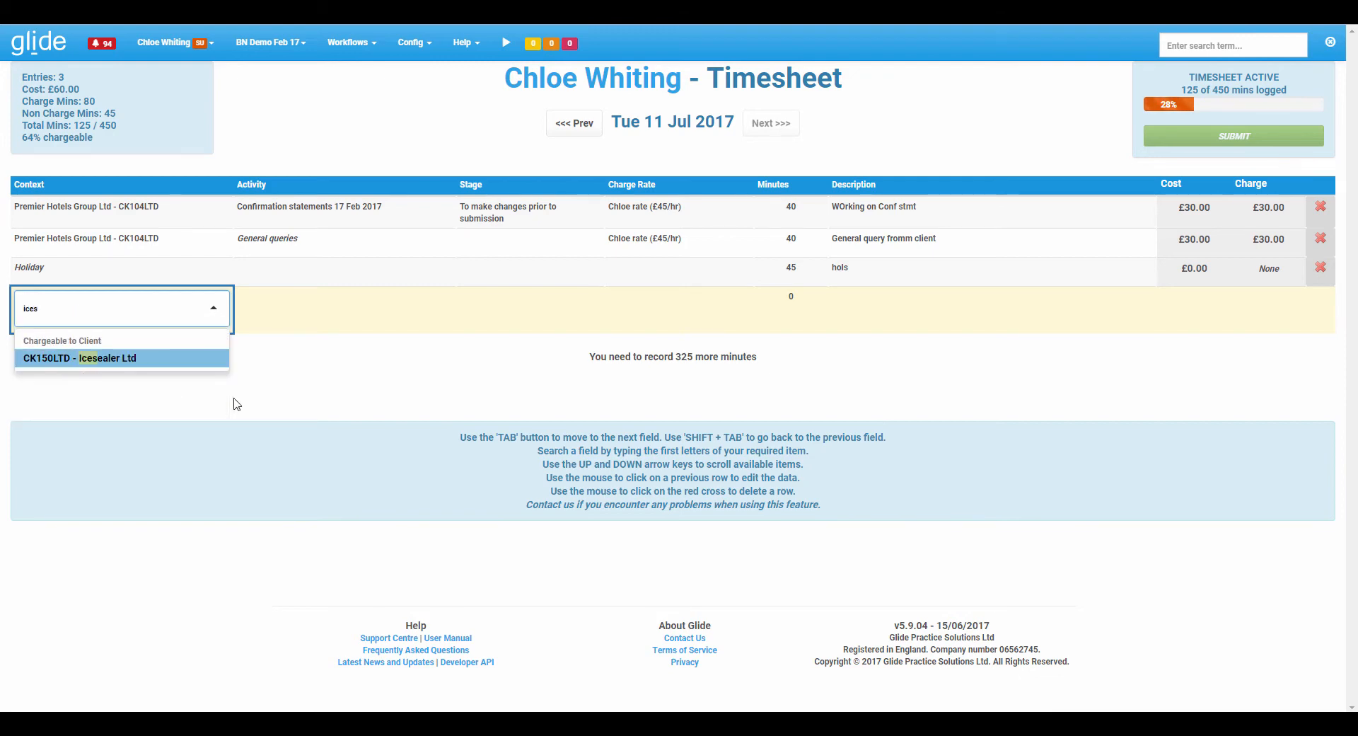
key("BackSpace")
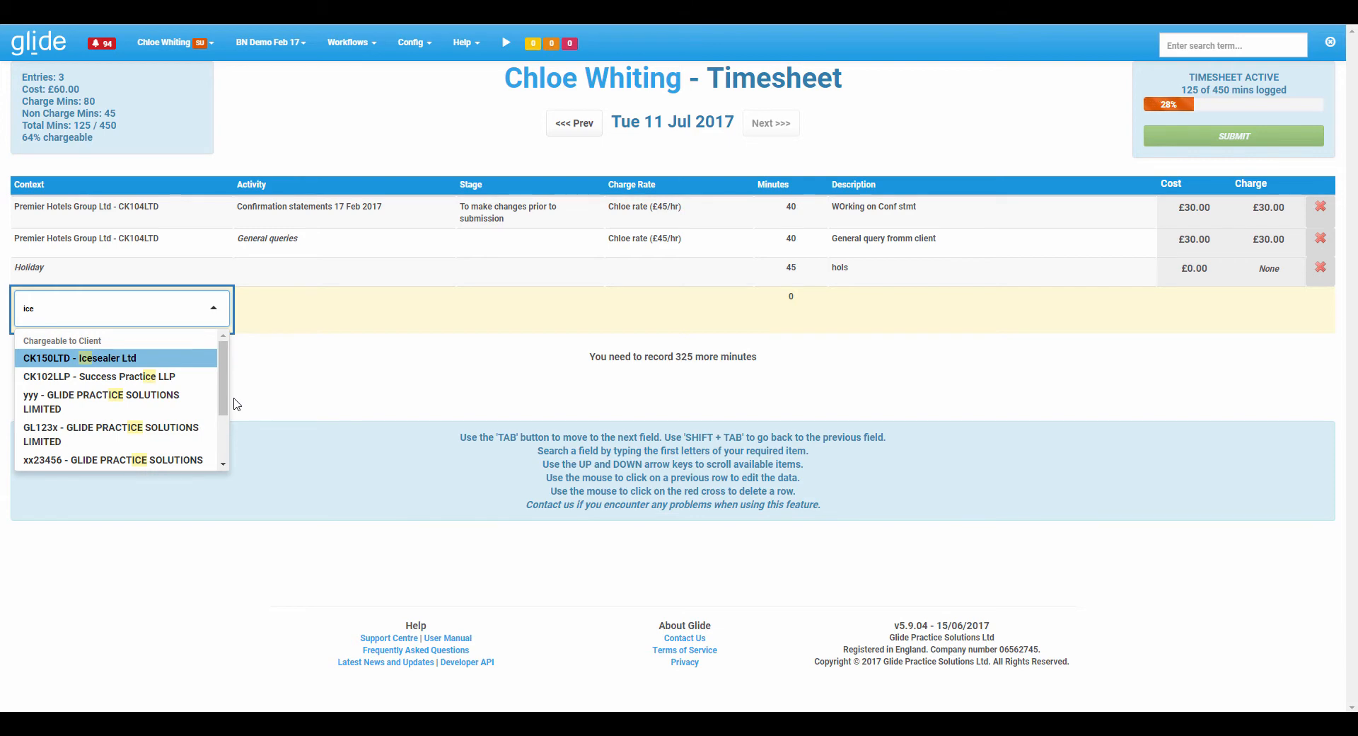
key("Down")
key("Up")
key("Down")
key("Up")
key("Down")
key("Up")
key("Tab")
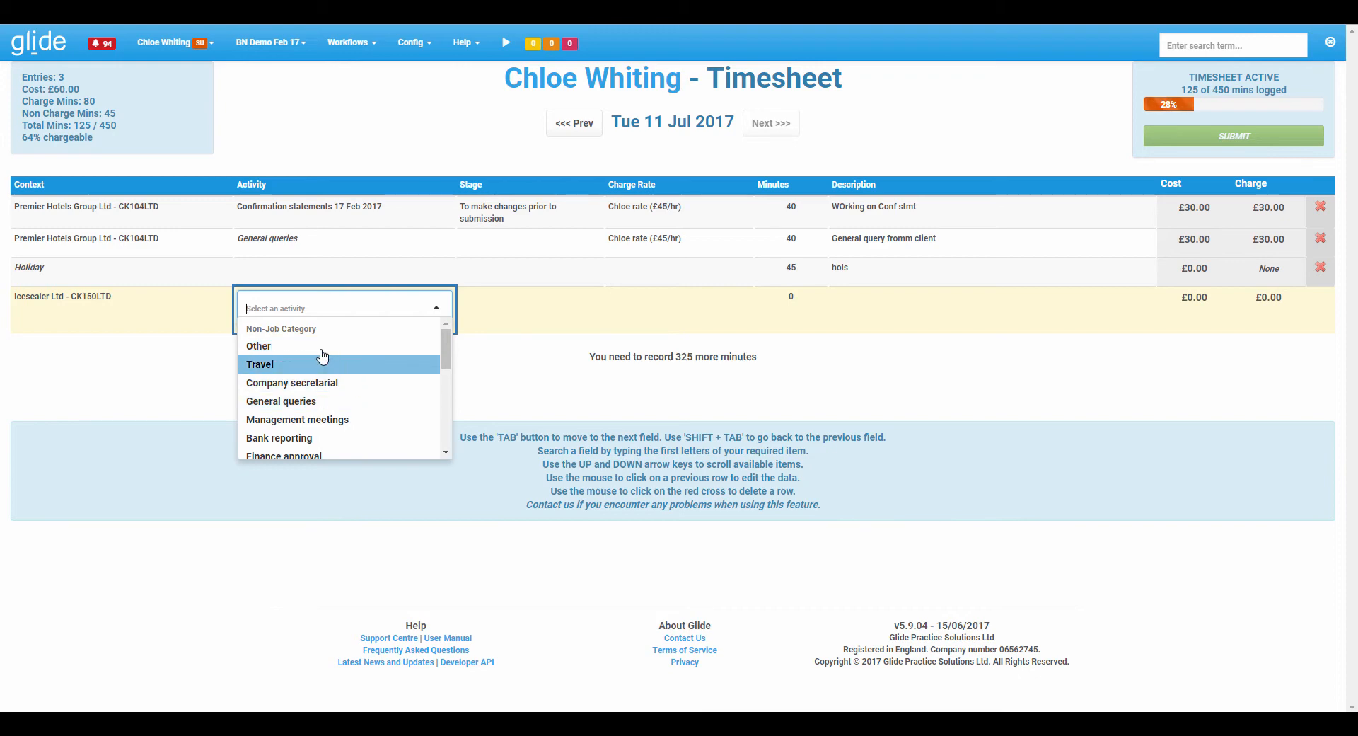
Set the new entry's activity to the VAT returns - 31 May 2017 job.
scroll(334, 382, "down", 4)
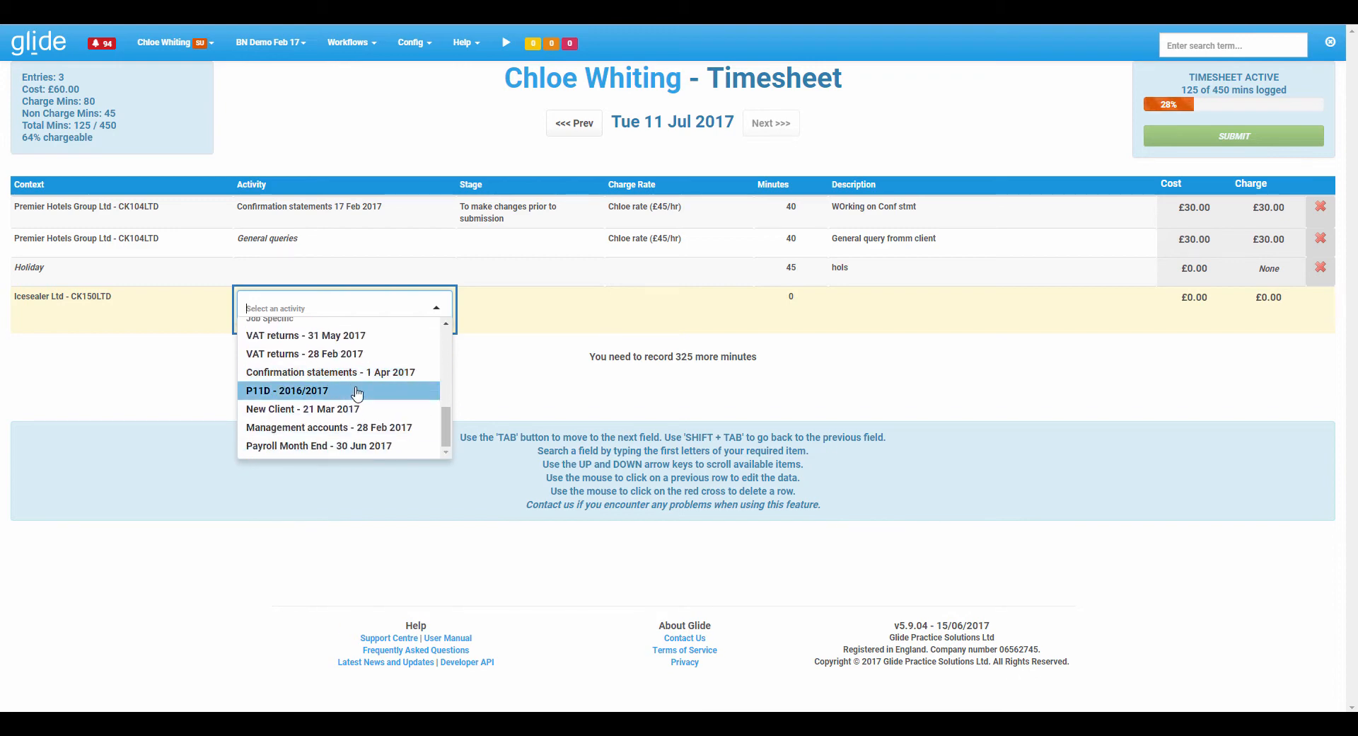
scroll(370, 395, "up", 3)
scroll(370, 395, "up", 1)
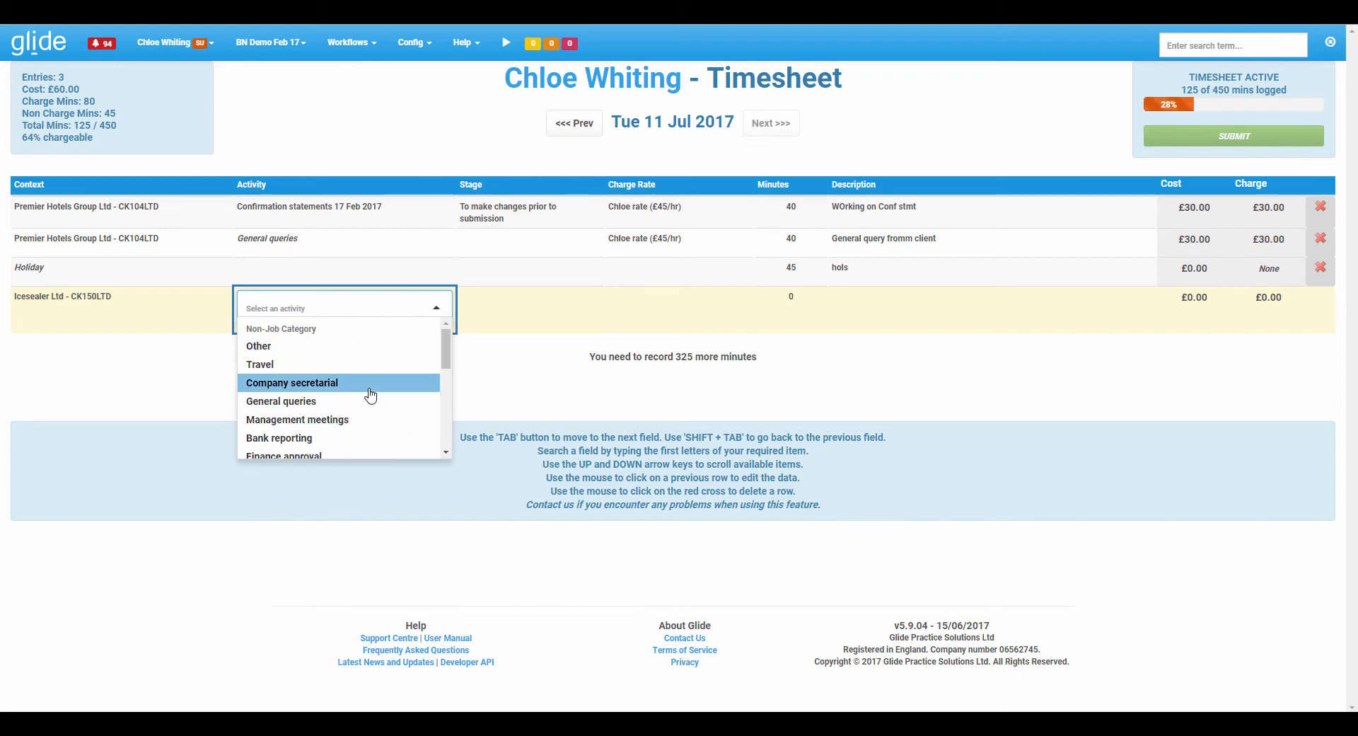
type("2017")
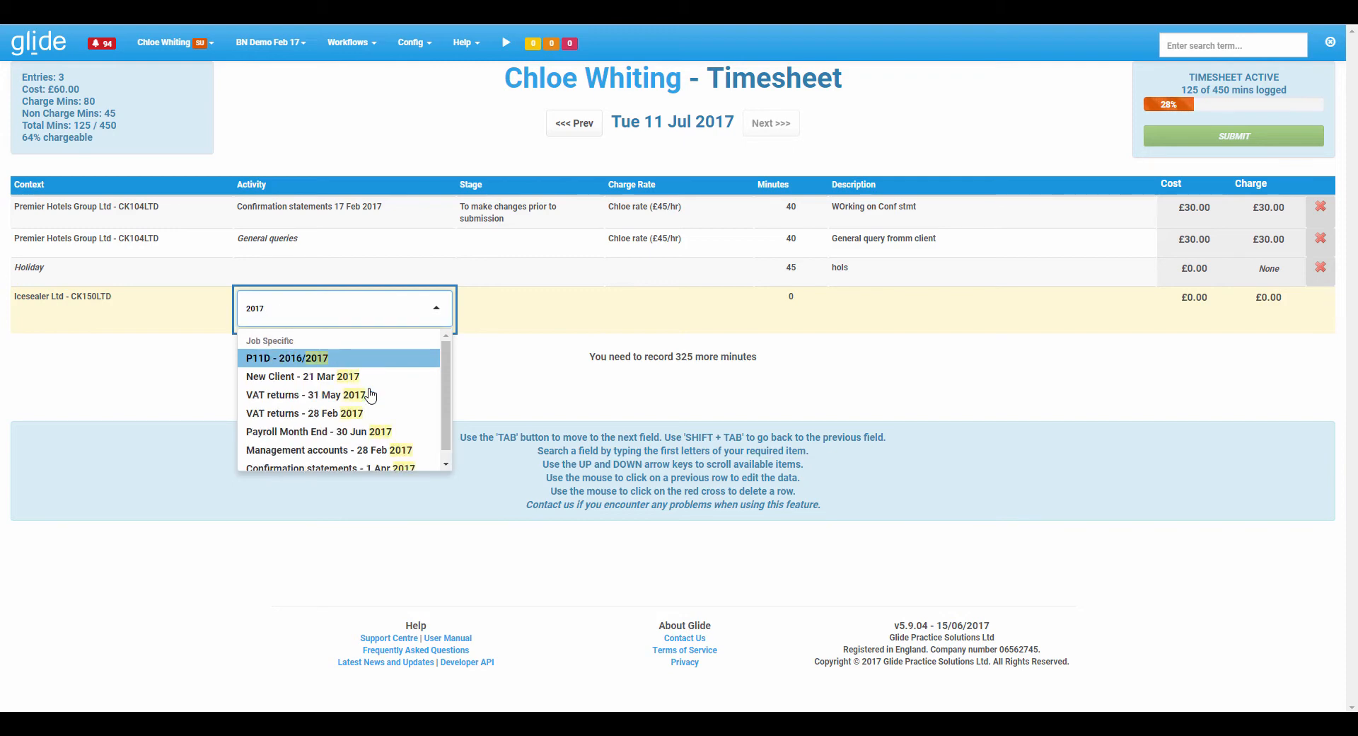
key("Down")
key("Down")
key("Down")
key("Down")
key("Down")
key("Down")
key("Up")
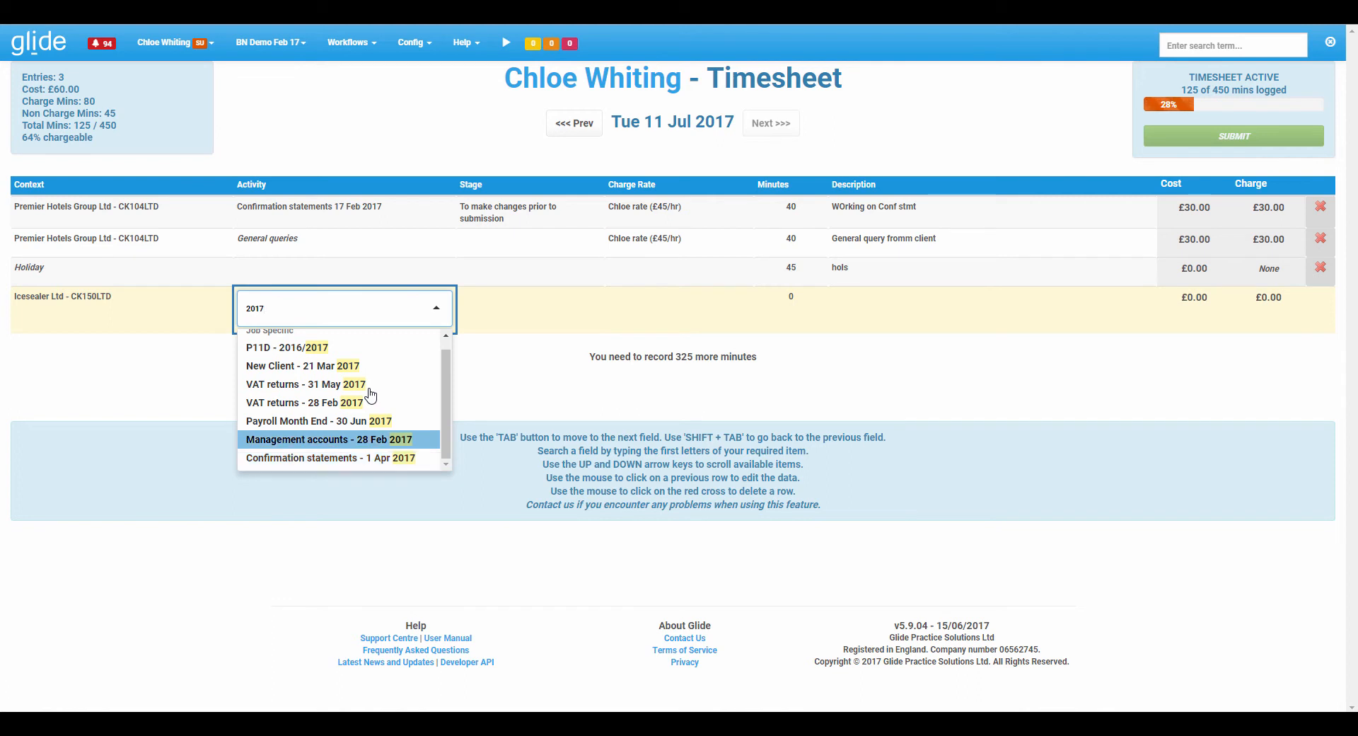
key("Up")
key("Up")
key("Up")
key("Up")
key("Up")
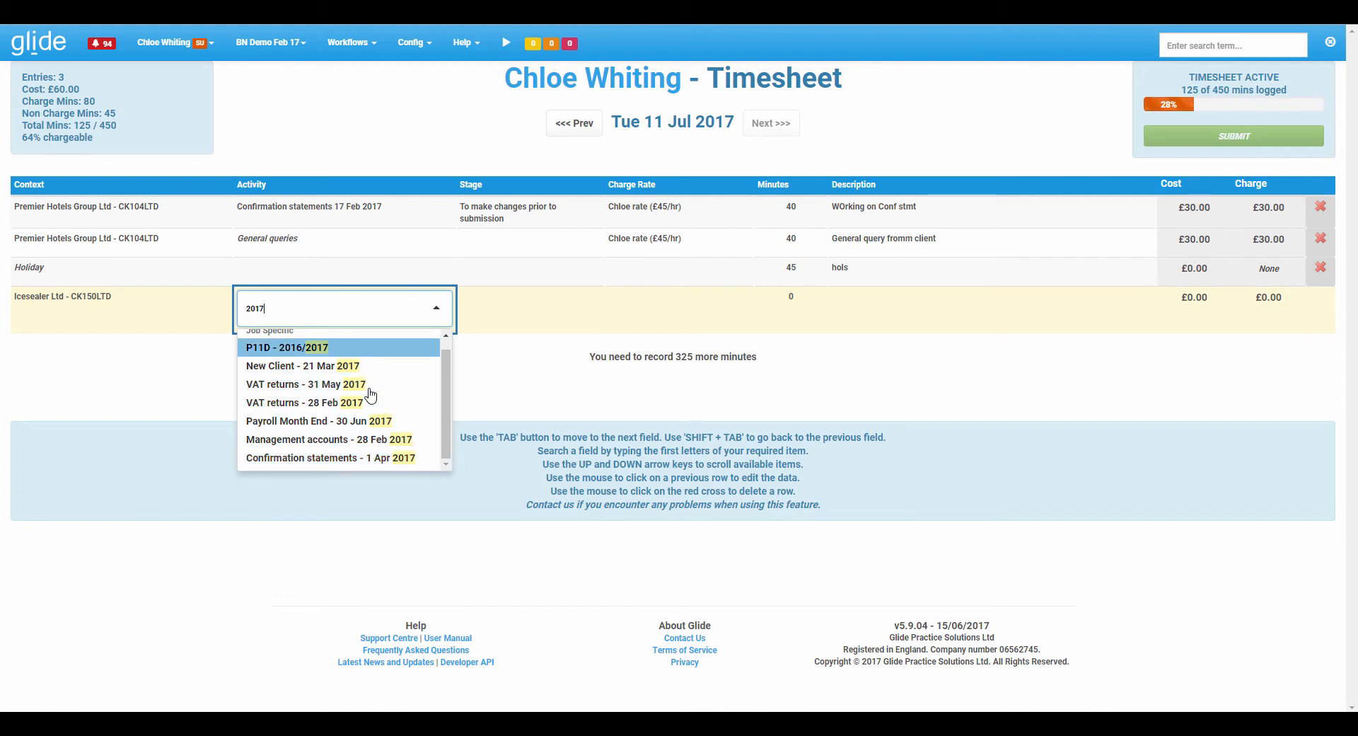
key("Down")
key("Down")
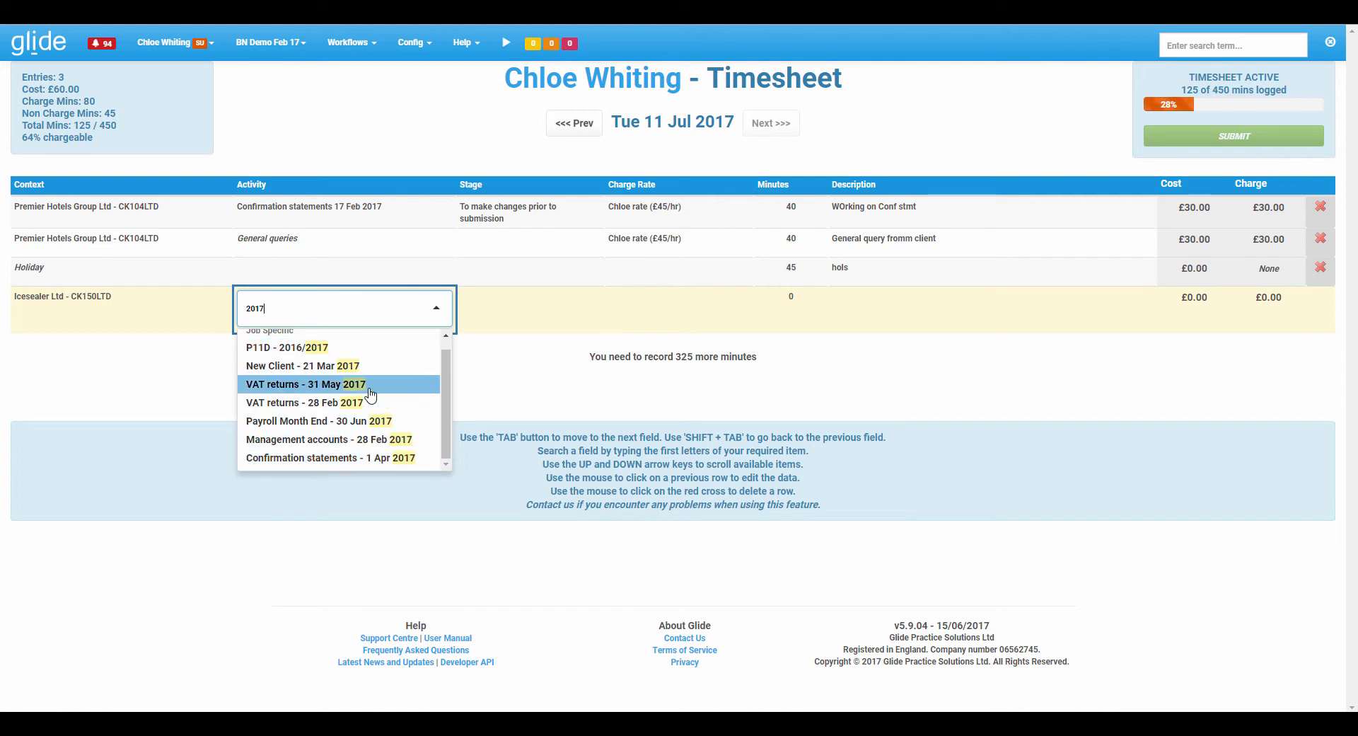
key("Tab")
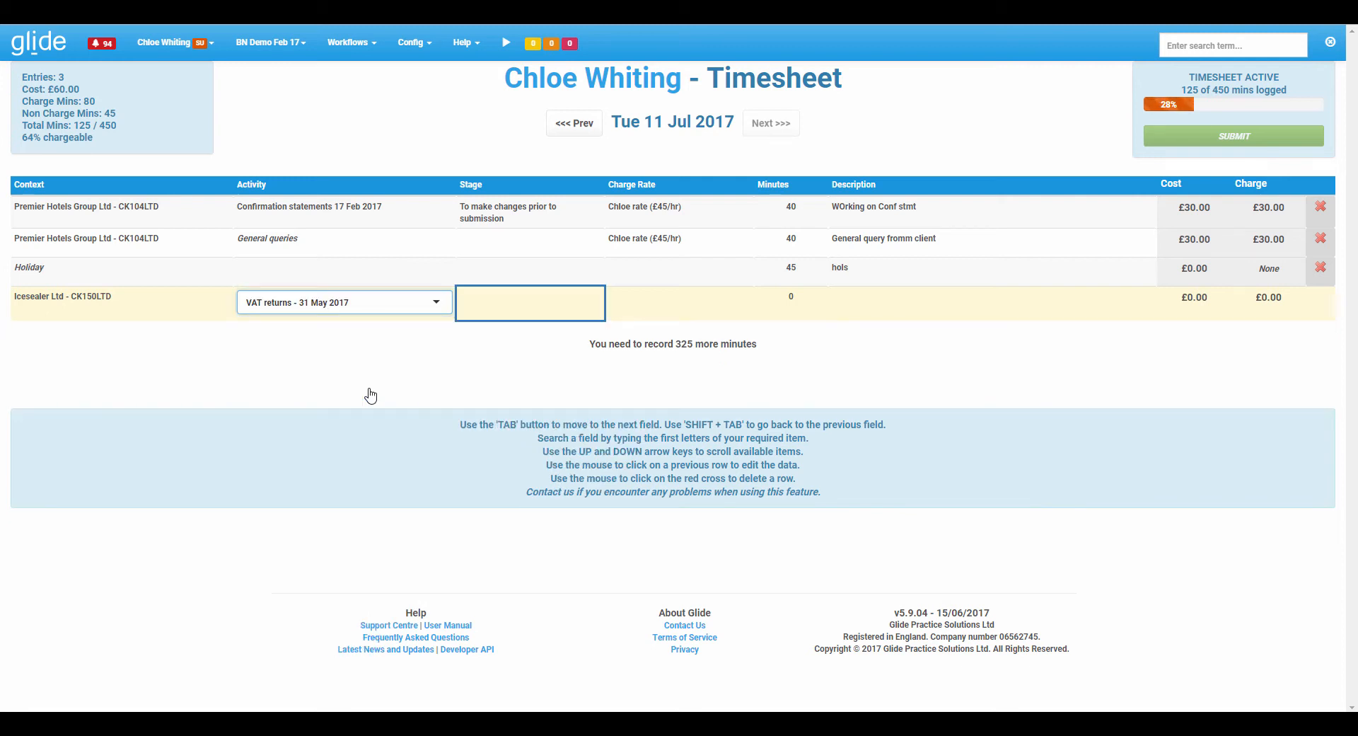
Set the entry's stage to Ready to start and keep the Chloe rate (£45/hr) charge rate.
left_click(585, 307)
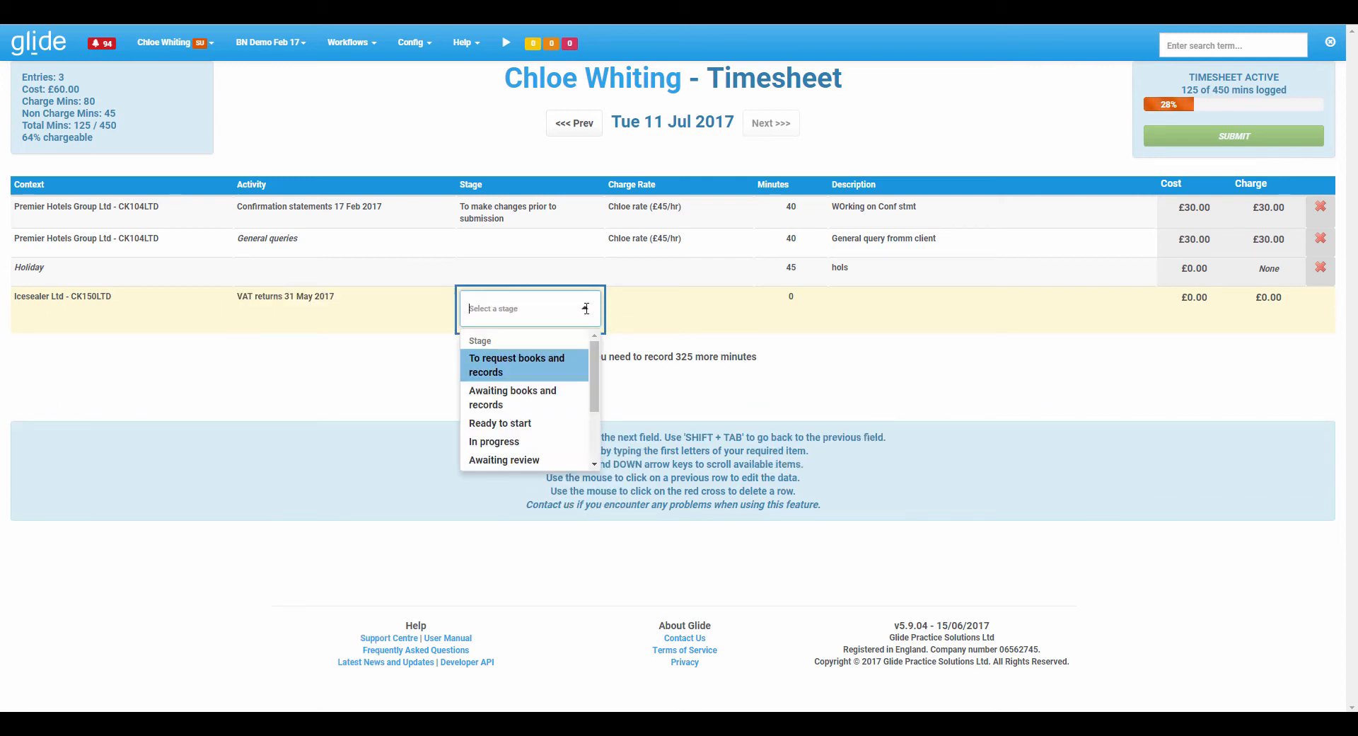
left_click(527, 421)
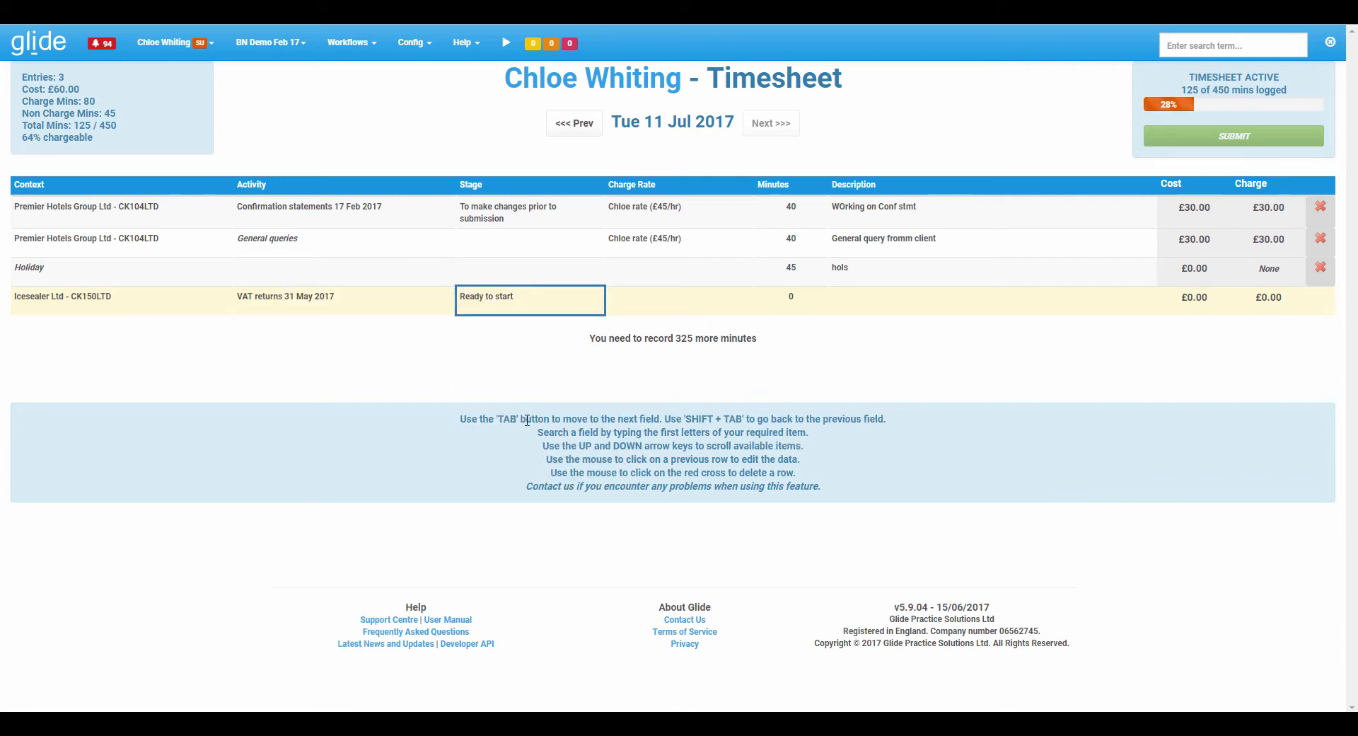
key("Tab")
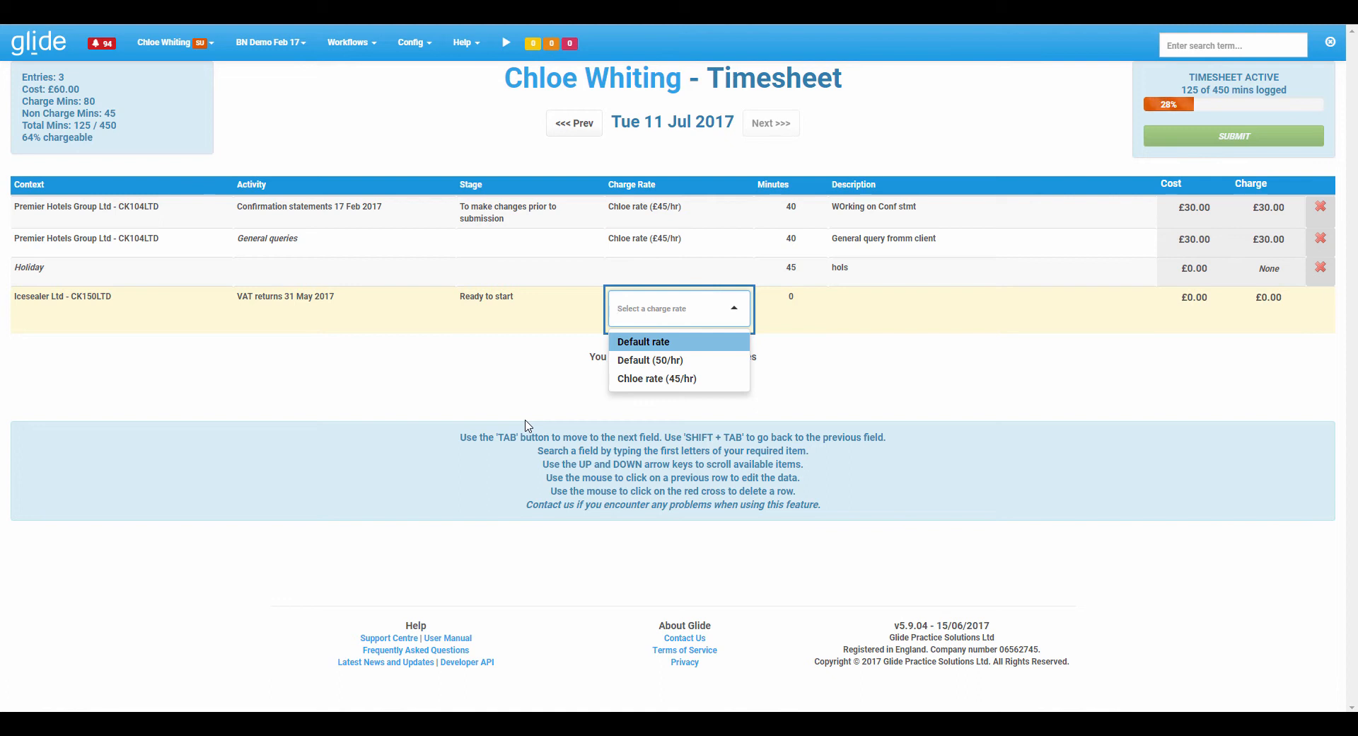
key("Tab")
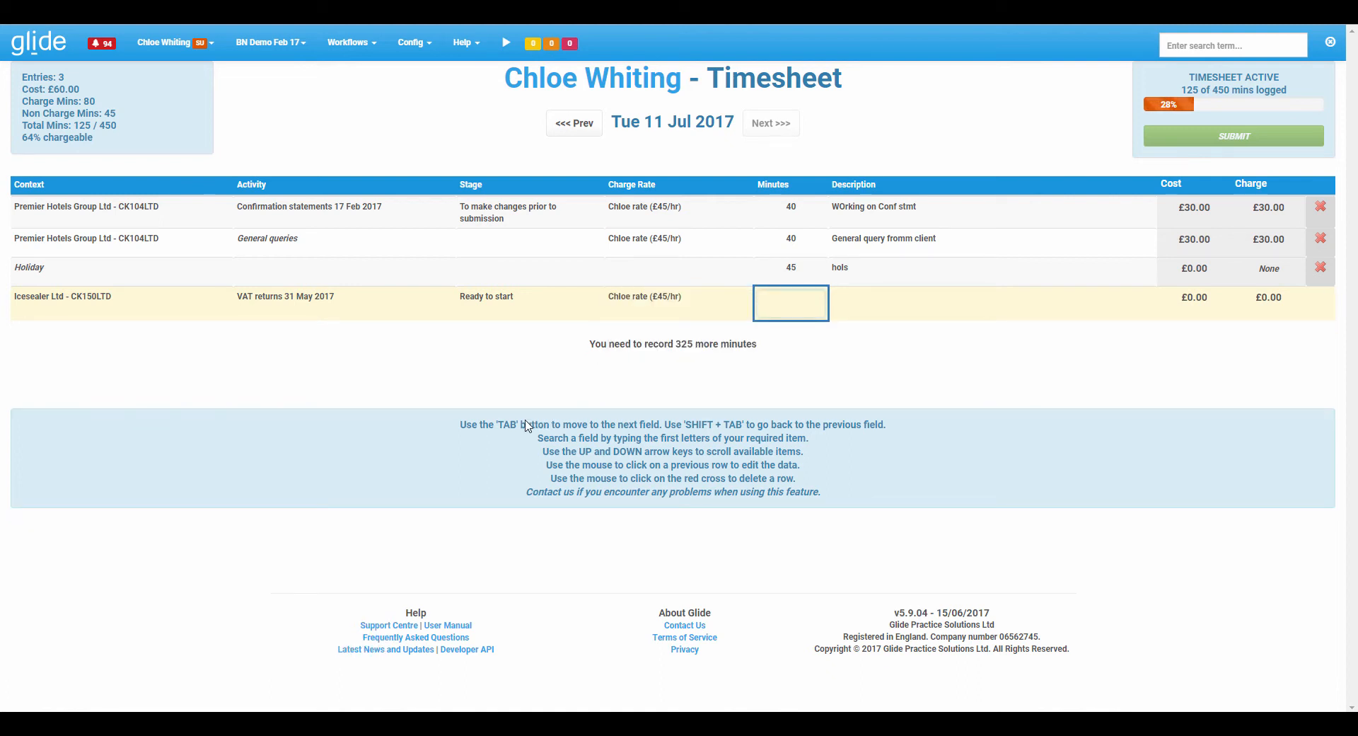
Enter 50 minutes with the description "VAT return" and submit the timesheet entry.
type("50")
key("Tab")
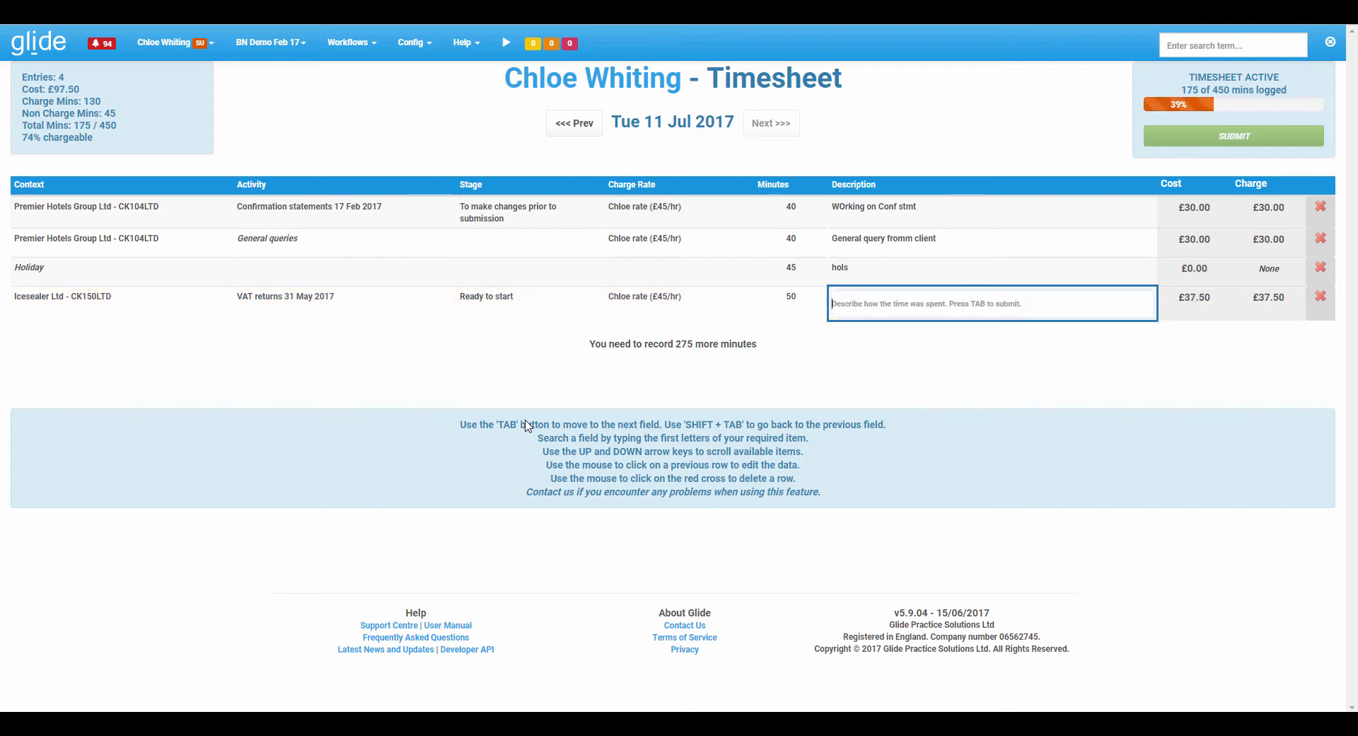
type("VAT return")
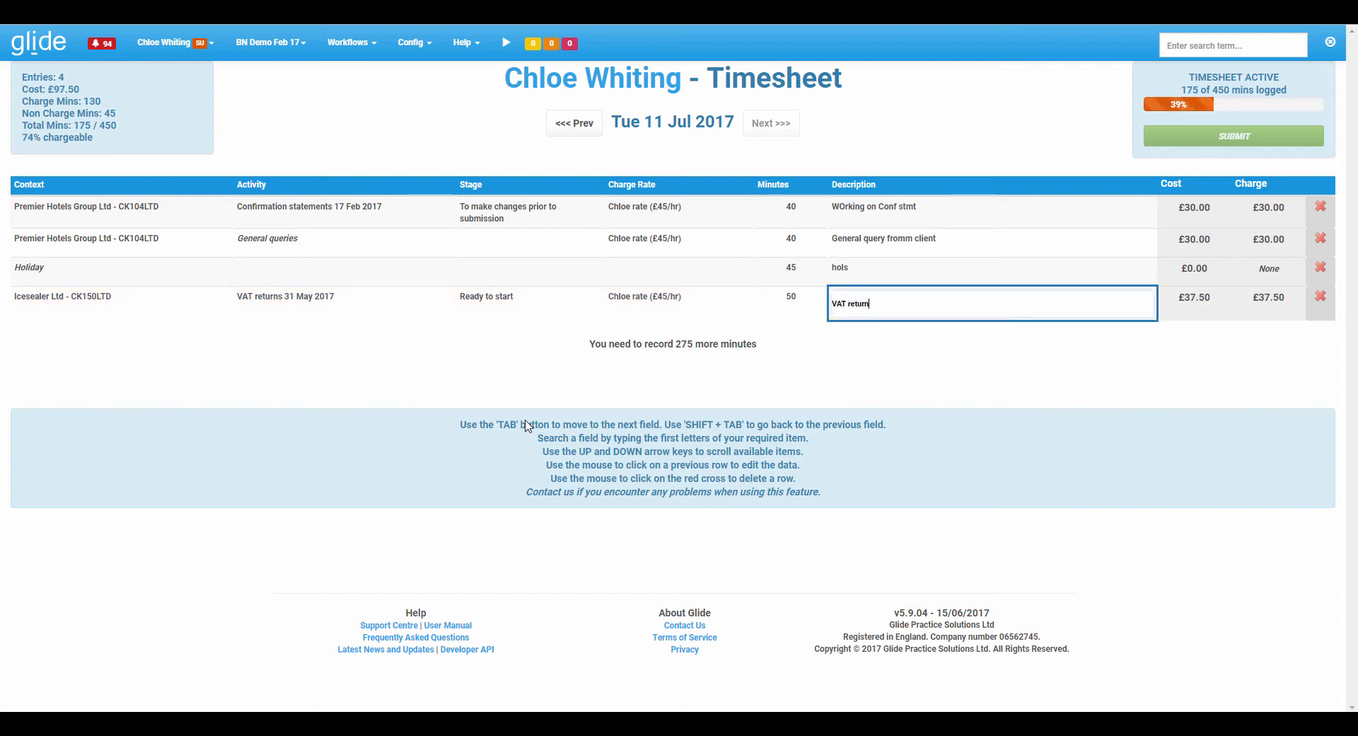
key("Tab")
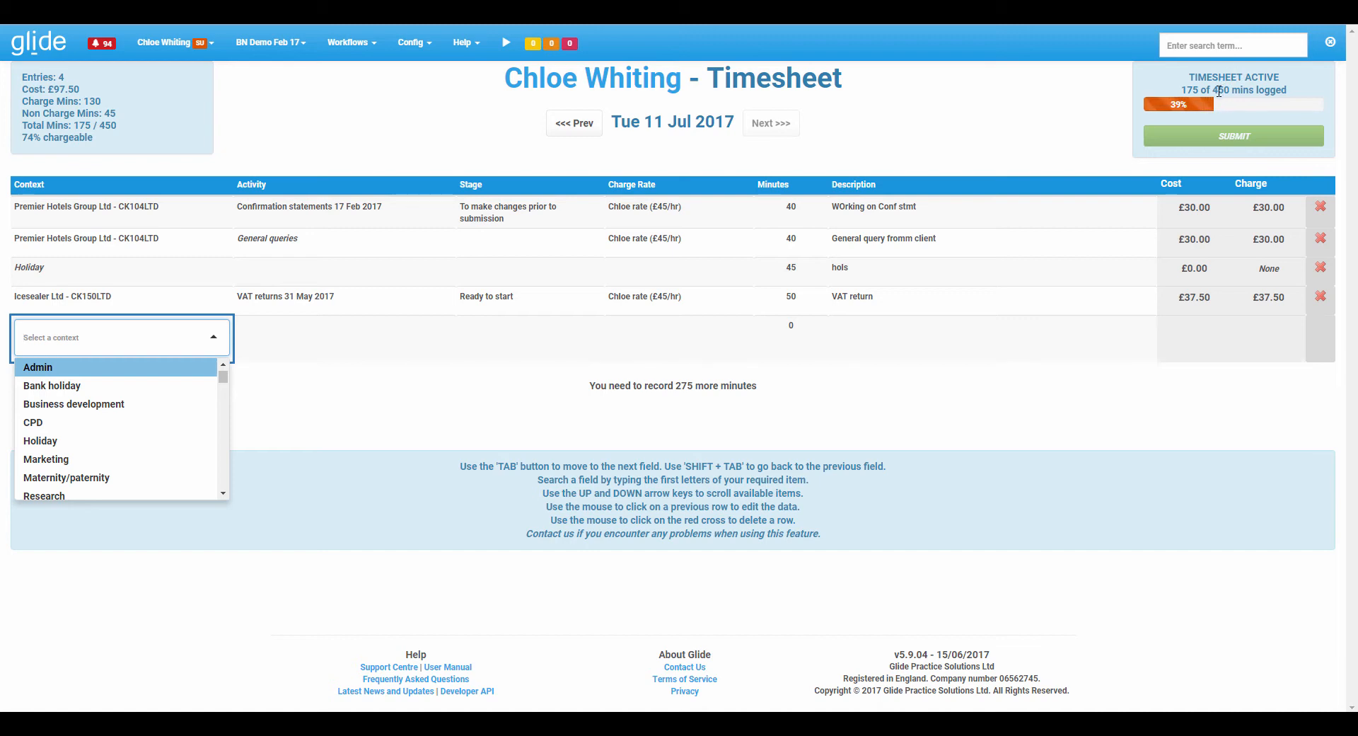
Highlight the timesheet's daily minutes target and return to the dashboard.
left_click_drag(1215, 90, 1230, 91)
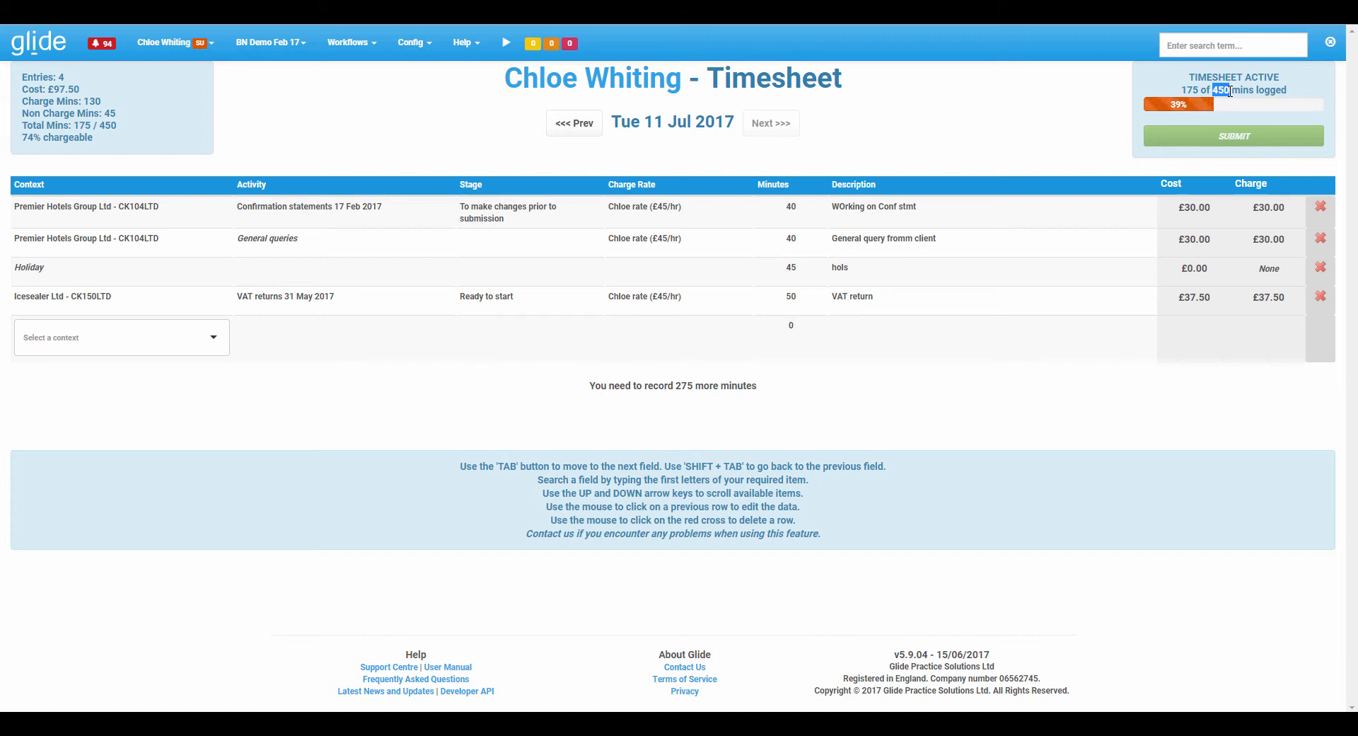
left_click(1229, 90)
left_click(20, 54)
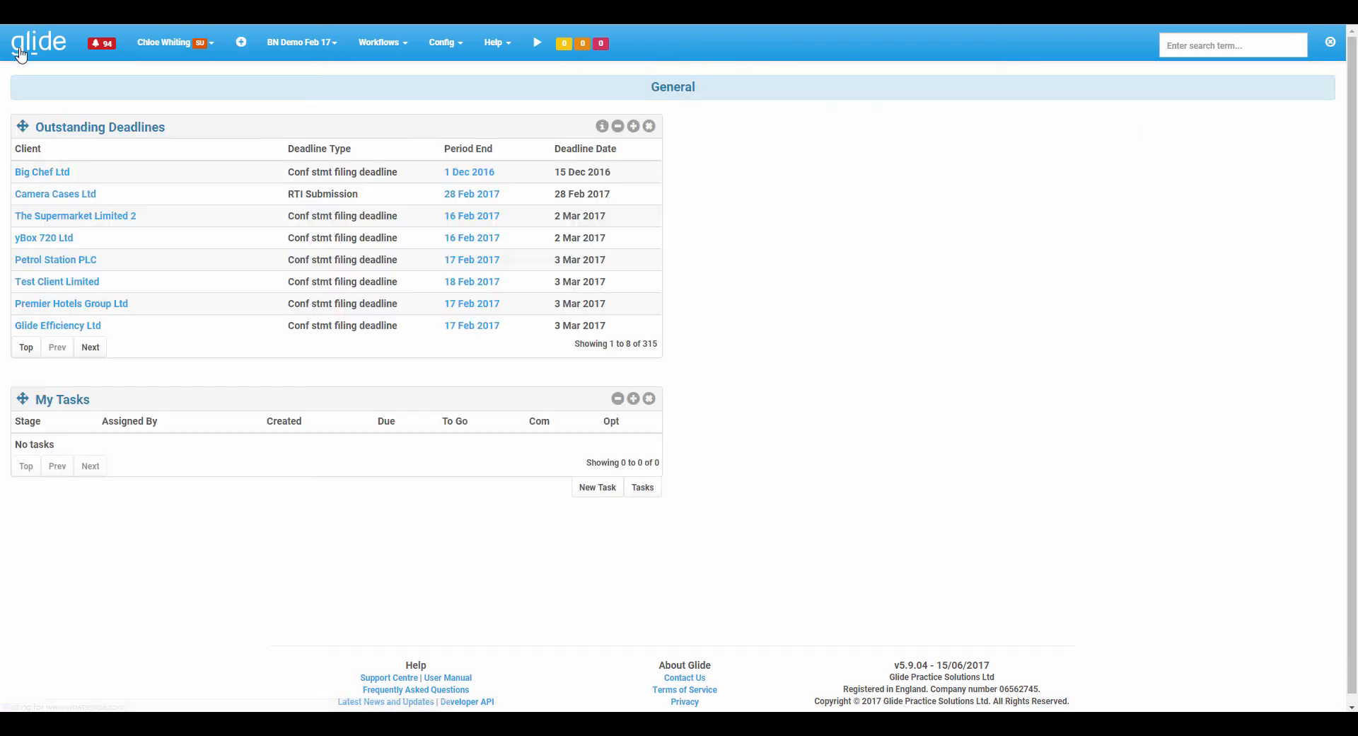